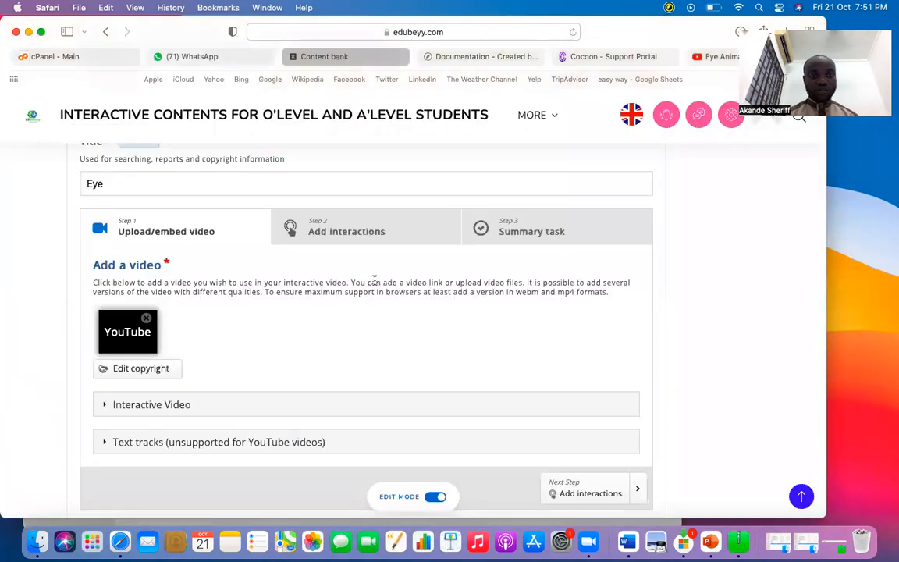
Step: Delete the existing Eye interactive video from the presentation slide and confirm its removal
scroll(375, 280, "down", 2)
scroll(375, 279, "up", 5)
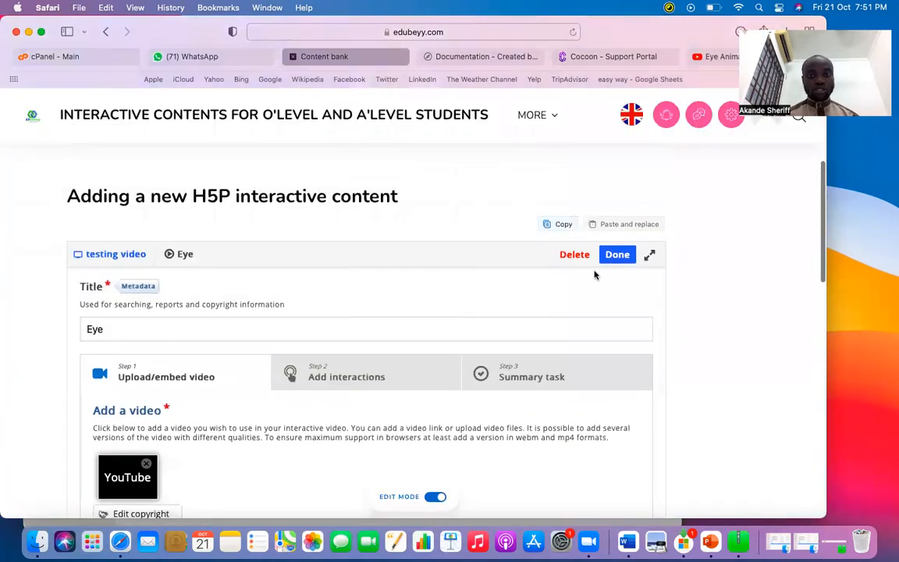
left_click(576, 256)
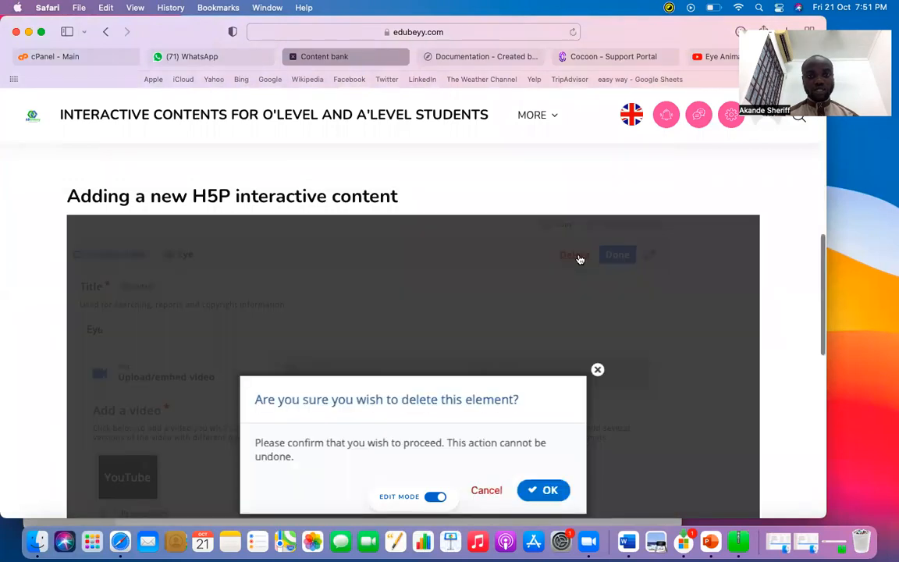
left_click(544, 234)
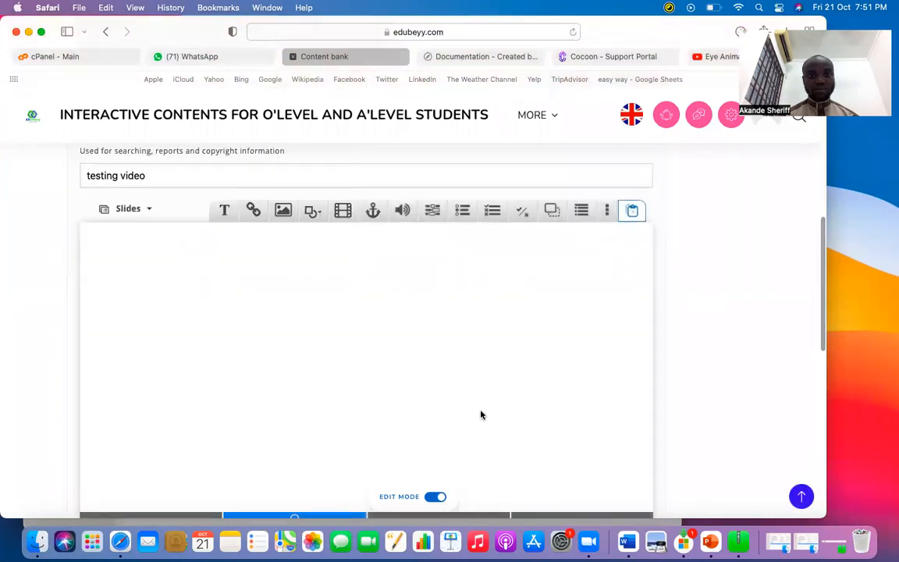
Step: Review the presentation's first slide with the chapter title and return to the blank second slide
scroll(482, 416, "down", 5)
scroll(482, 415, "up", 3)
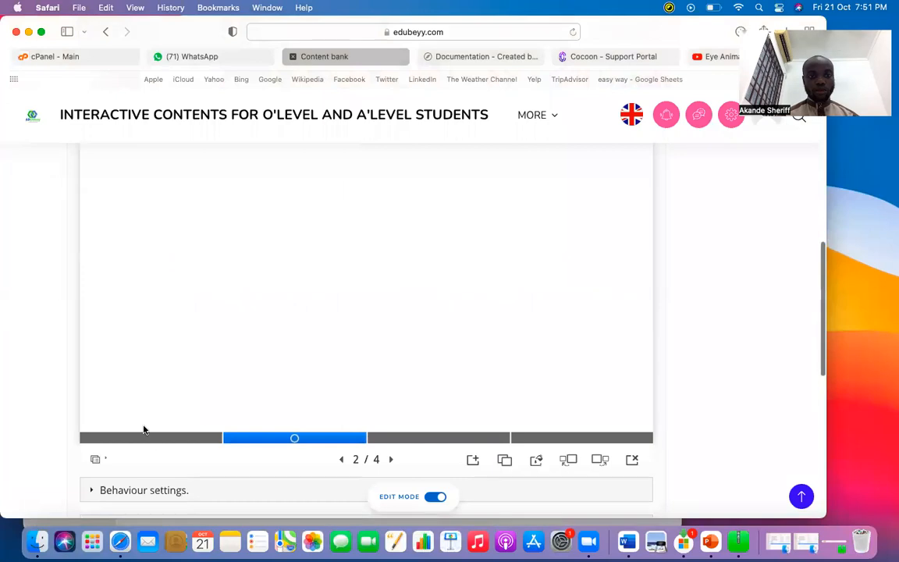
left_click(150, 436)
scroll(341, 319, "up", 1)
scroll(342, 315, "down", 1)
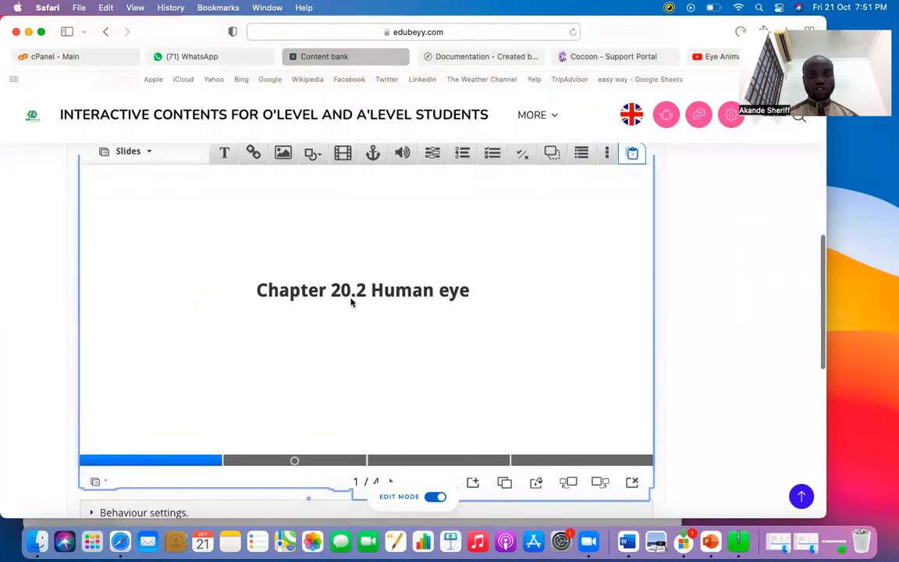
left_click(314, 462)
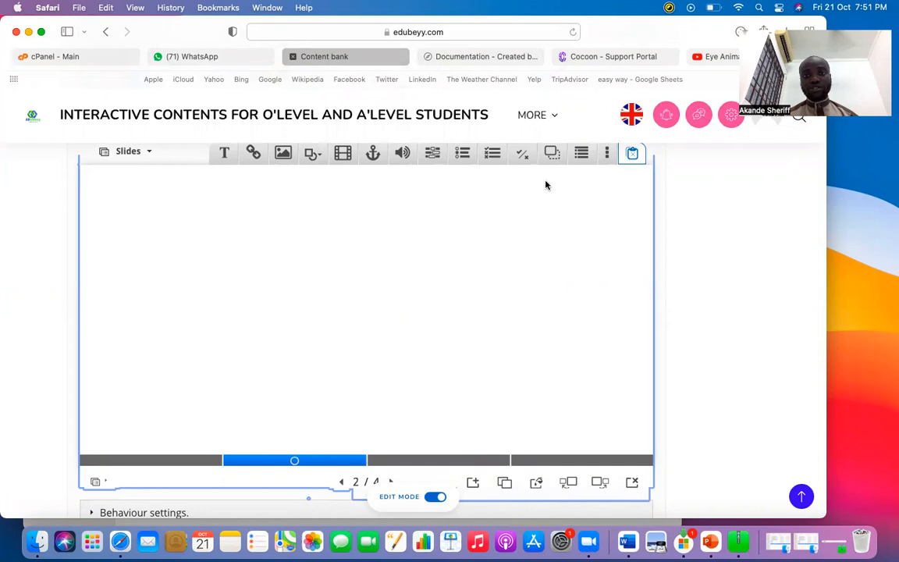
Step: Copy the URL of the Eye Animation video on YouTube and return to the Content bank page
left_click(716, 58)
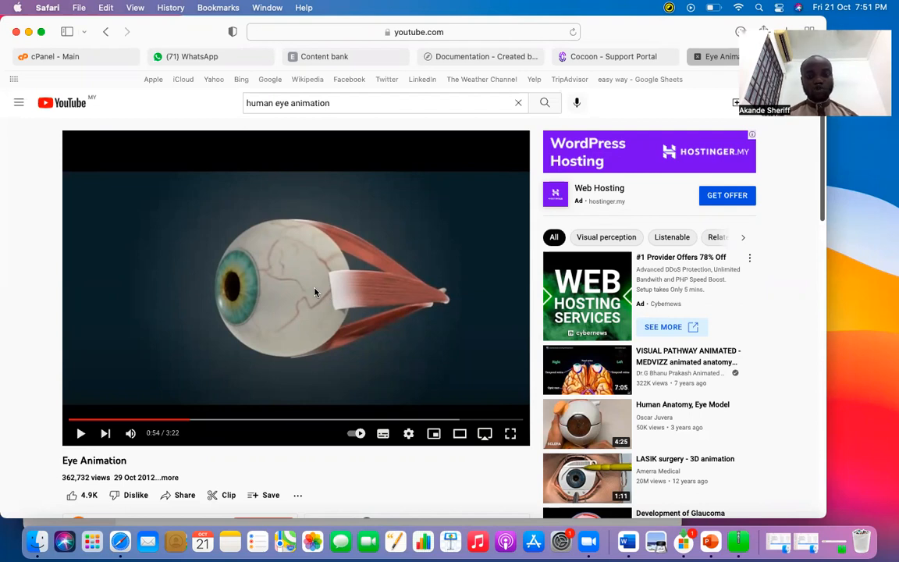
scroll(347, 278, "down", 2)
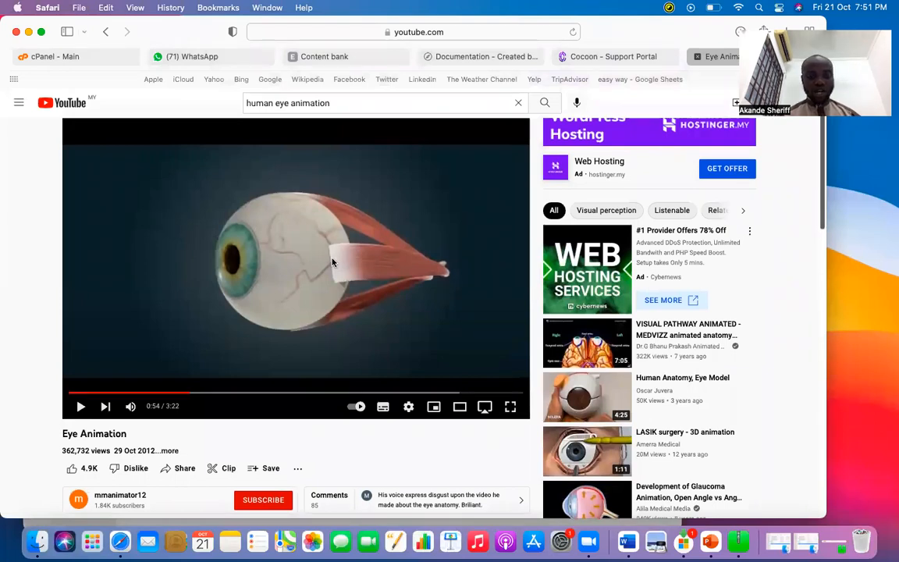
right_click(332, 261)
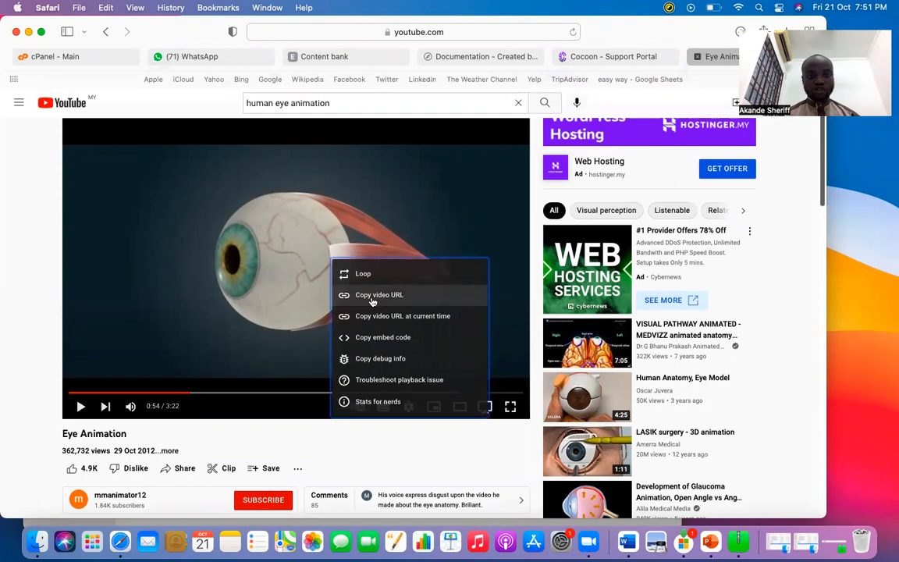
left_click(382, 297)
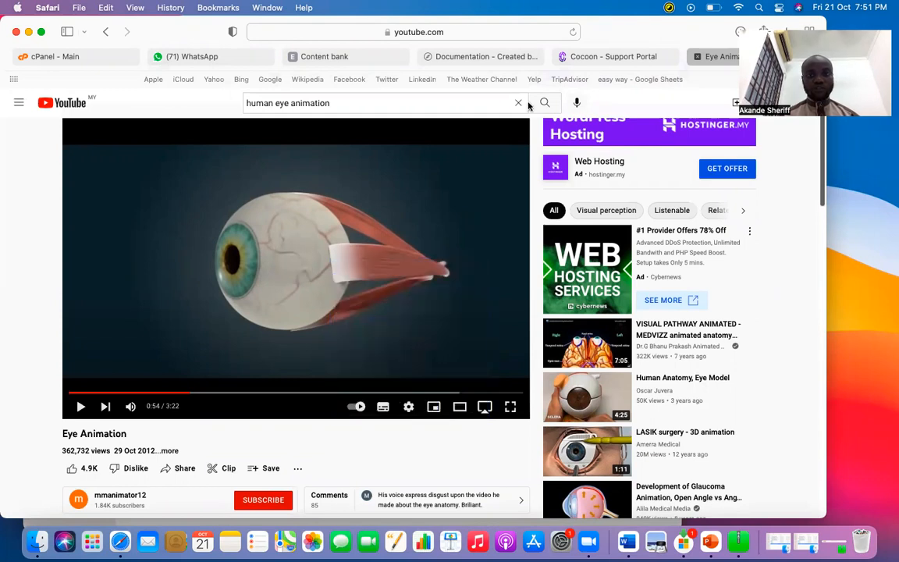
left_click(358, 61)
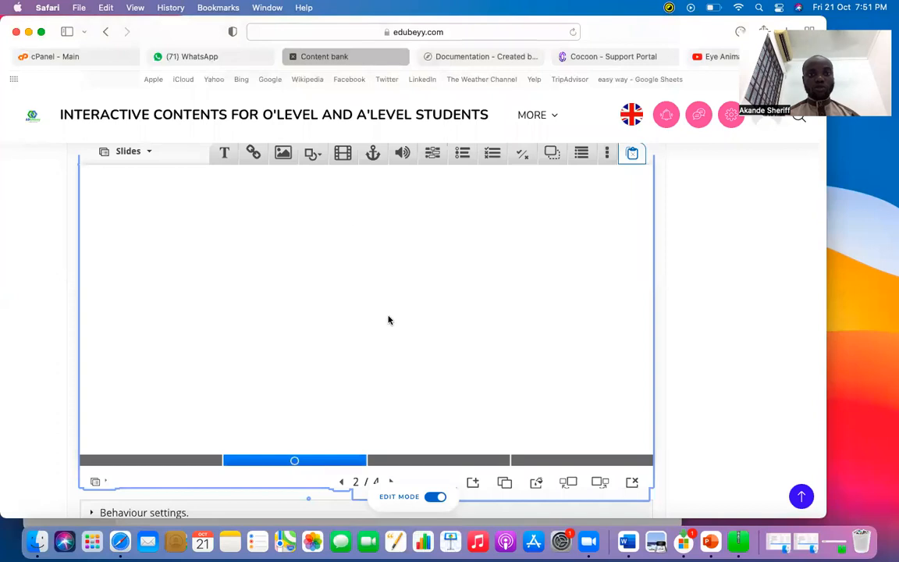
Step: Add an Interactive Video element to the second slide and title it "Human eye video"
left_click(608, 157)
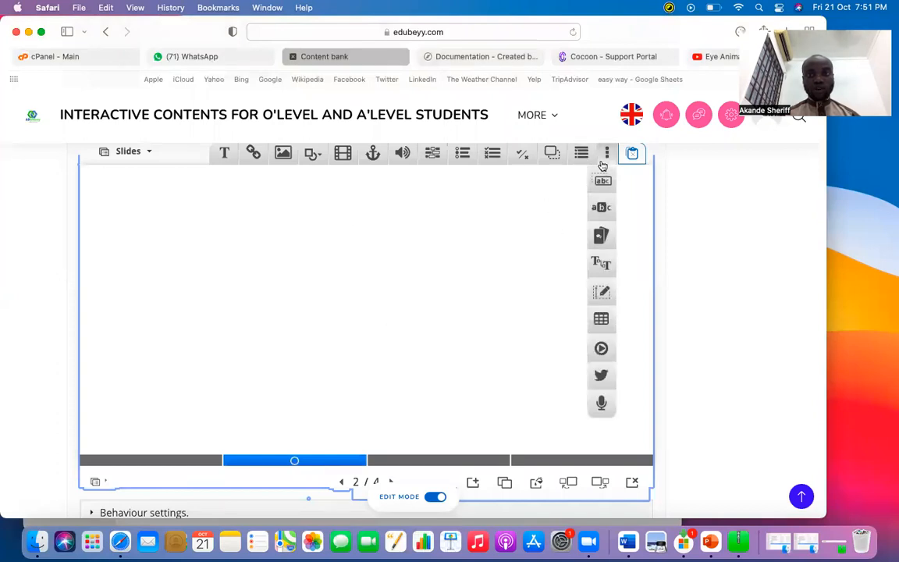
left_click(601, 351)
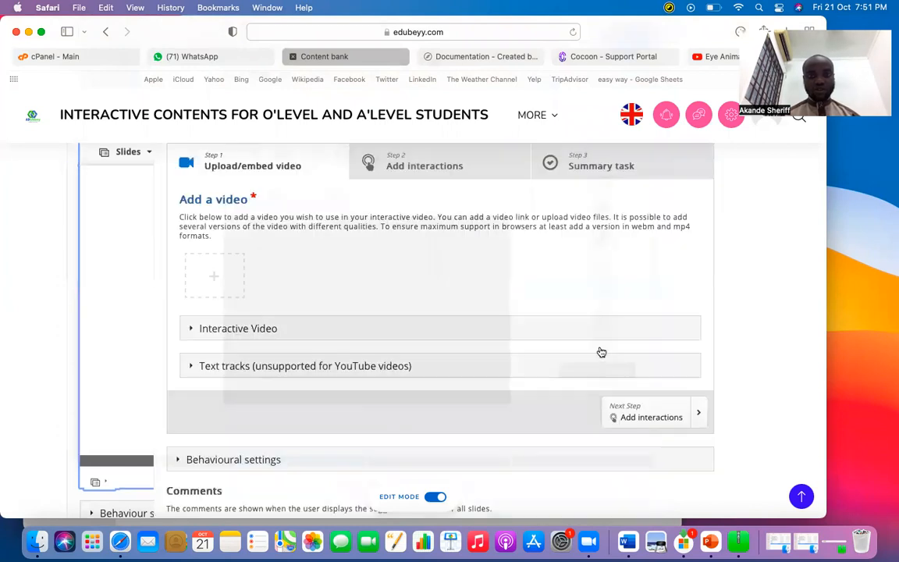
left_click(315, 256)
left_click(542, 273)
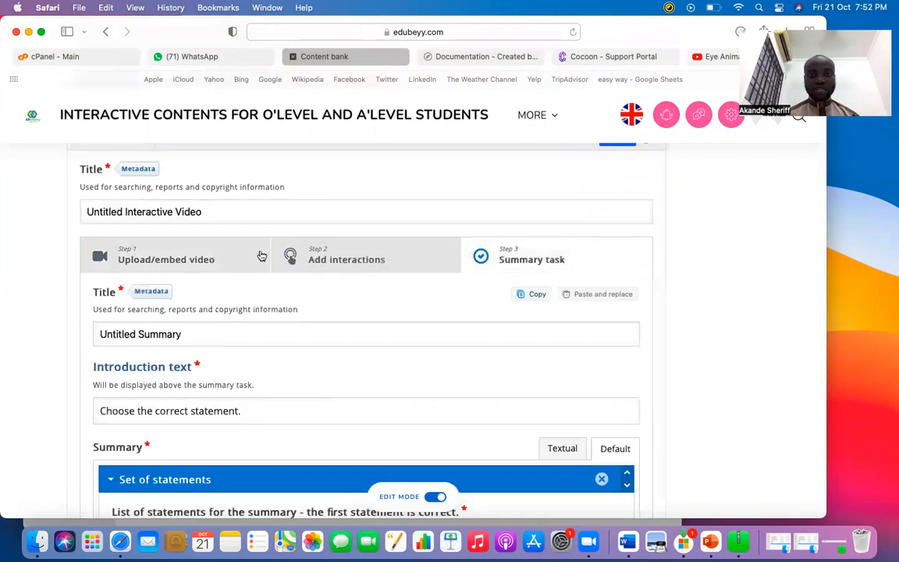
left_click(196, 265)
triple_click(136, 219)
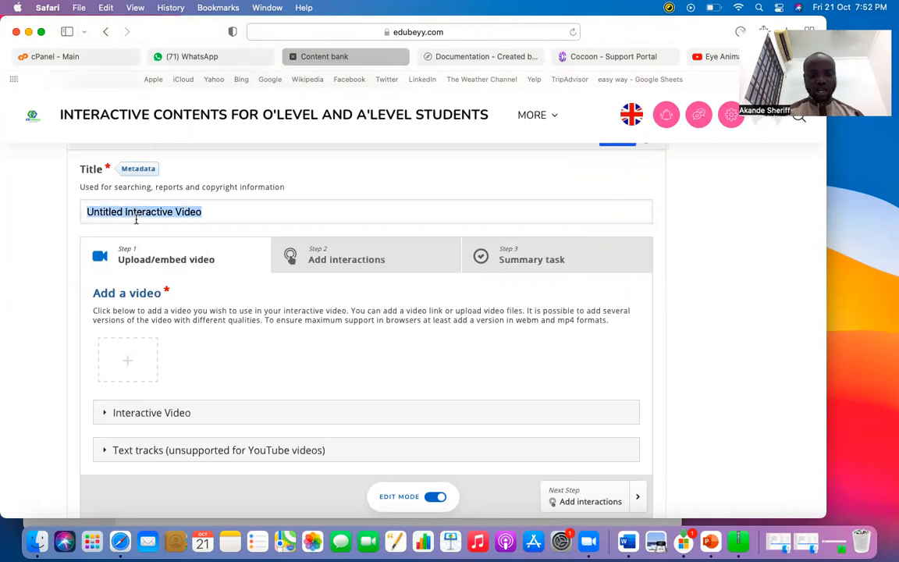
type("Vid")
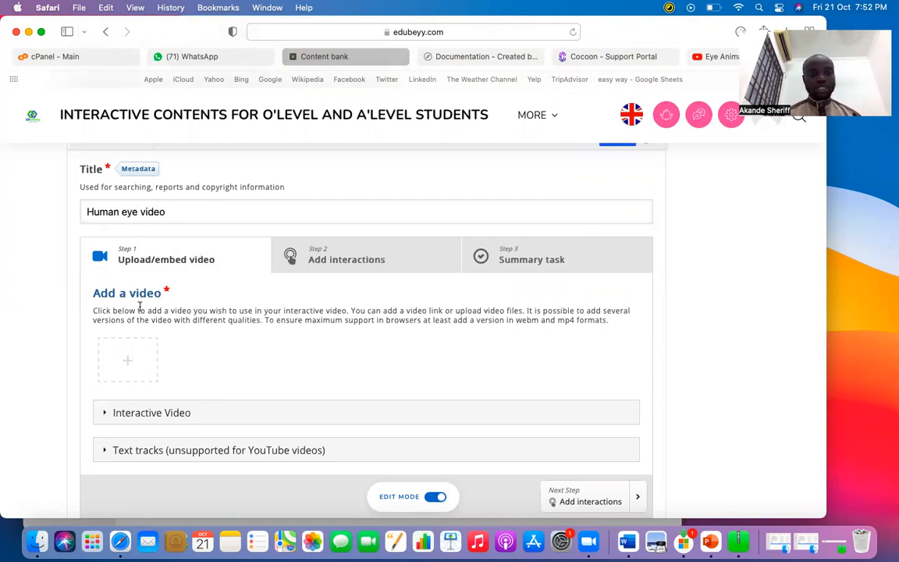
Step: Start adding a video source to the interactive video and paste the copied YouTube link as its URL
left_click(130, 361)
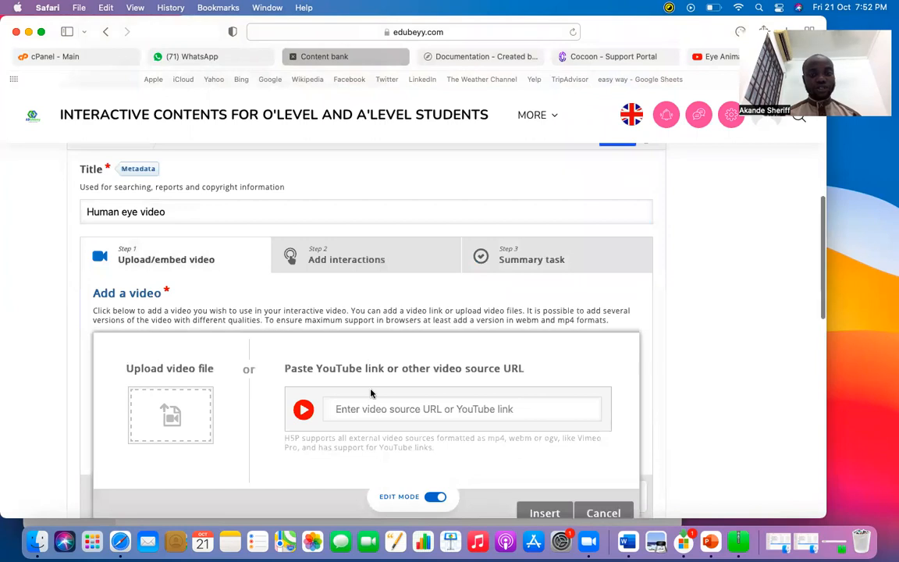
scroll(367, 344, "down", 1)
left_click(363, 376)
key("super+v")
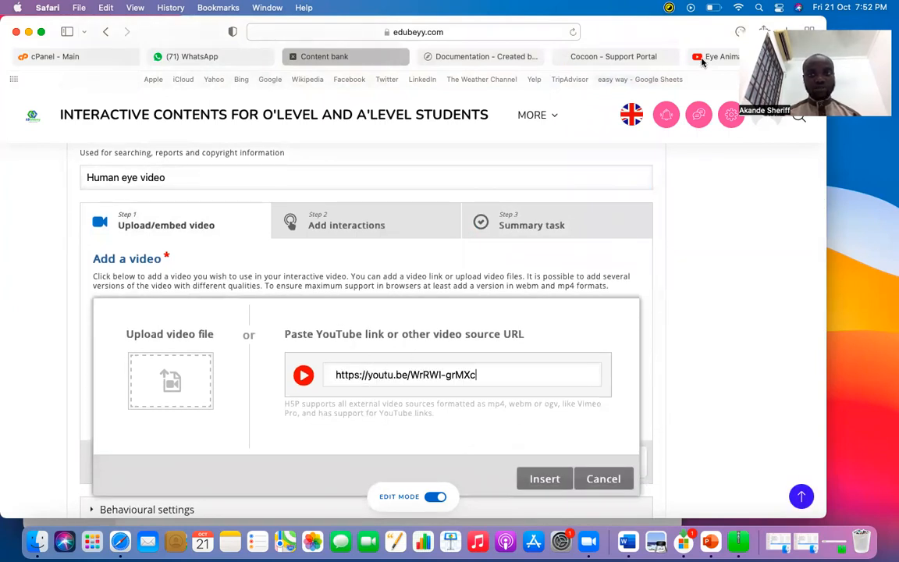
Step: Copy the Eye Animation video's URL on YouTube once more and return to the video source form
left_click(710, 57)
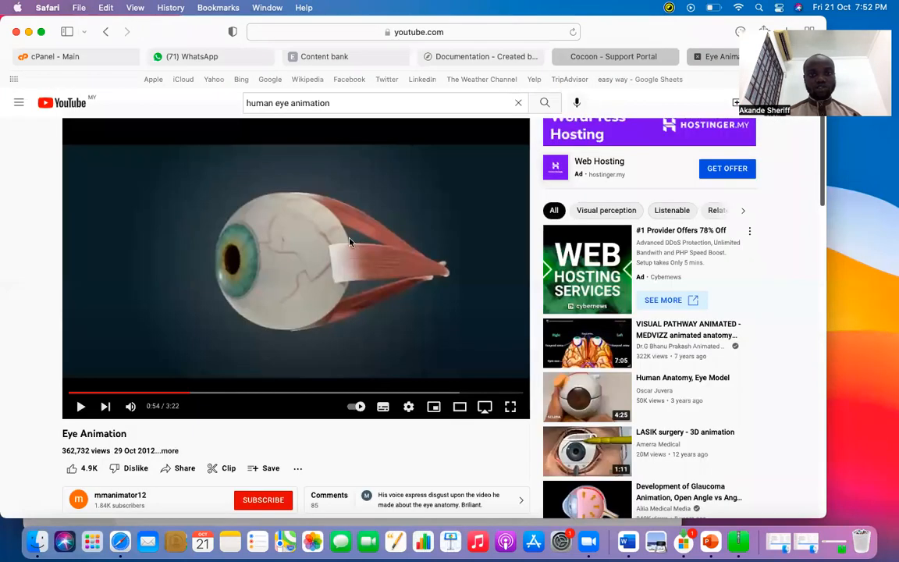
right_click(304, 261)
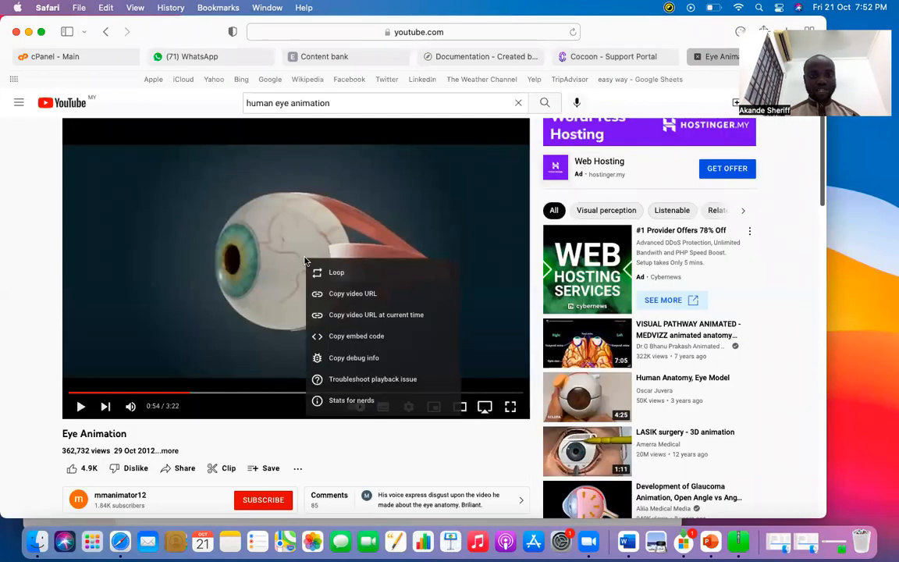
left_click(357, 300)
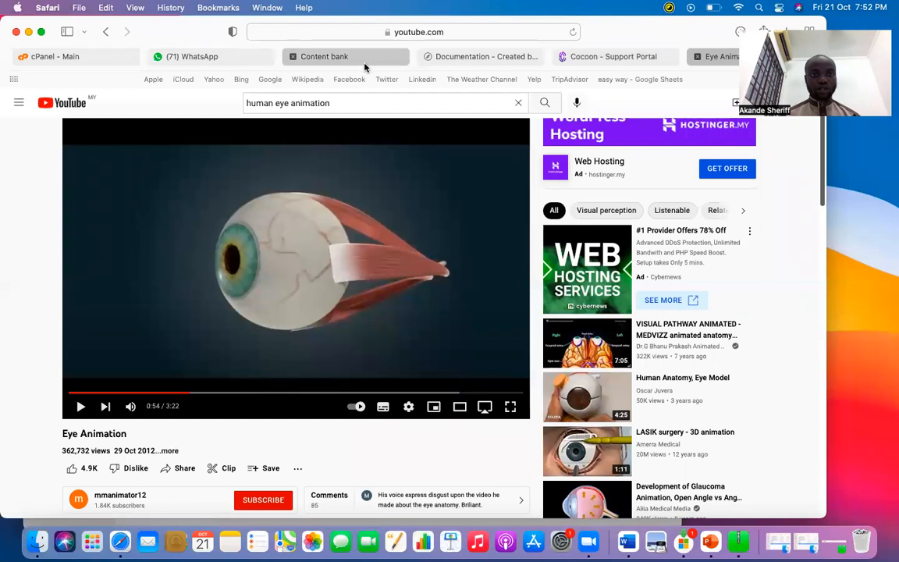
left_click(324, 53)
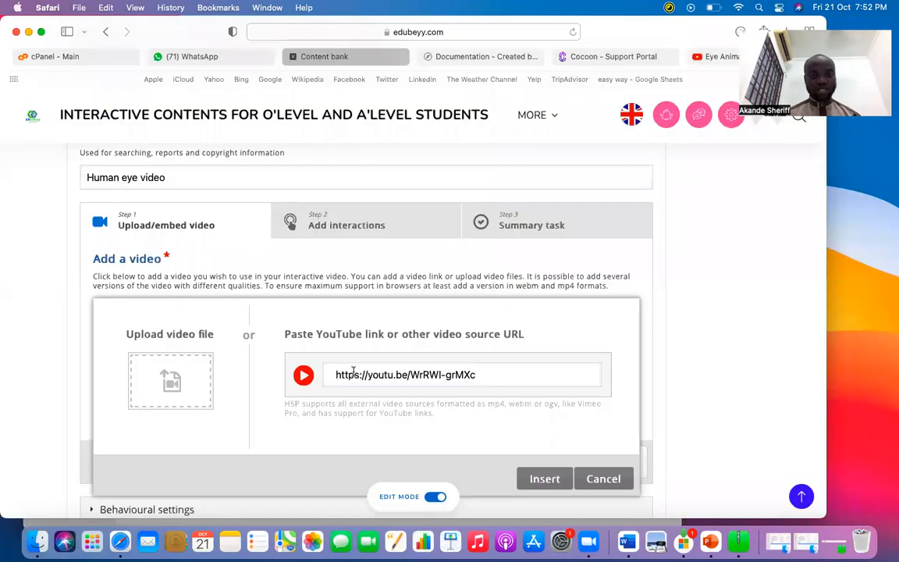
Step: Insert the pasted YouTube link as the interactive video's source
scroll(355, 390, "down", 3)
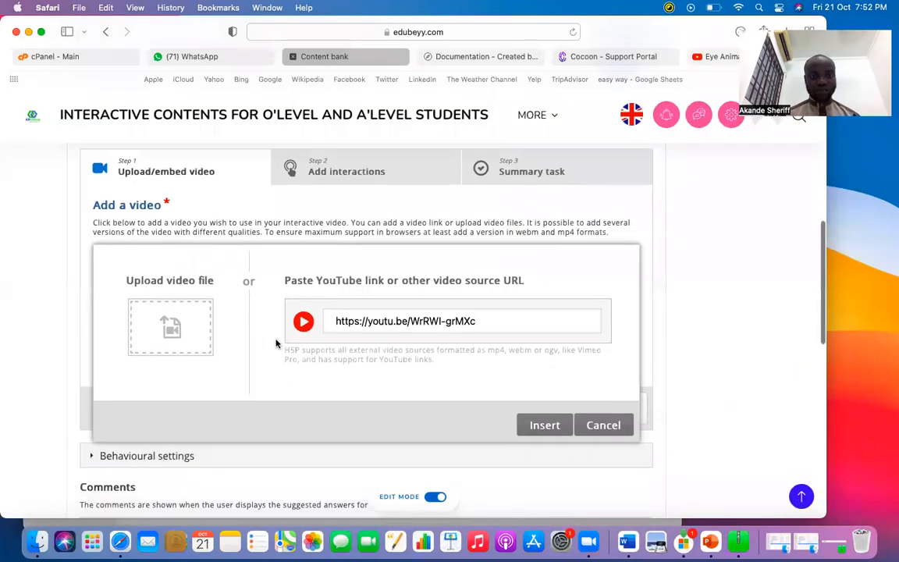
left_click(371, 168)
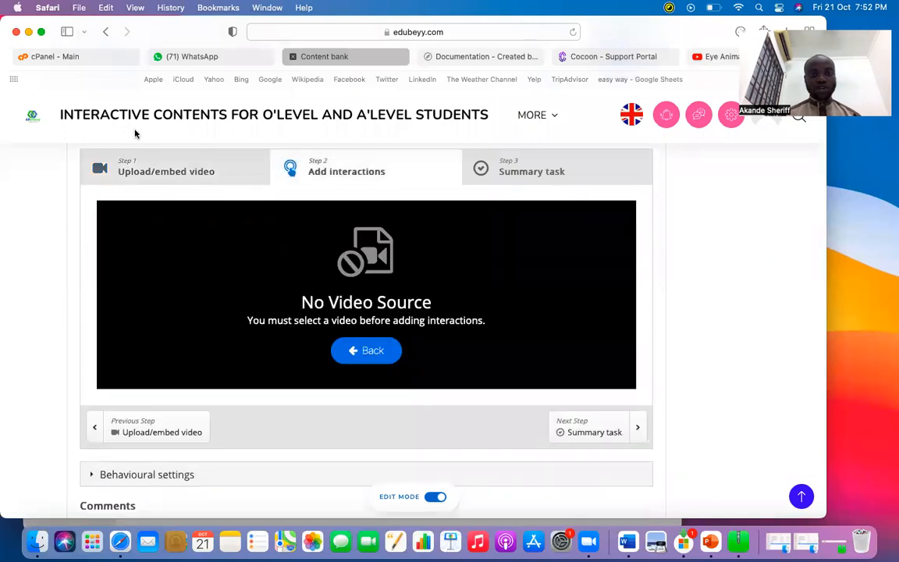
left_click(177, 165)
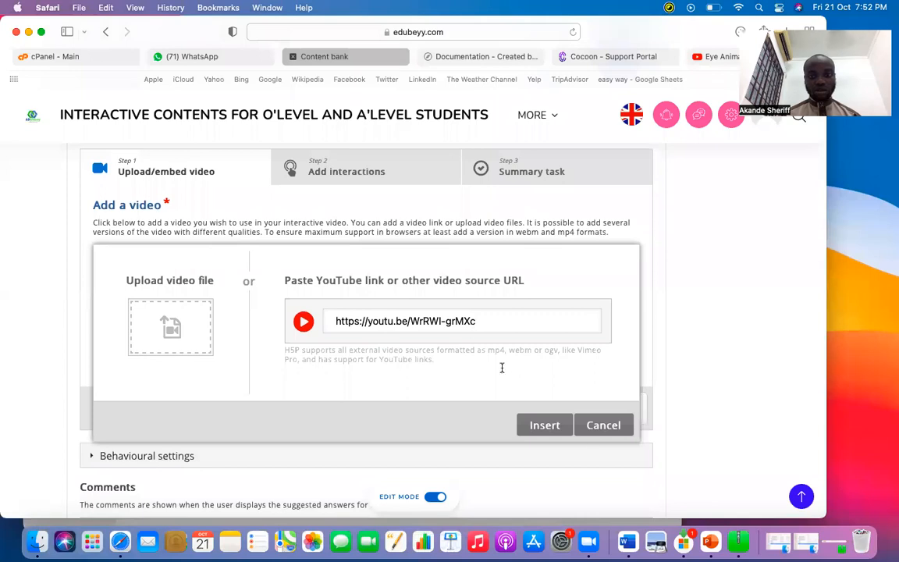
left_click(545, 426)
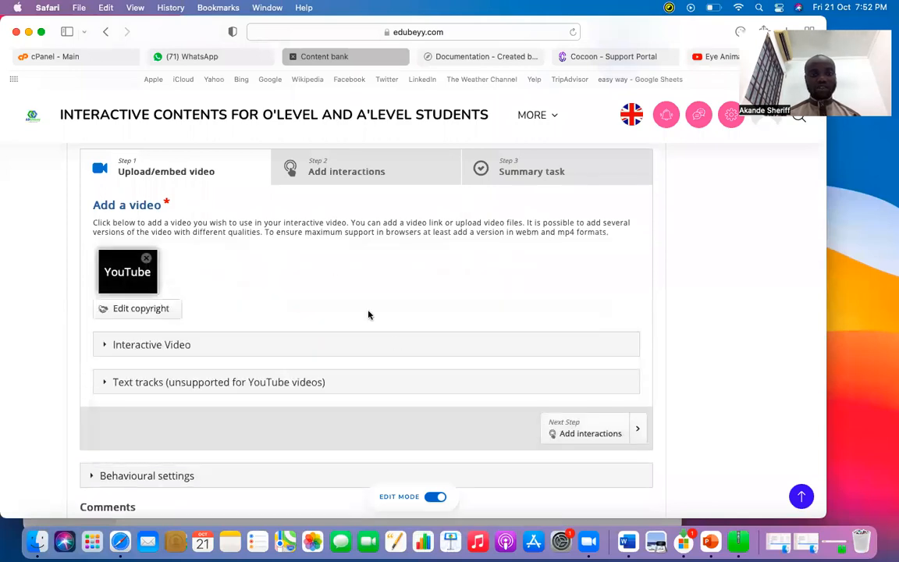
Step: Go to the Add interactions stage and play the embedded Eye Animation video
left_click(355, 173)
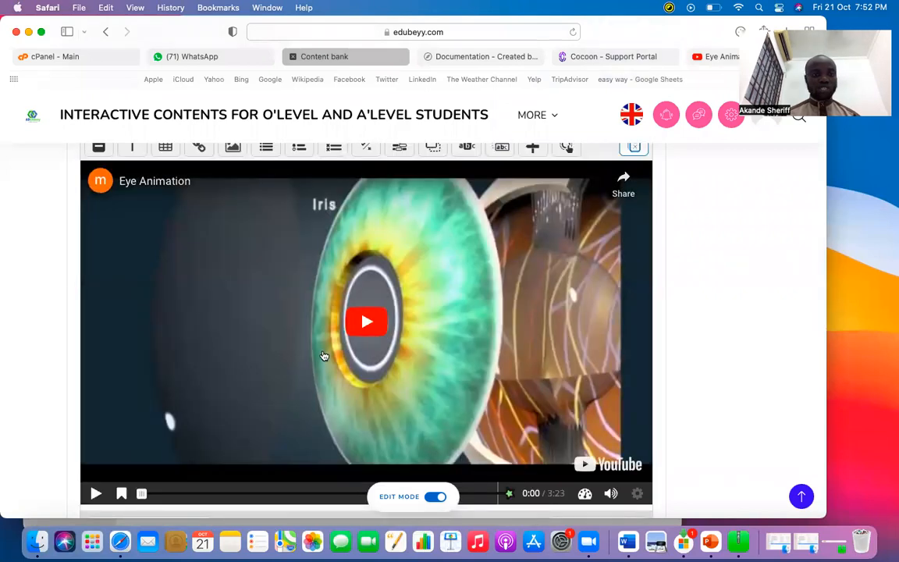
scroll(324, 363, "down", 3)
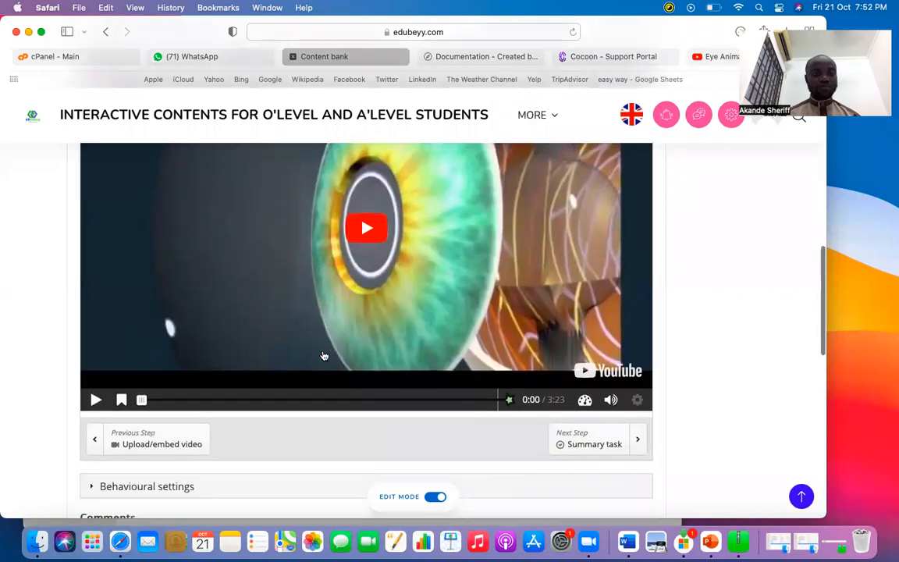
left_click(95, 399)
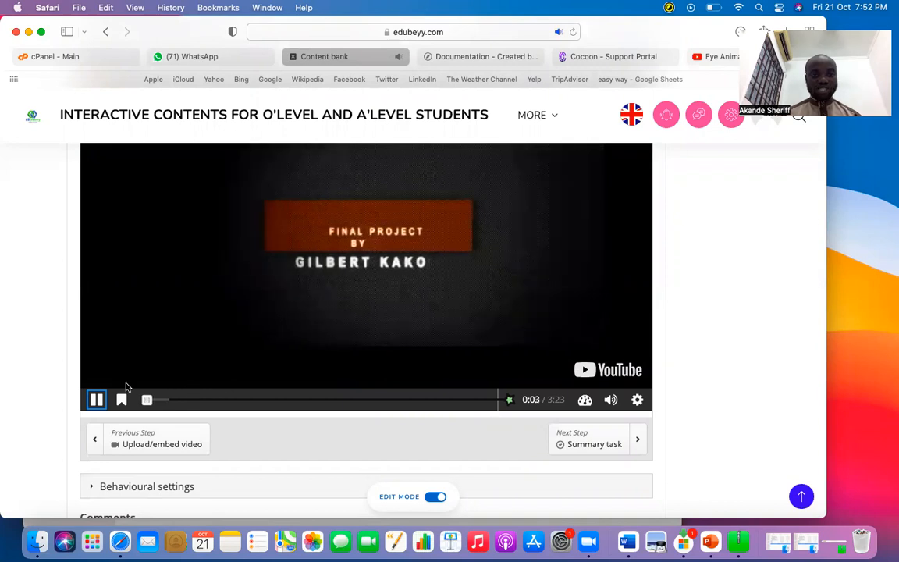
Step: Expand the interactive video's behavioural settings and pause the Eye Animation playback at 0:17
scroll(217, 465, "down", 2)
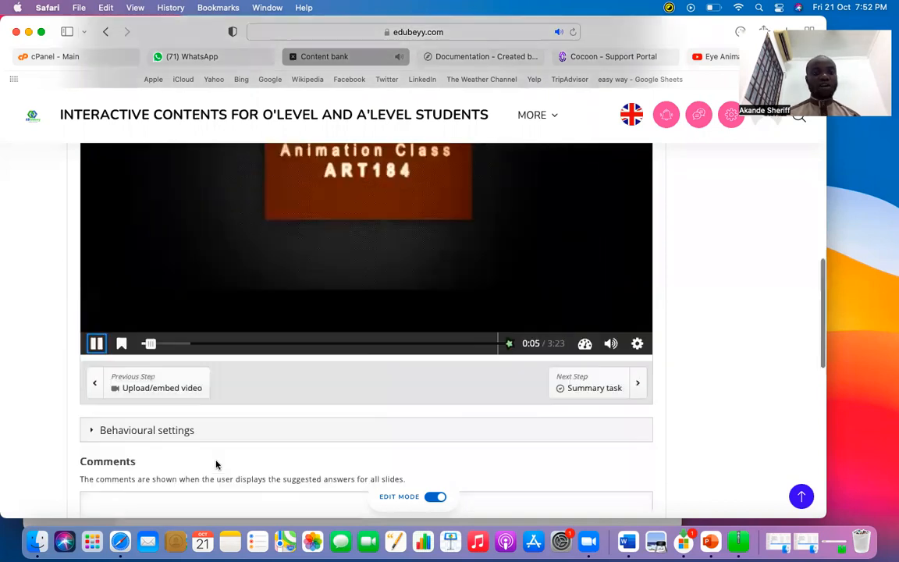
scroll(217, 466, "down", 2)
left_click(121, 371)
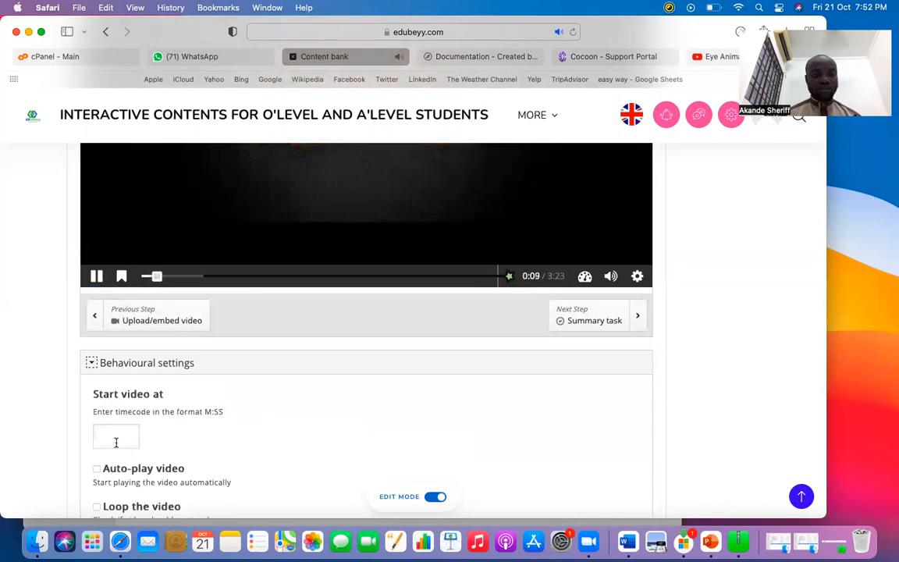
left_click(116, 439)
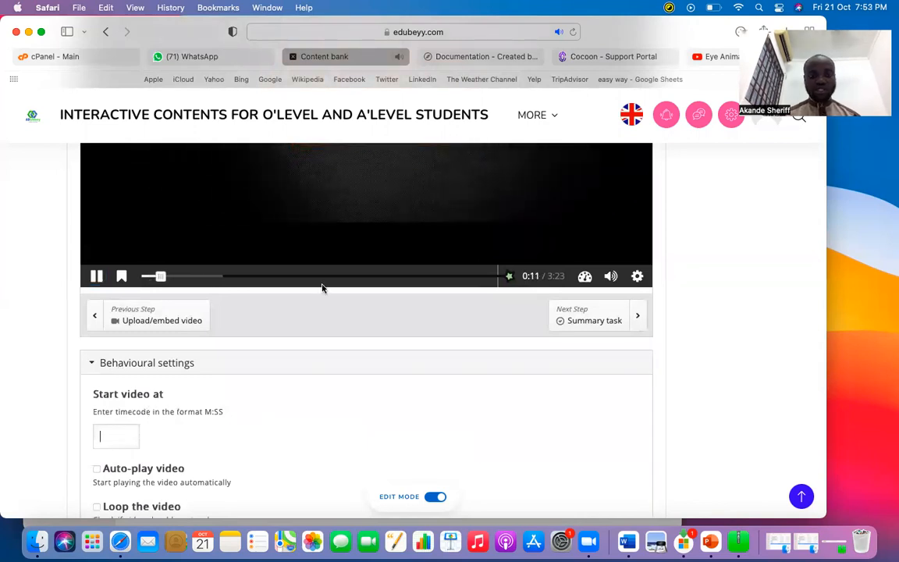
scroll(323, 288, "up", 3)
scroll(324, 289, "up", 1)
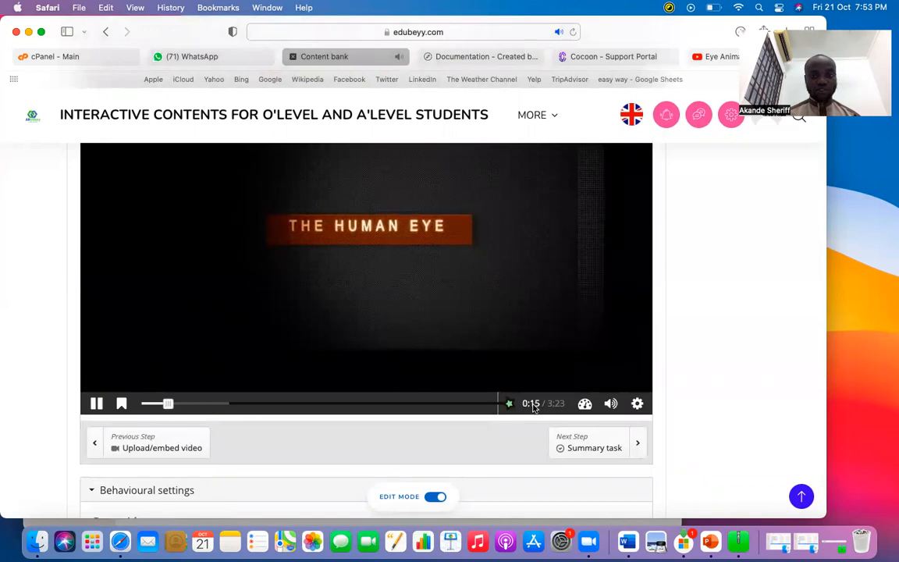
left_click(97, 404)
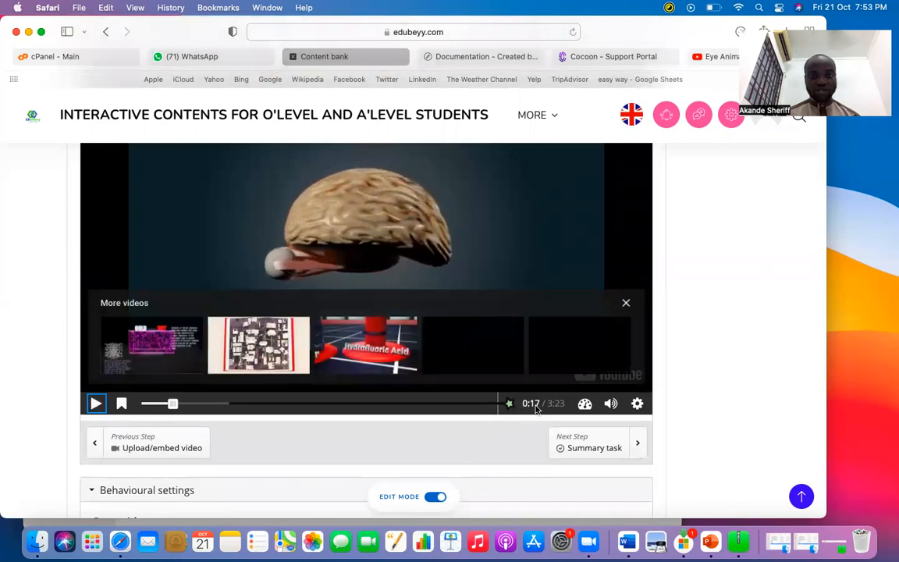
Step: Set the interactive video's start time to 0:17 in the behavioural settings
scroll(314, 435, "down", 5)
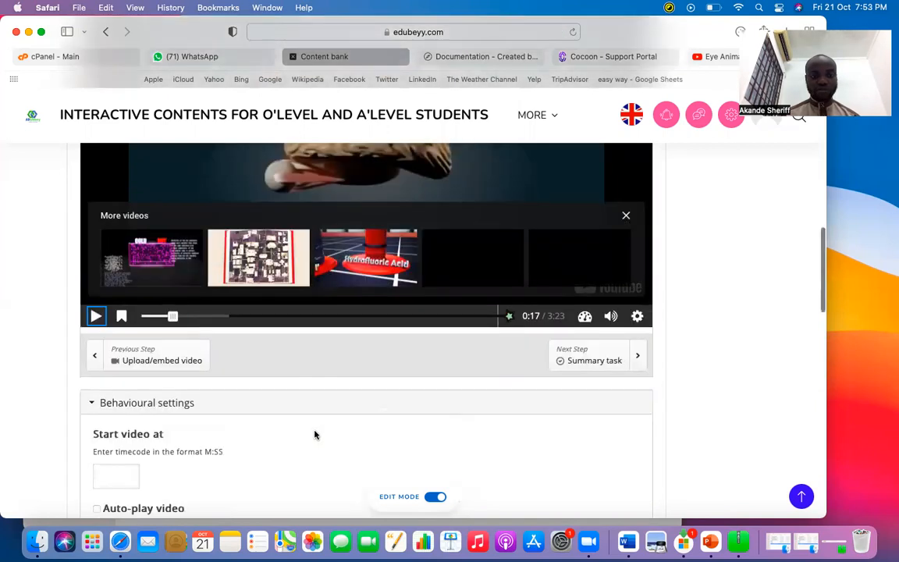
left_click(110, 344)
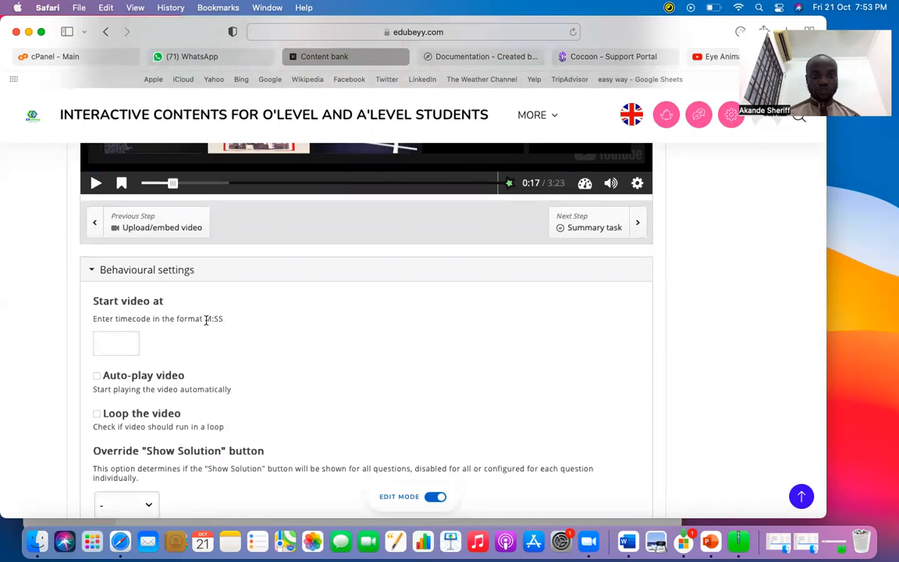
left_click_drag(206, 318, 216, 318)
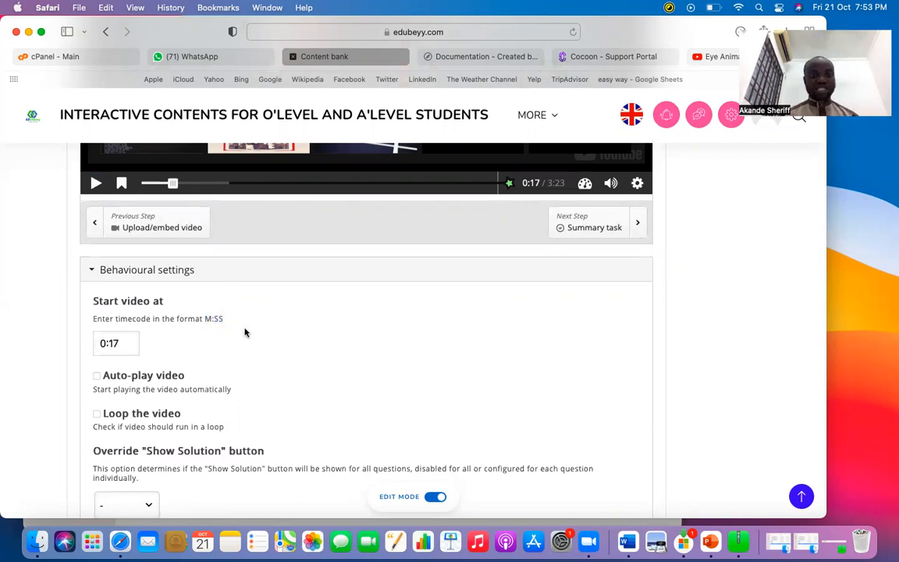
Step: Review the remaining behavioural settings of the video, such as auto-play, looping and the Show Solution and Retry overrides
scroll(293, 334, "up", 3)
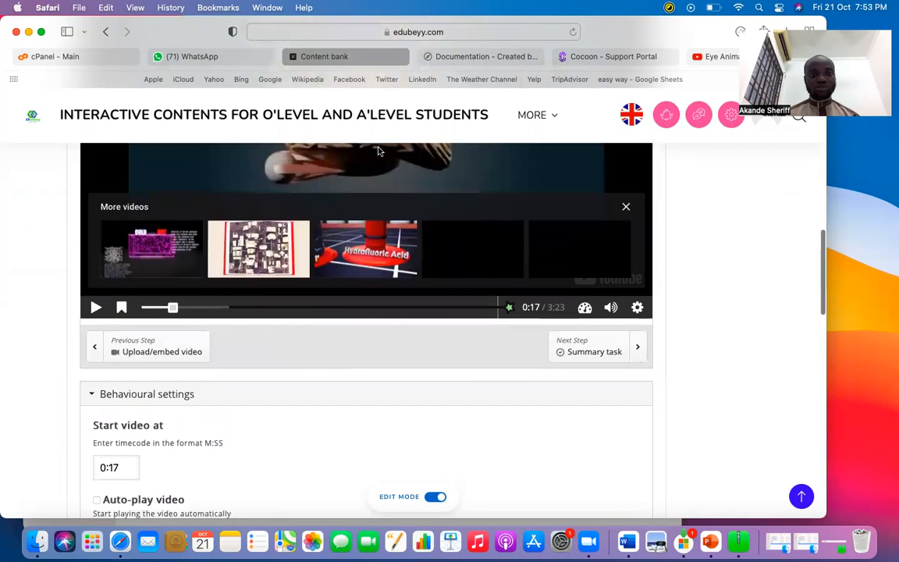
scroll(361, 225, "up", 2)
scroll(277, 320, "down", 8)
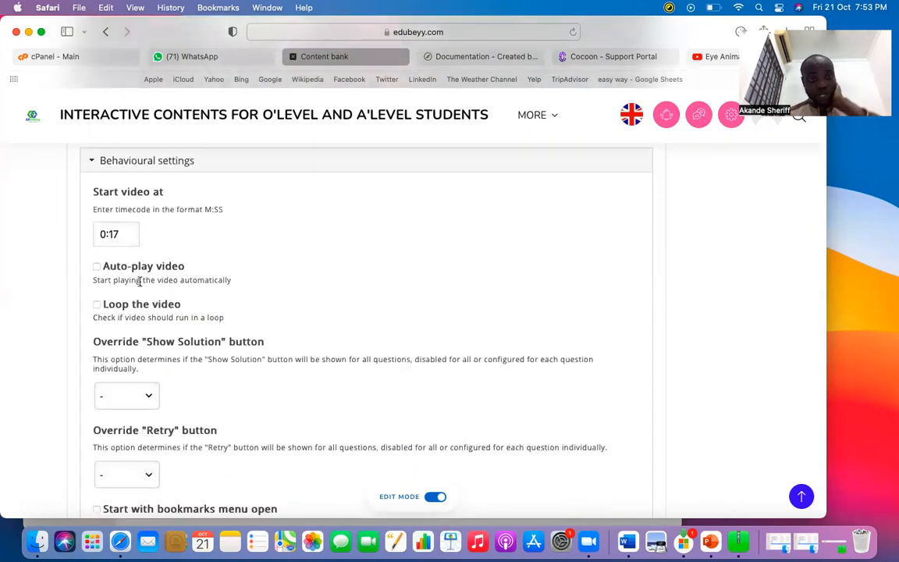
scroll(140, 283, "down", 2)
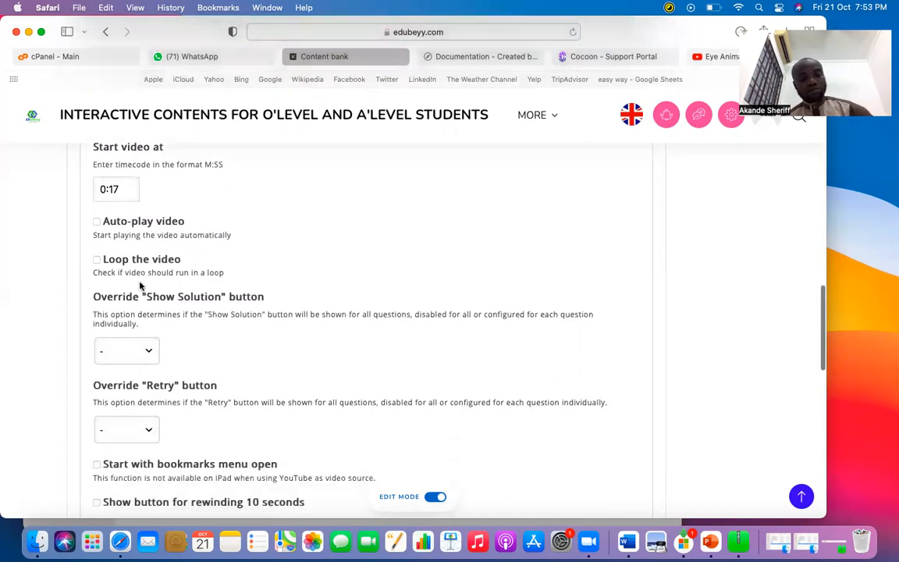
scroll(140, 286, "down", 10)
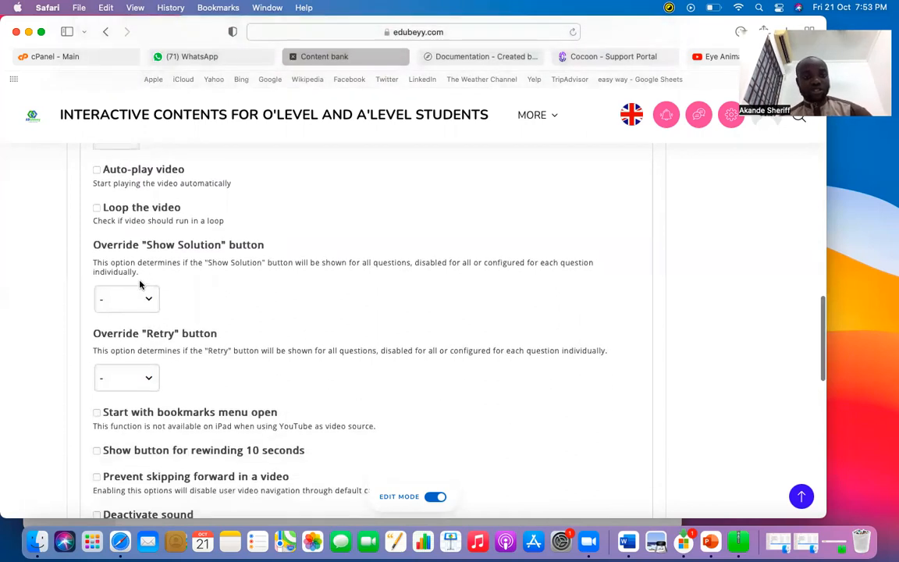
scroll(140, 284, "up", 20)
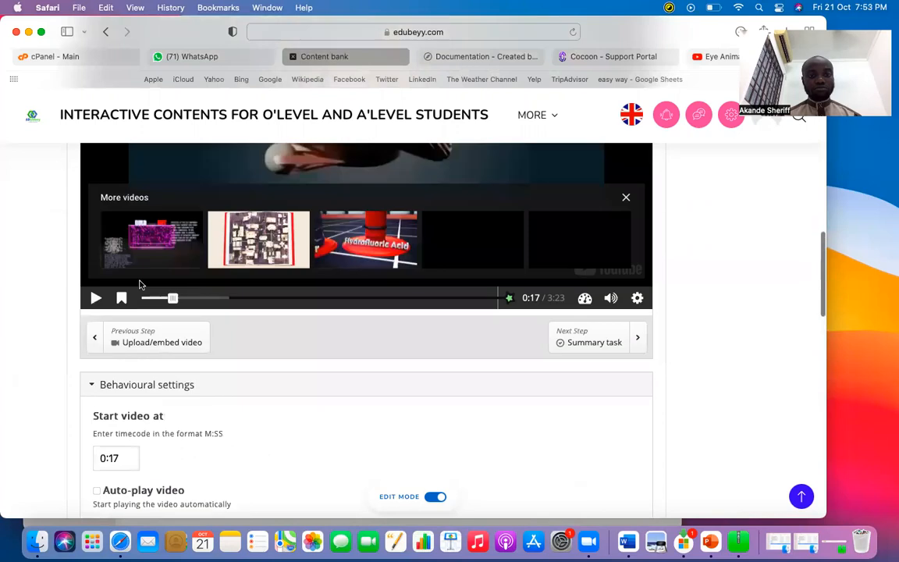
scroll(140, 285, "down", 3)
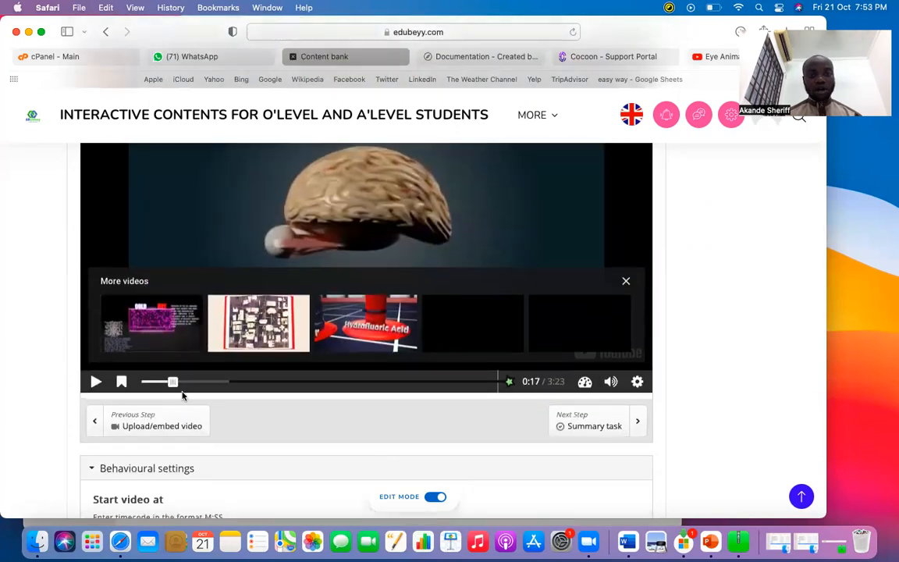
scroll(461, 332, "up", 3)
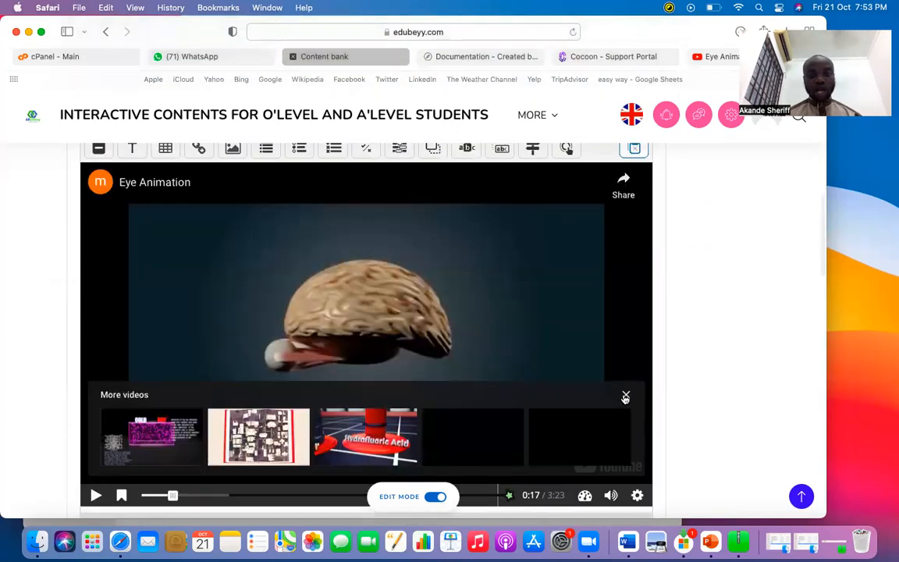
Step: Dismiss the suggested videos over the player, resume playback, skip ahead and pause the video at 0:45
left_click(627, 395)
scroll(266, 431, "down", 2)
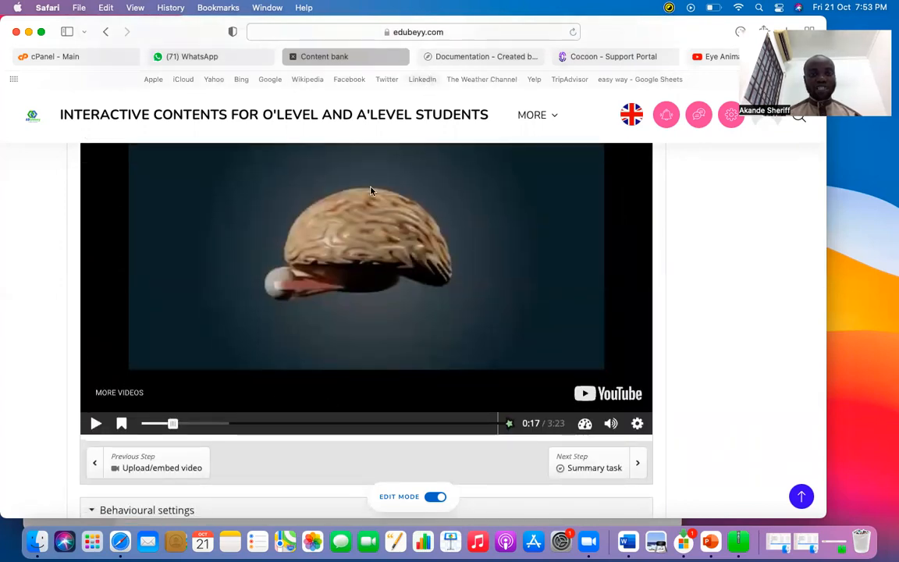
scroll(371, 191, "up", 5)
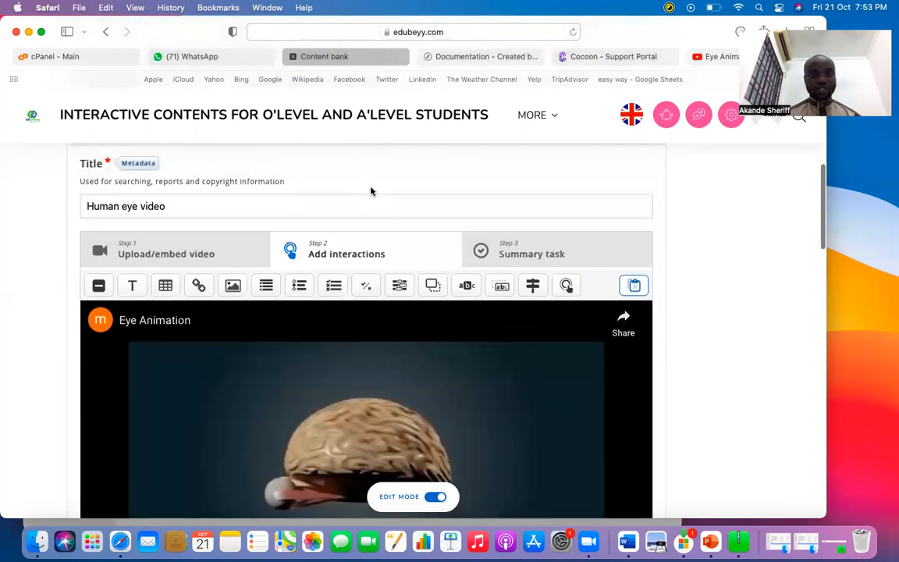
scroll(338, 369, "down", 1)
scroll(218, 482, "down", 4)
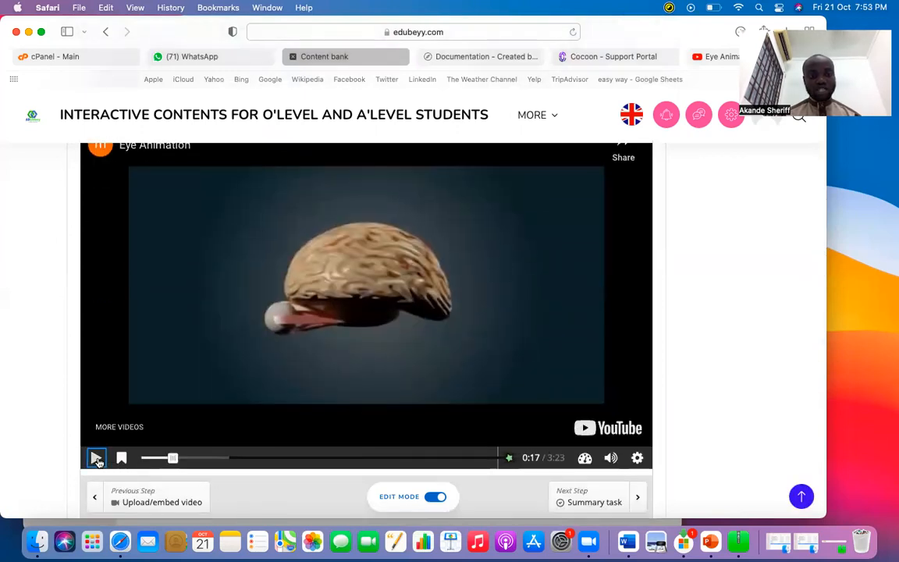
left_click(97, 460)
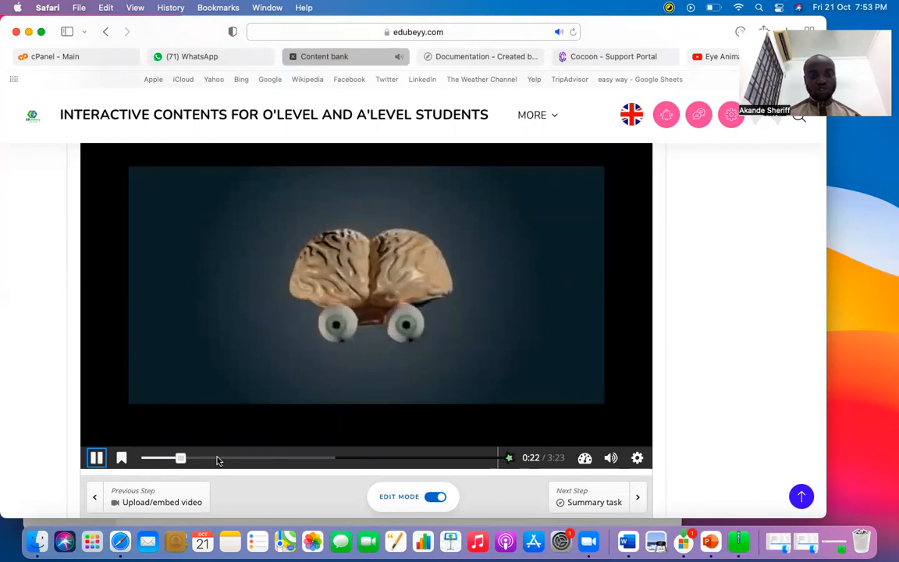
left_click(220, 459)
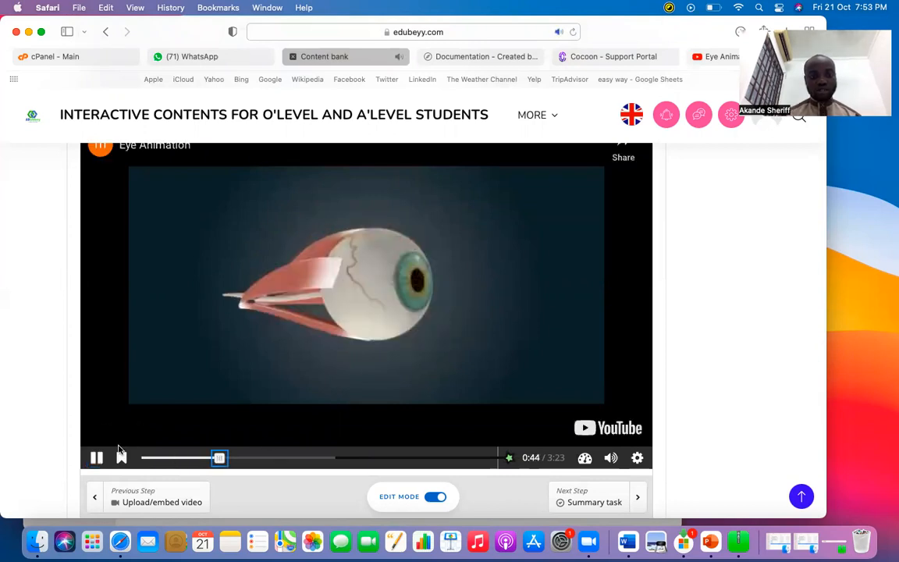
left_click(97, 458)
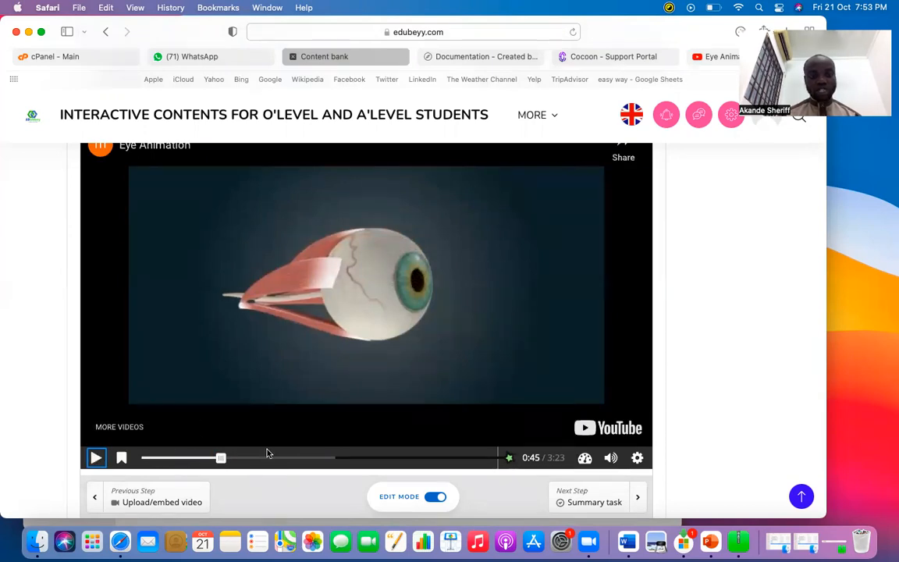
Step: Add a True/False Question interaction at the current video time and display it as a poster with Pause video on
scroll(418, 235, "up", 3)
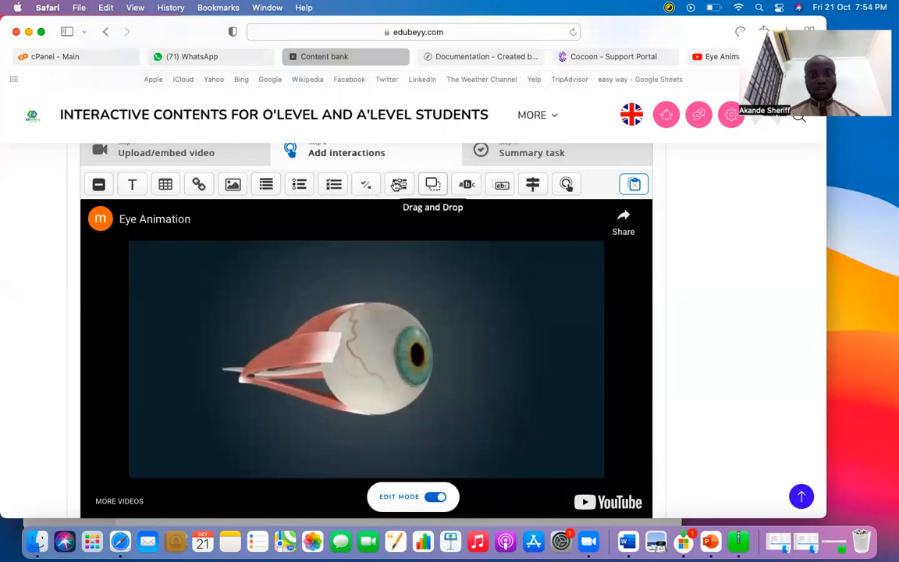
left_click(367, 185)
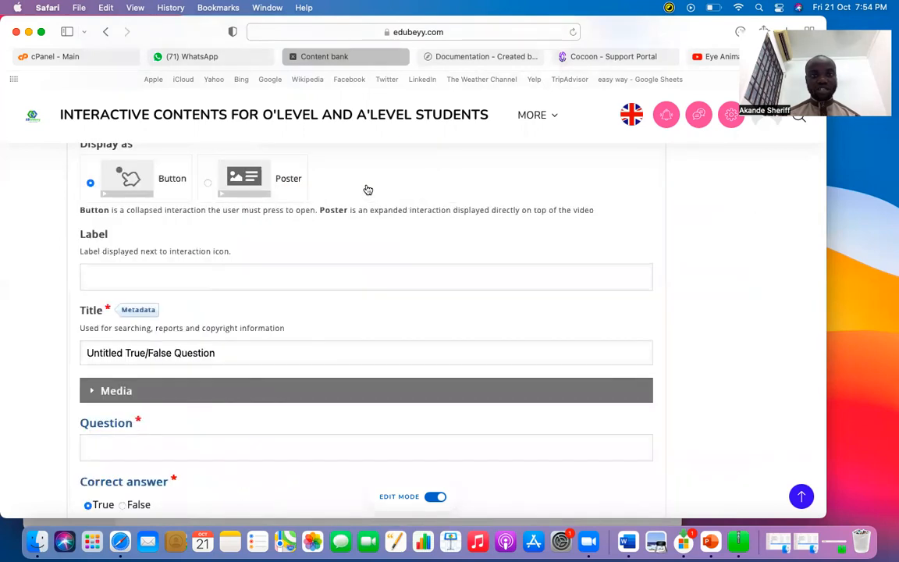
scroll(320, 229, "up", 4)
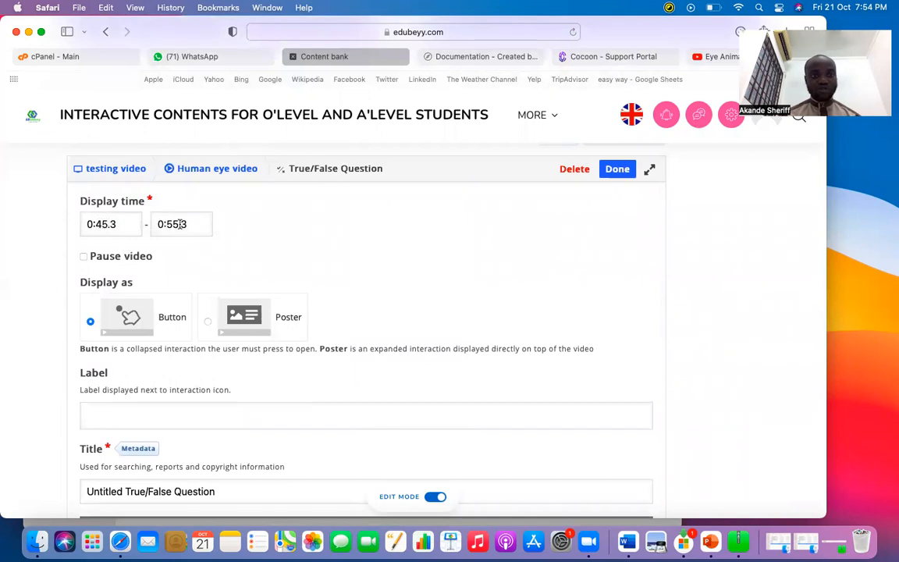
scroll(167, 299, "down", 2)
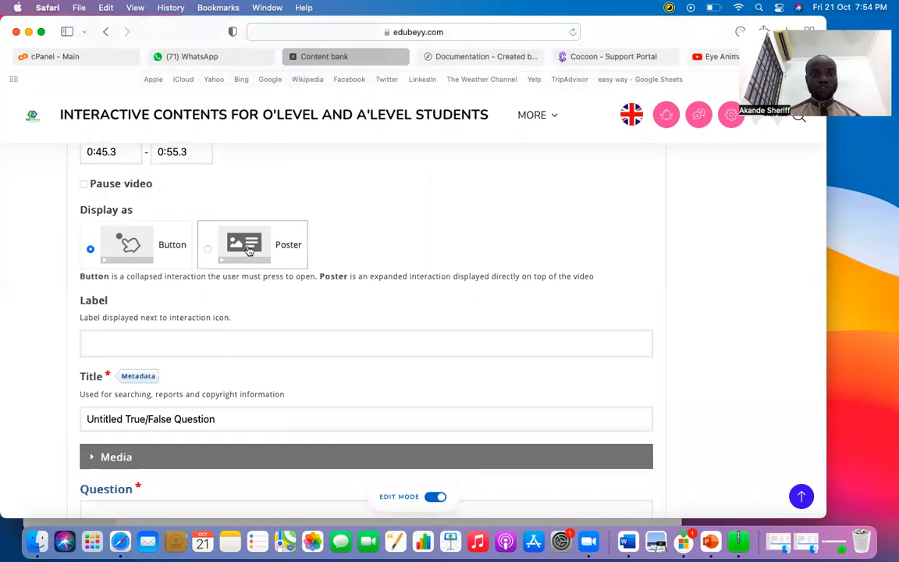
left_click(203, 251)
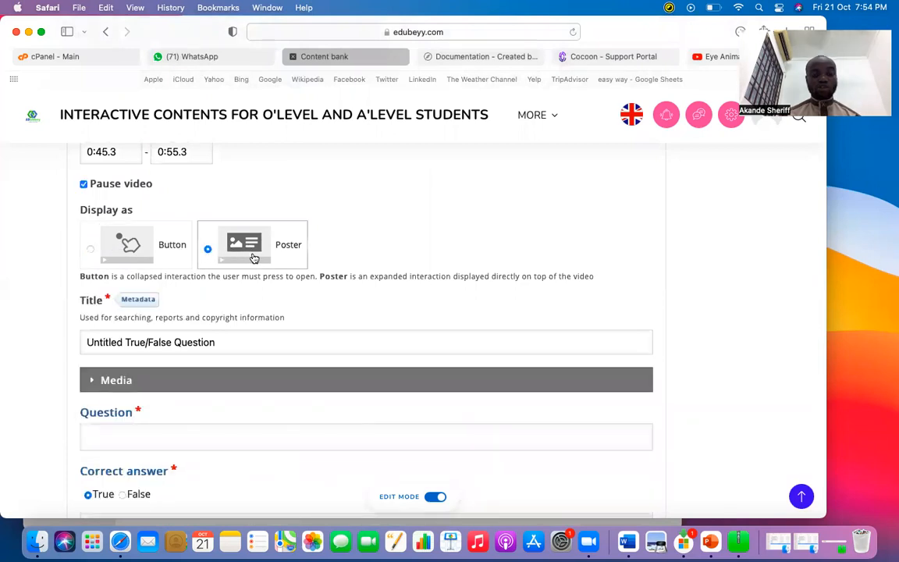
scroll(251, 259, "up", 1)
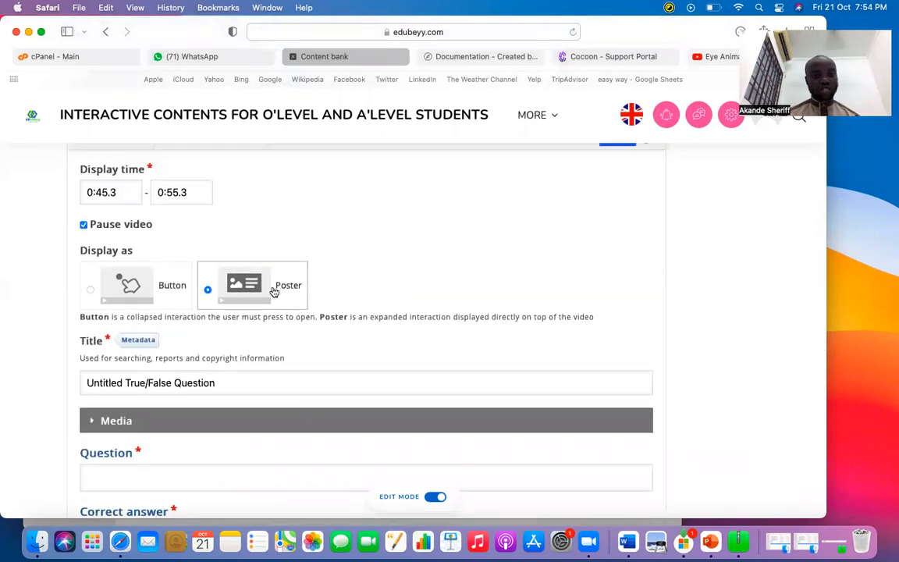
Step: Shorten the interaction's title to "True/False Question" by removing the word "Untitled"
scroll(250, 299, "down", 2)
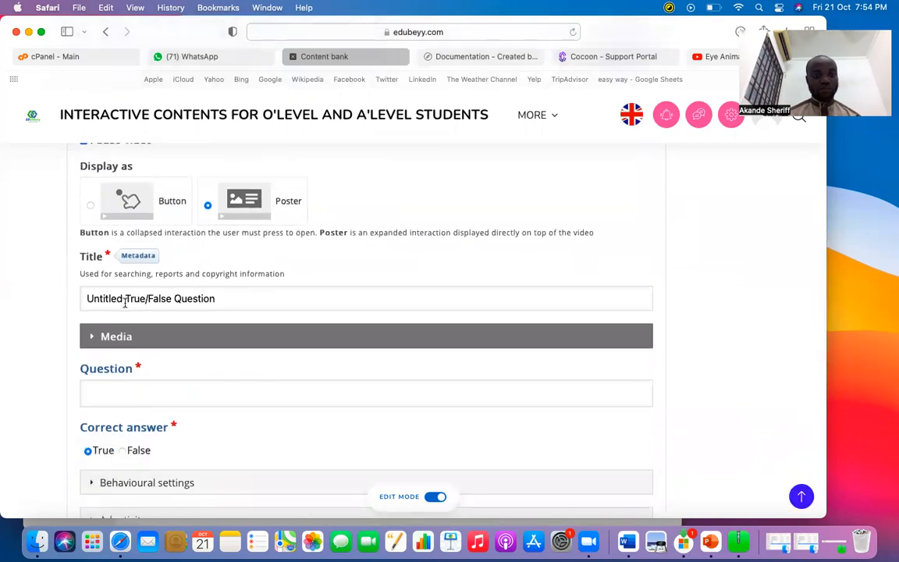
key("BackSpace")
key("BackSpace")
key("BackSpace")
key("BackSpace")
key("BackSpace")
key("BackSpace")
key("BackSpace")
key("BackSpace")
key("BackSpace")
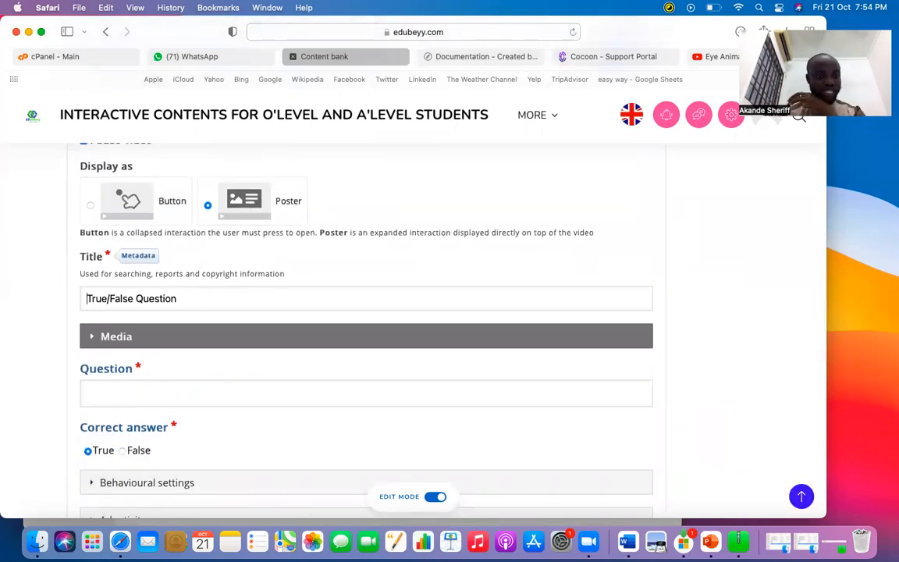
Step: Enter "Human eye is like animal's eye" as the question, mark False as the correct answer and finish the interaction
scroll(236, 303, "down", 1)
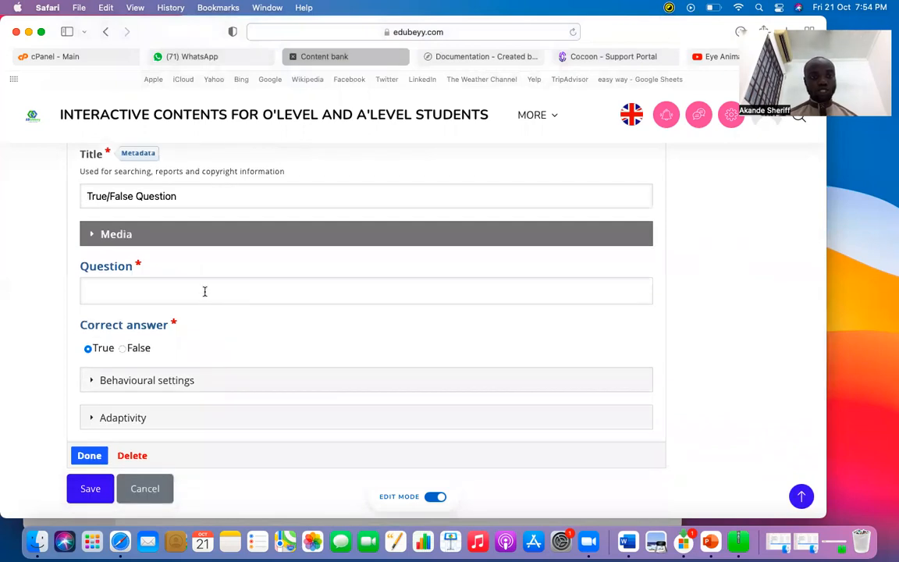
left_click(205, 292)
type("Human eye is like animal's eye")
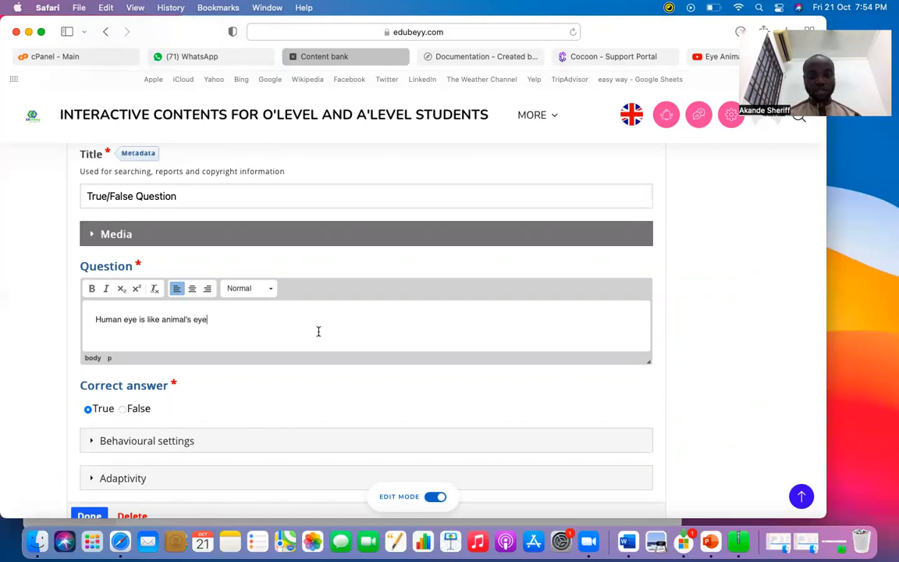
scroll(290, 363, "down", 3)
scroll(281, 386, "up", 1)
scroll(280, 385, "down", 1)
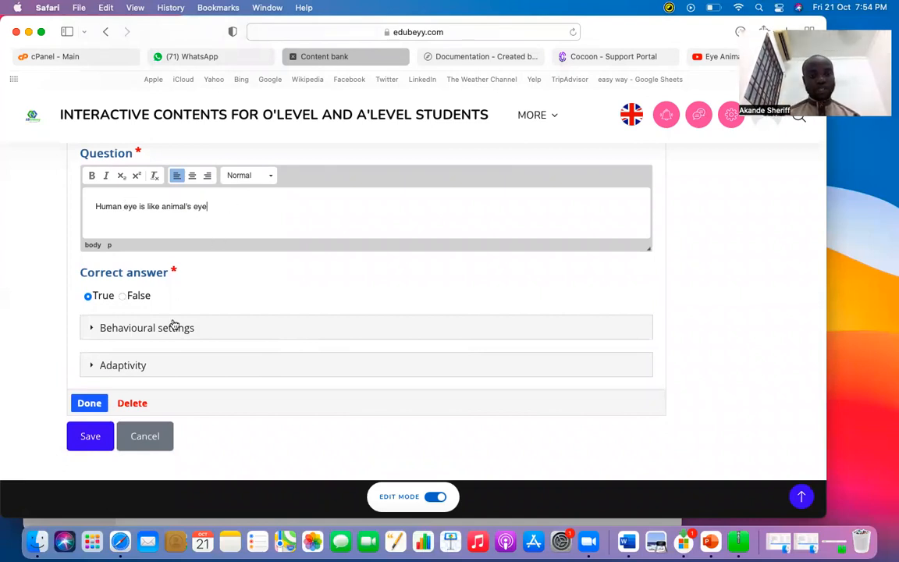
left_click(121, 298)
left_click(89, 403)
Step: Move the question box on the video to position 310, 120 and widen it to 460 × 229
scroll(411, 361, "down", 3)
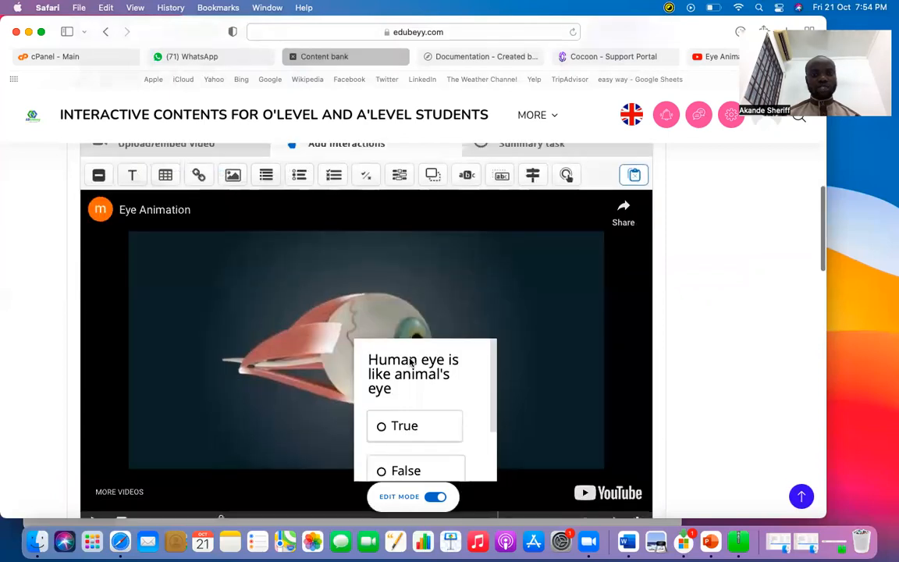
left_click_drag(371, 257, 288, 205)
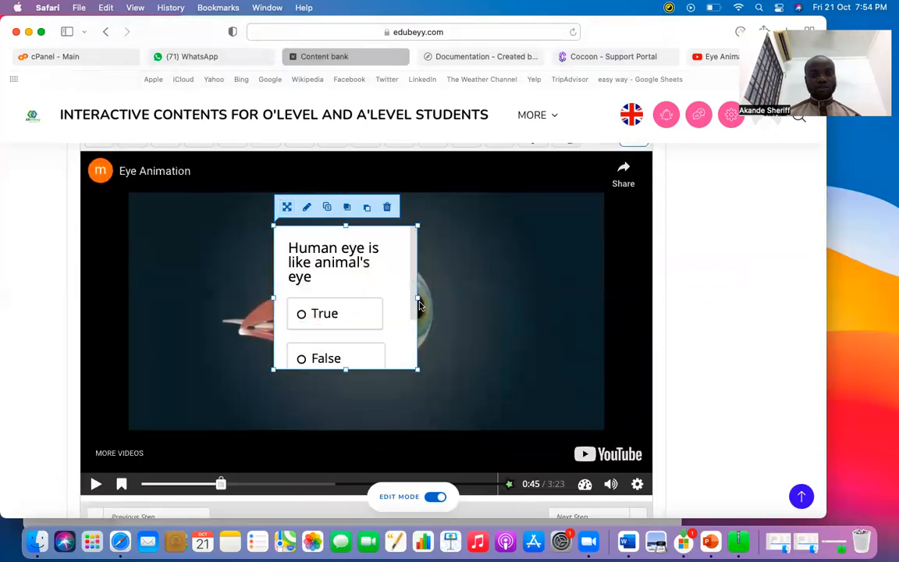
left_click_drag(446, 302, 562, 295)
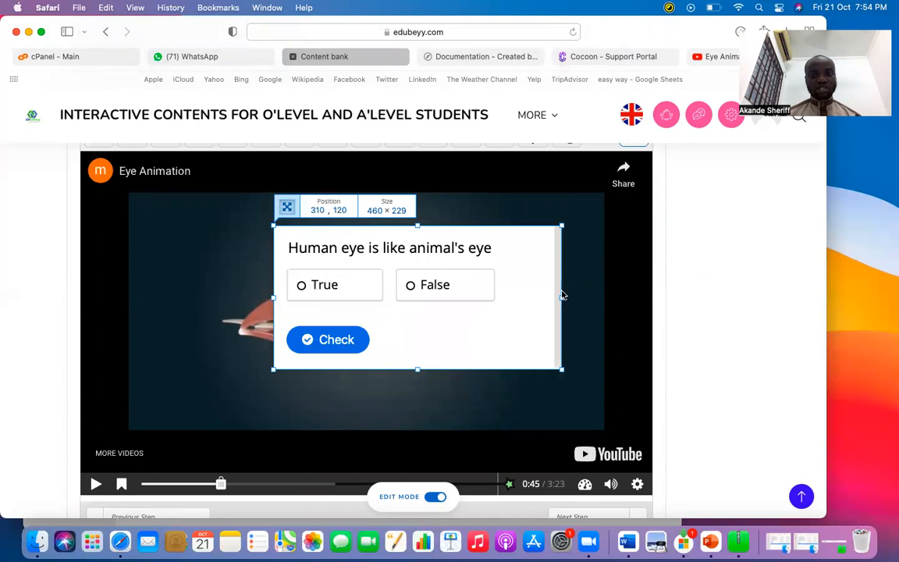
Step: Make the true/false question box taller and shift it slightly down and towards the left on the video
left_click_drag(417, 369, 417, 389)
left_click_drag(465, 327, 477, 345)
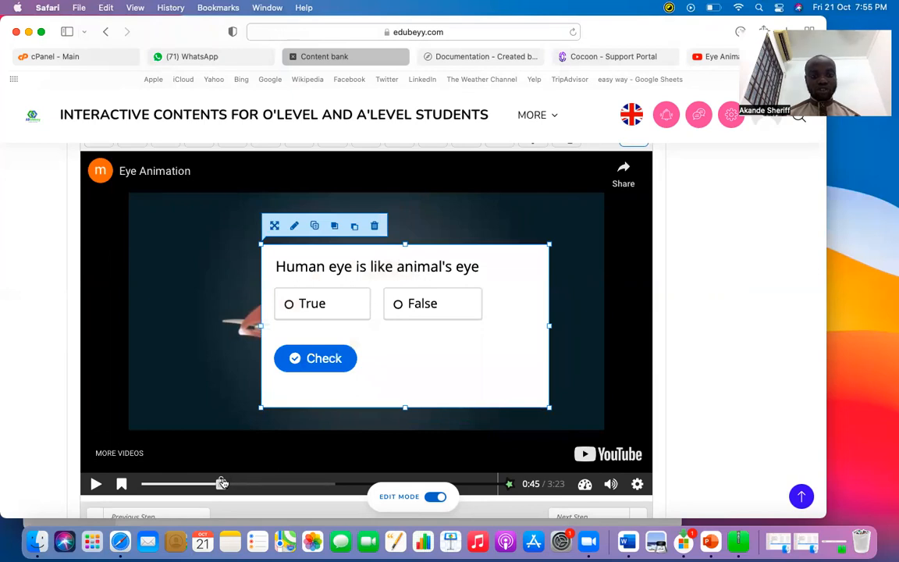
Step: Pause the video at 1:11 and add a Single Choice Set there, displayed as a poster with Pause video on
left_click(96, 484)
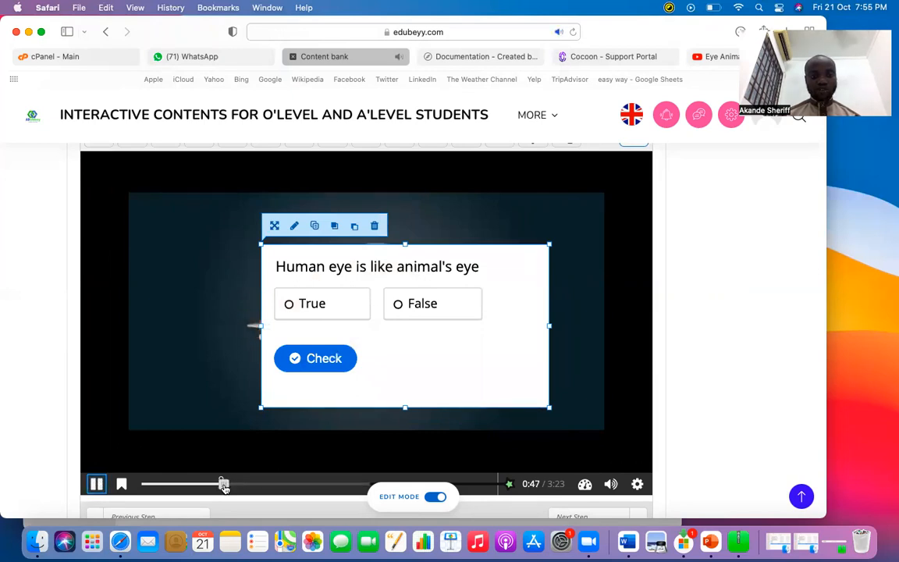
left_click_drag(224, 484, 265, 486)
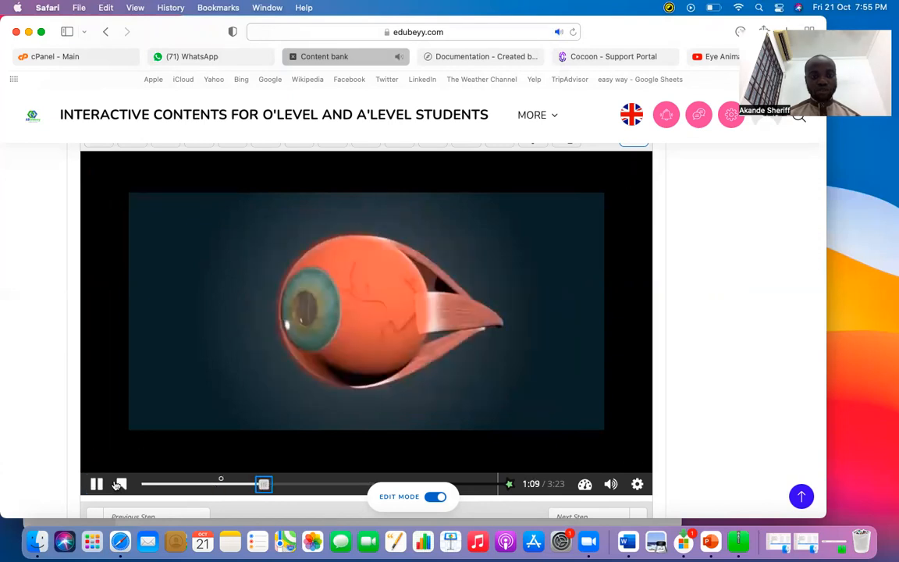
left_click(460, 310)
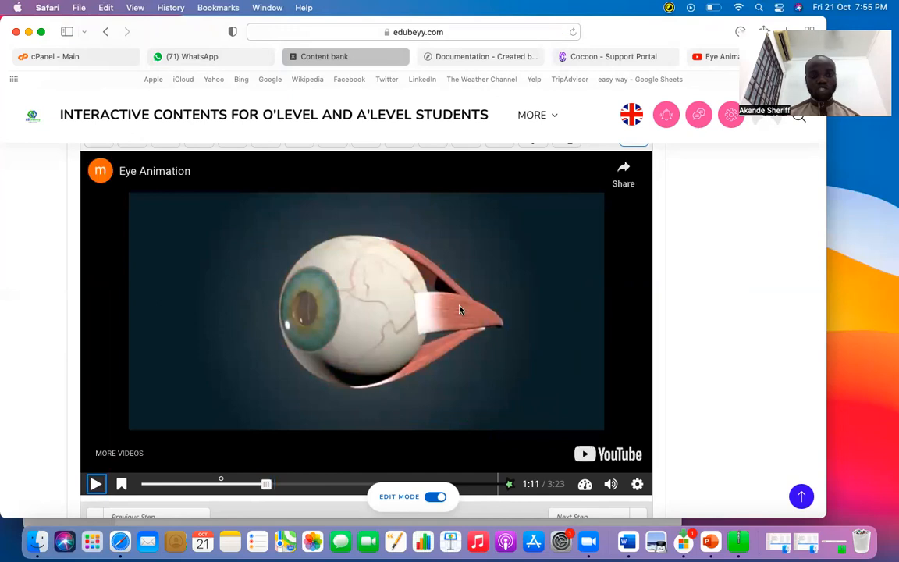
scroll(237, 327, "up", 1)
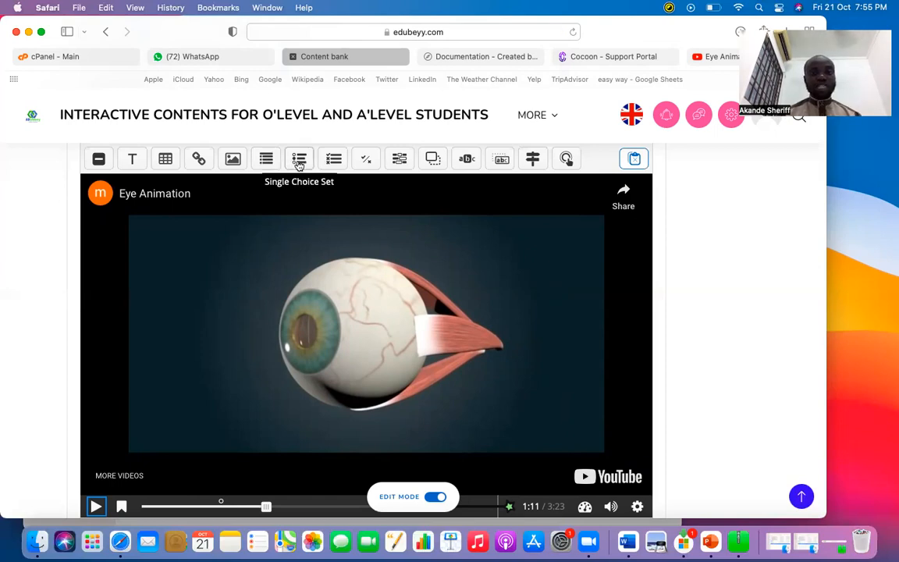
left_click(299, 163)
scroll(307, 241, "up", 3)
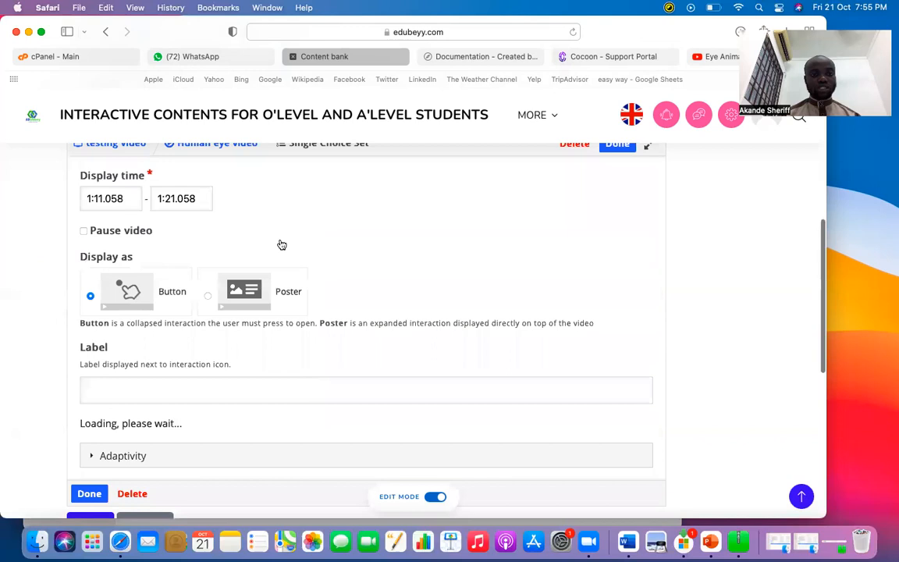
scroll(258, 235, "down", 2)
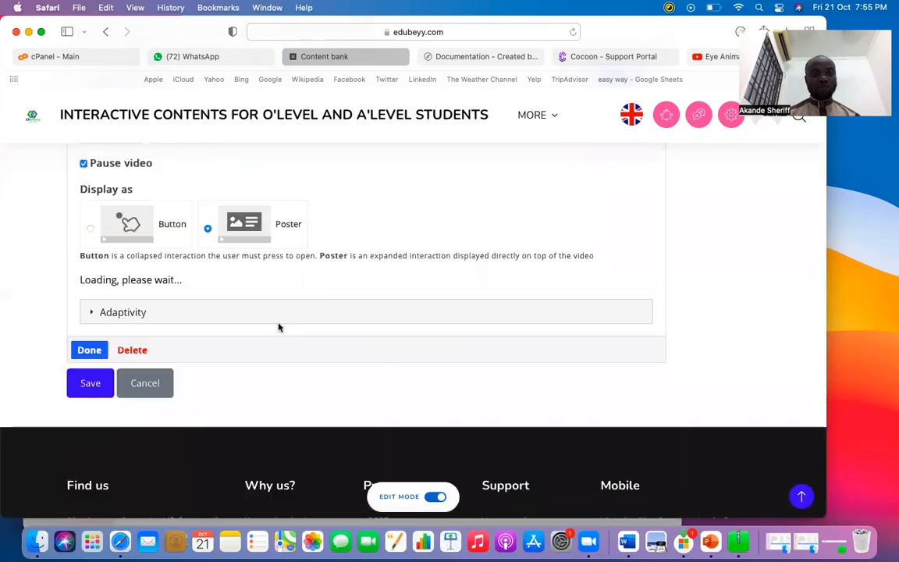
scroll(279, 327, "up", 3)
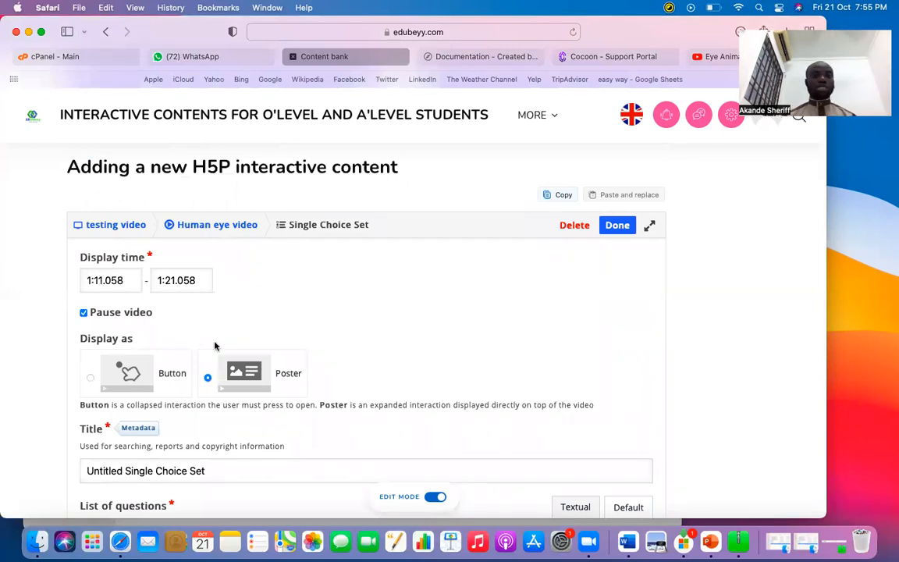
Step: Shorten the interaction's title to "Single Choice Set" by removing the word "Untitled"
scroll(216, 346, "down", 5)
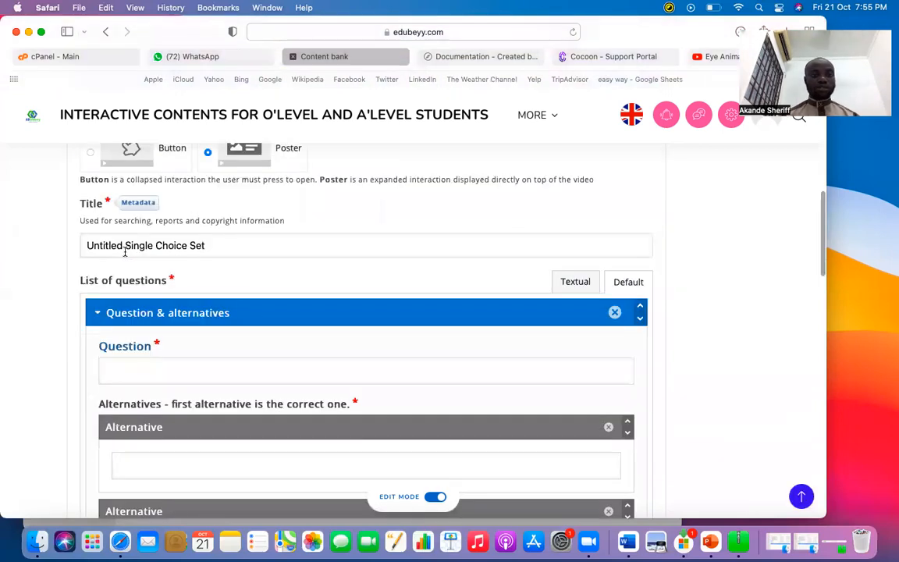
left_click(125, 246)
key("BackSpace")
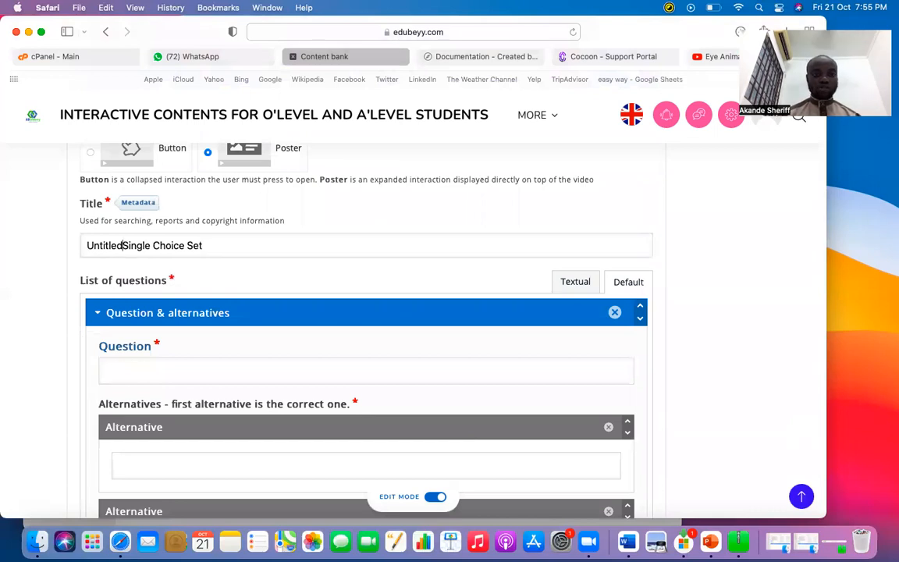
key("BackSpace")
key("BackSpace")
key("BackSpace")
key("BackSpace")
key("BackSpace")
key("BackSpace")
key("BackSpace")
key("BackSpace")
Step: Enter "Iris is a part of human eye" as the first question of the set
scroll(192, 275, "down", 3)
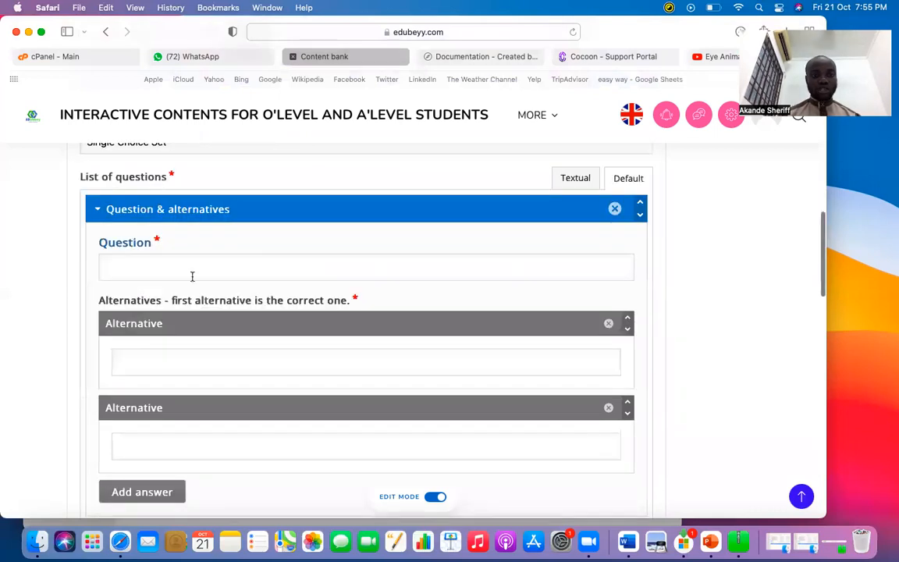
left_click(148, 275)
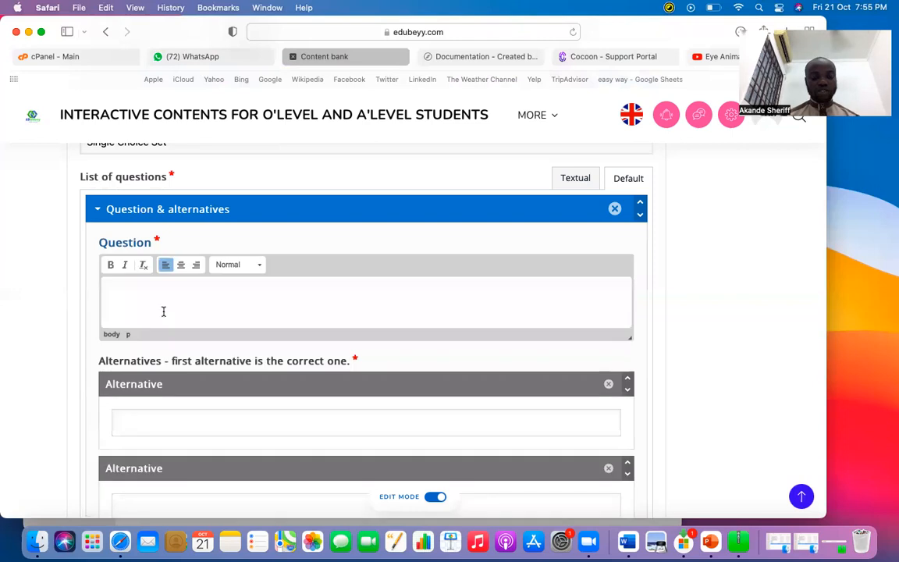
type("Iris is a part of human eye")
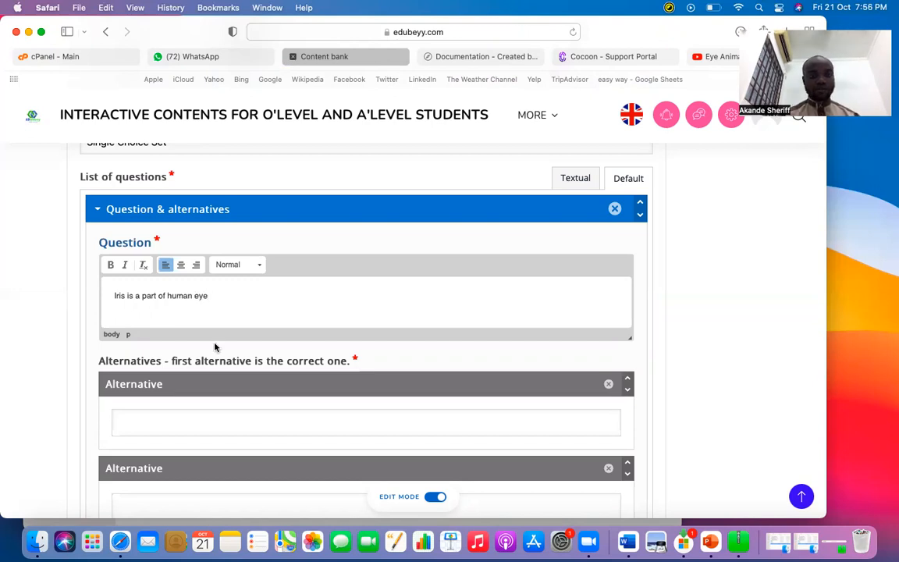
Step: Replace the first question's text with "Which of the following is a part of human eye?"
scroll(215, 347, "down", 3)
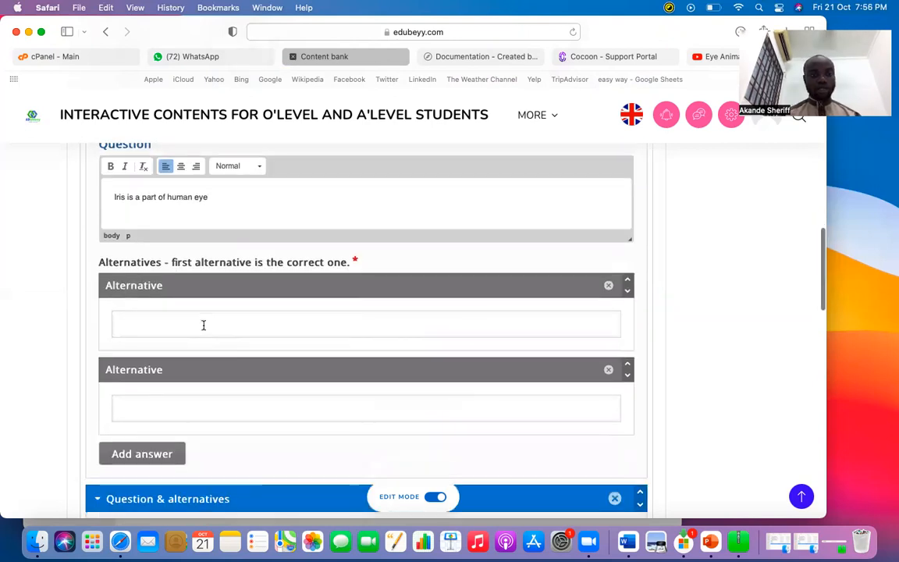
triple_click(117, 197)
type("Whi")
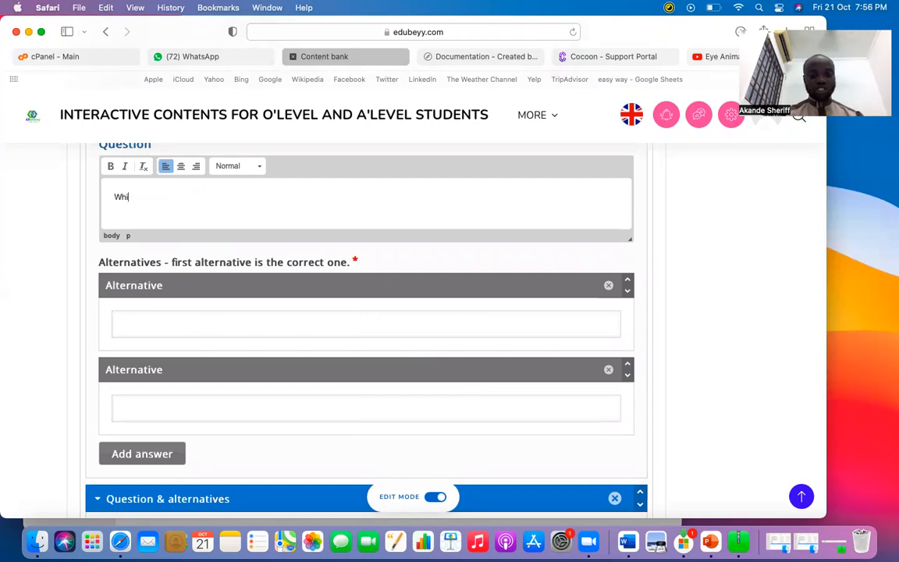
type("ch of the following")
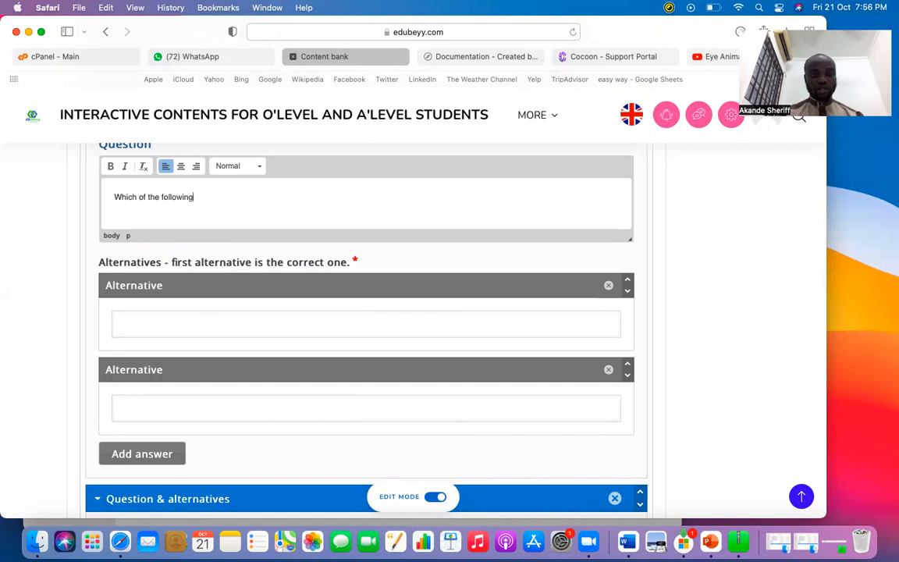
type(" is a part of human eye?")
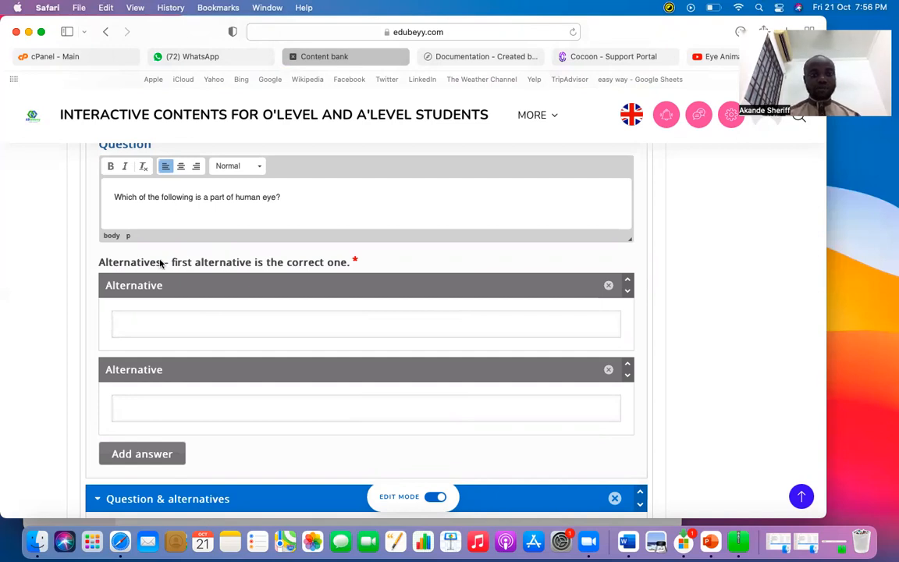
Step: Enter "Iris" as the first, correct alternative and a person's first name as the second, wrong alternative
scroll(160, 264, "down", 2)
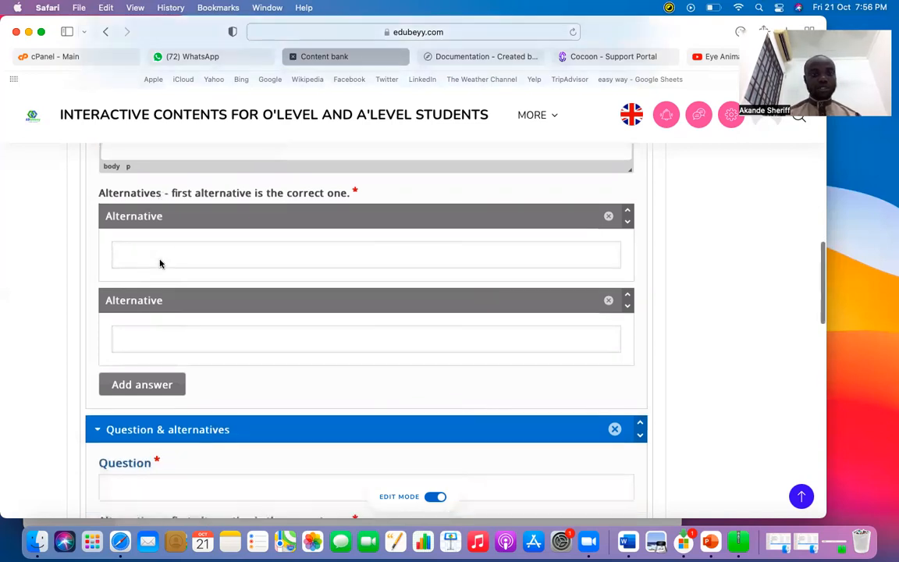
left_click(197, 257)
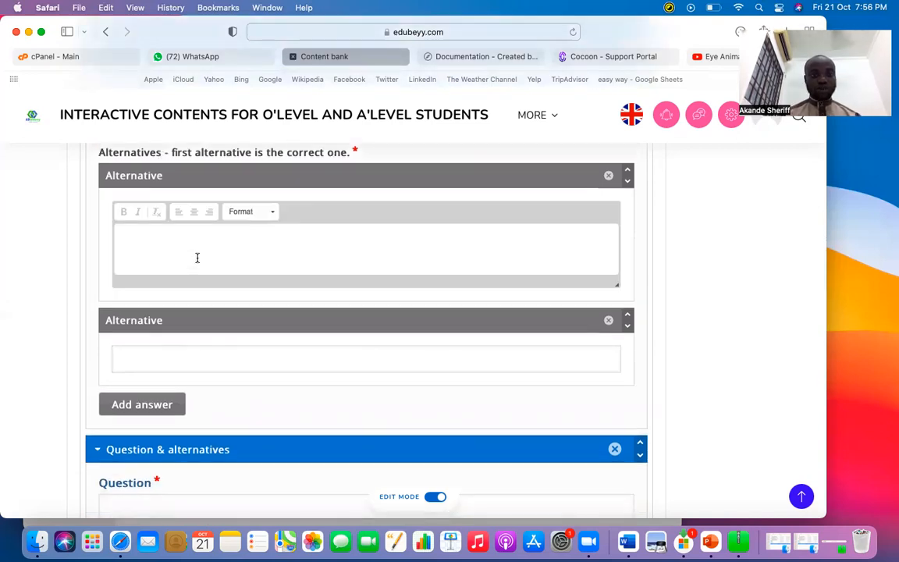
type("Iris")
scroll(203, 327, "down", 2)
left_click(192, 308)
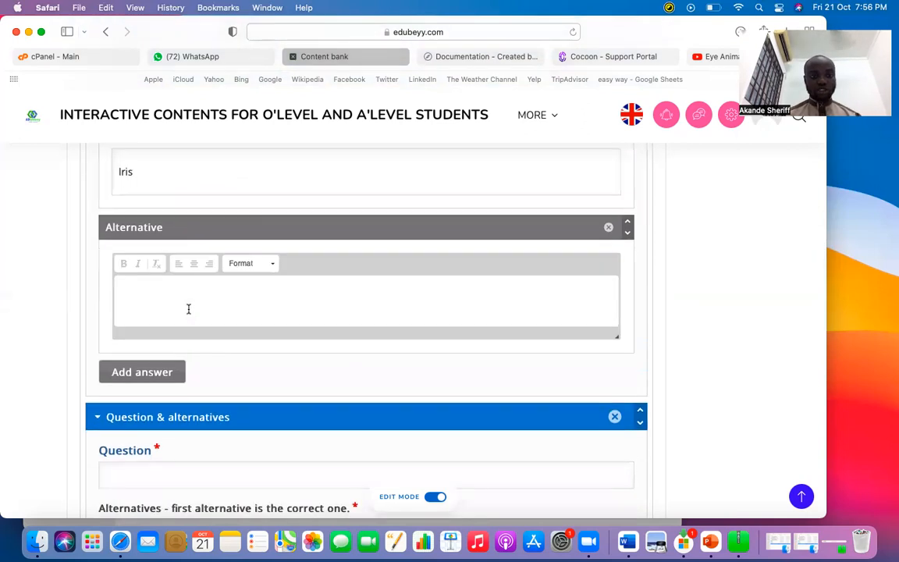
type("Sukroh")
Step: Add two more wrong alternatives to the question, each filled with a different person's first name
left_click(142, 374)
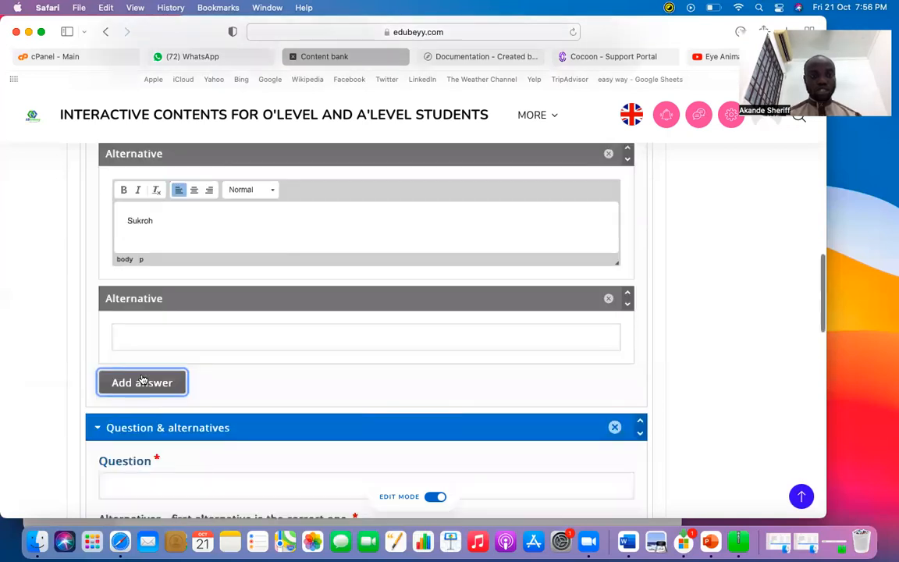
scroll(148, 344, "down", 1)
left_click(155, 311)
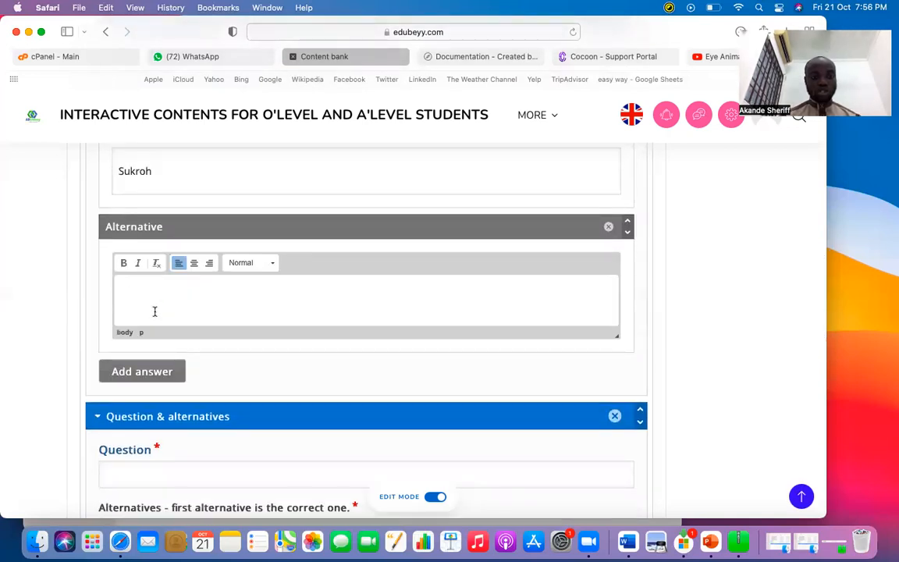
type("Amina")
left_click(150, 373)
left_click(160, 412)
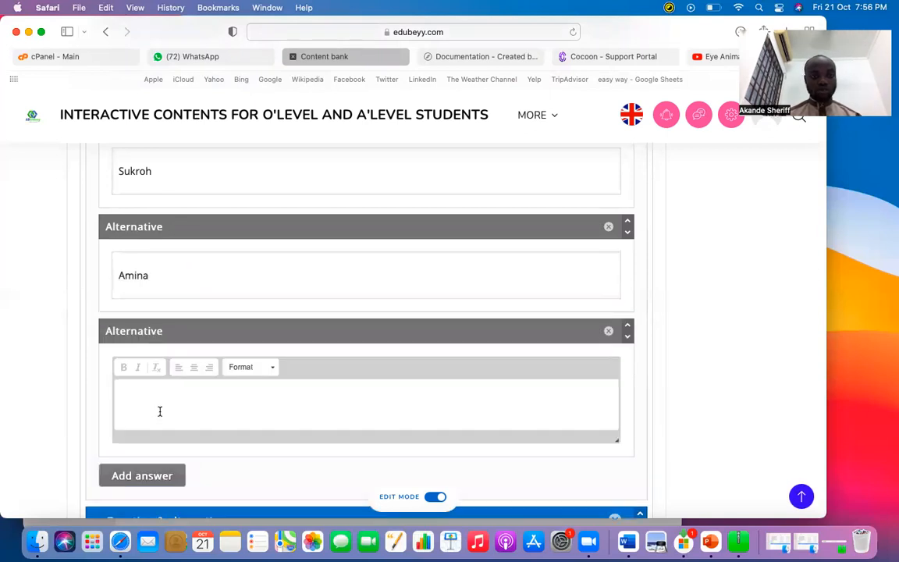
type("Ruqoyah")
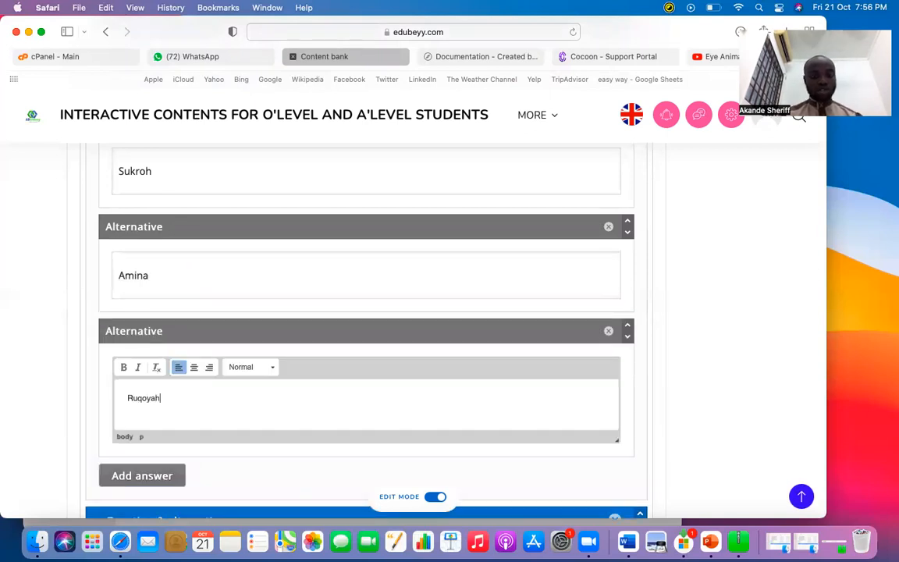
Step: Remove the empty second question from the set and finish the Single Choice Set interaction
scroll(177, 400, "down", 5)
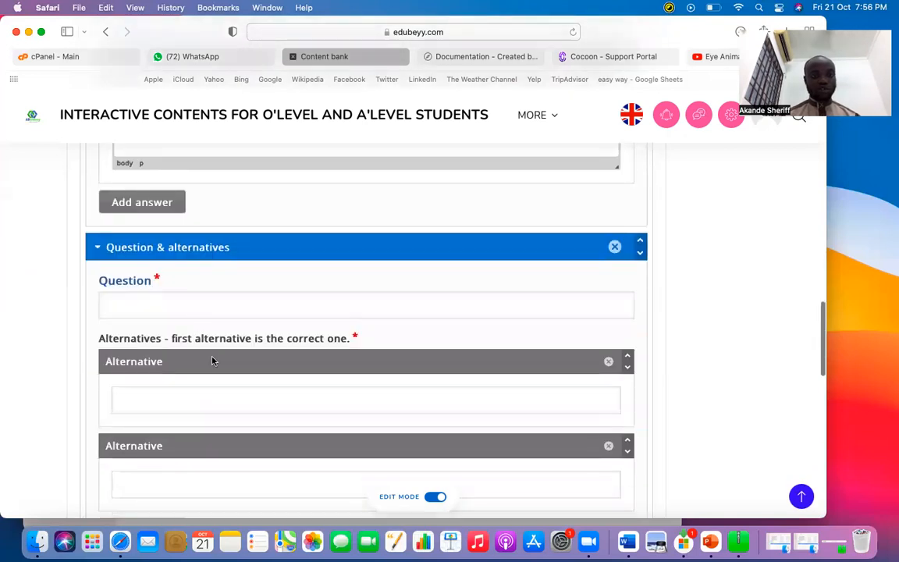
scroll(211, 361, "down", 1)
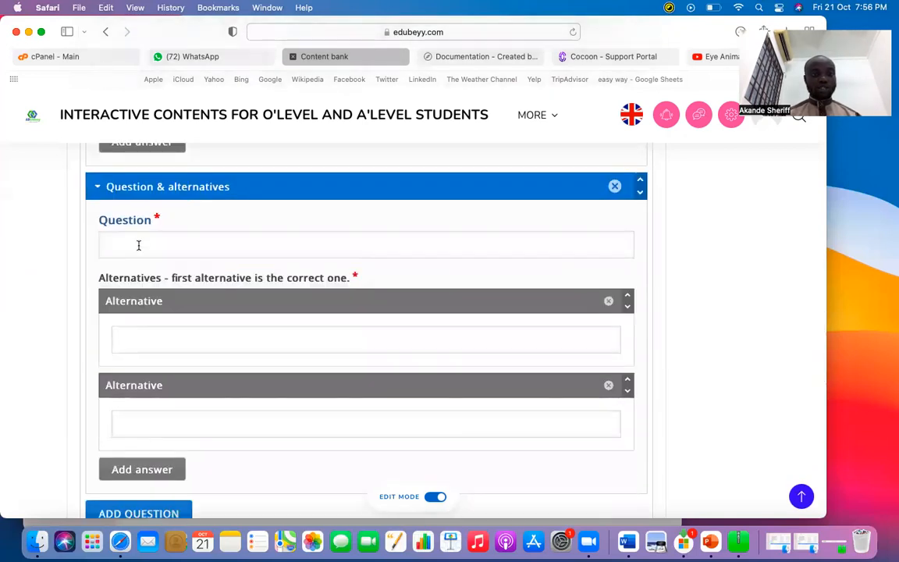
left_click(615, 185)
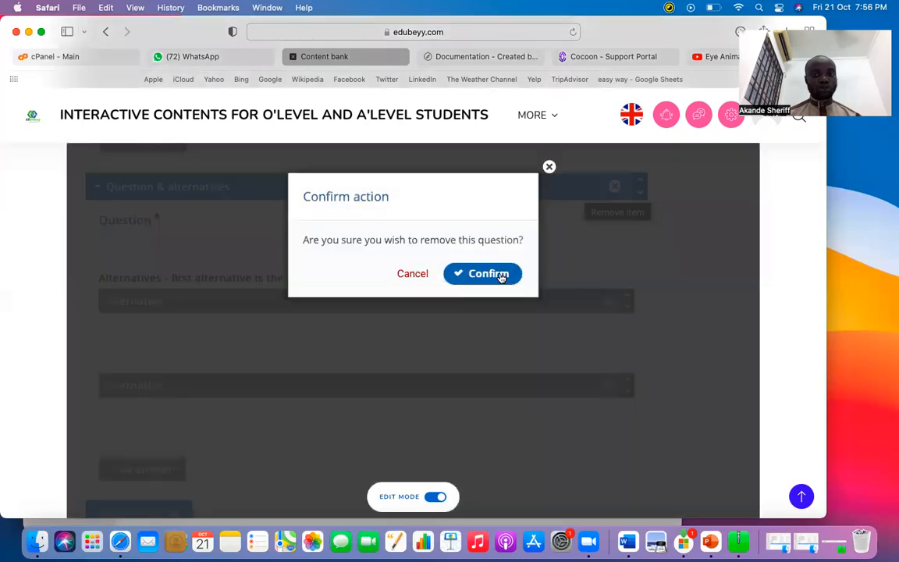
left_click(492, 273)
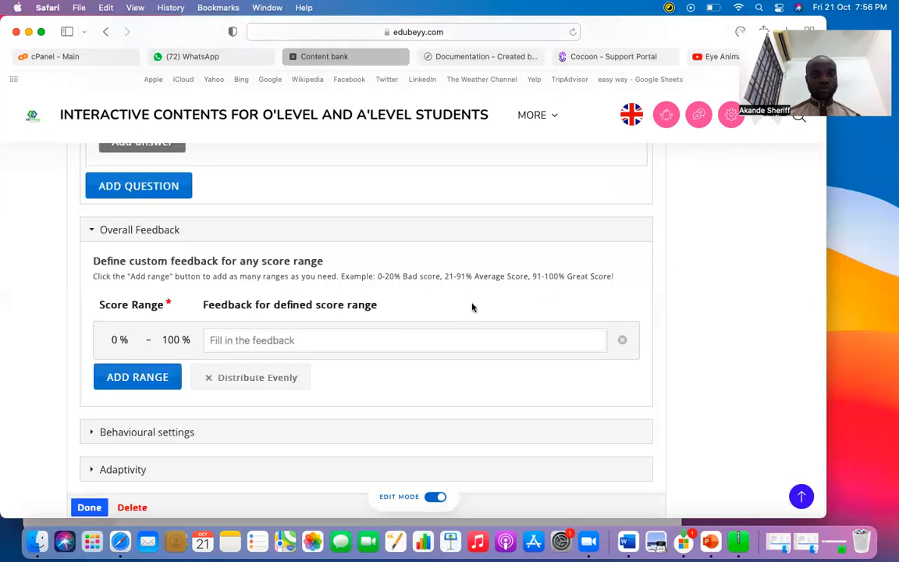
scroll(471, 307, "down", 2)
left_click(90, 384)
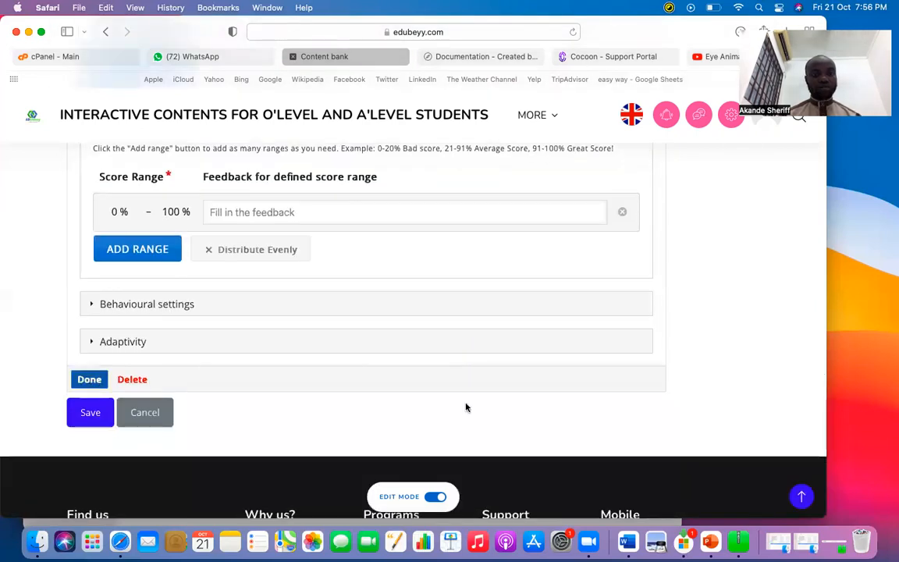
Step: Widen the single-choice box on the video to 600, make it slightly taller than 375, and move it to position 180, 90
scroll(463, 359, "down", 3)
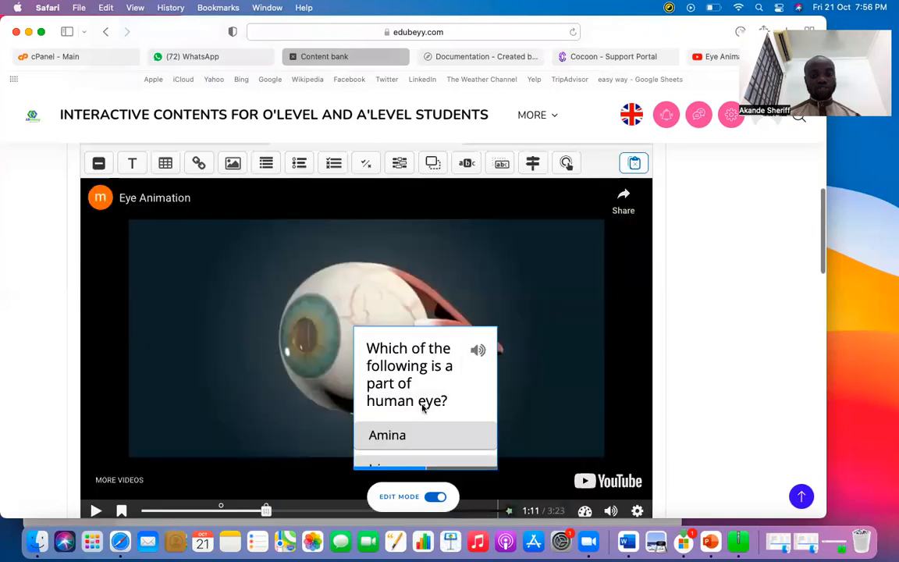
scroll(422, 407, "down", 2)
left_click(422, 345)
left_click_drag(398, 274, 587, 274)
left_click_drag(422, 345, 422, 451)
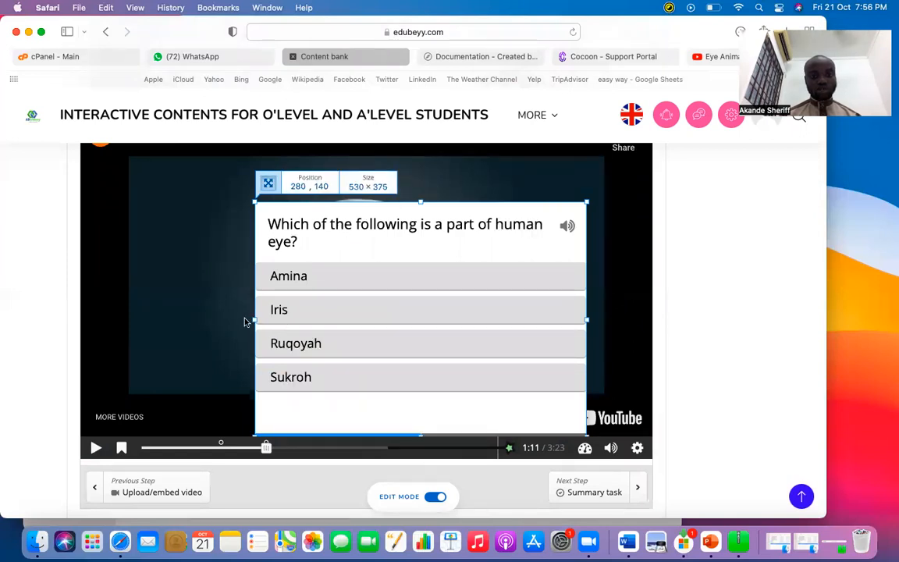
left_click_drag(255, 320, 209, 316)
left_click_drag(415, 314, 391, 277)
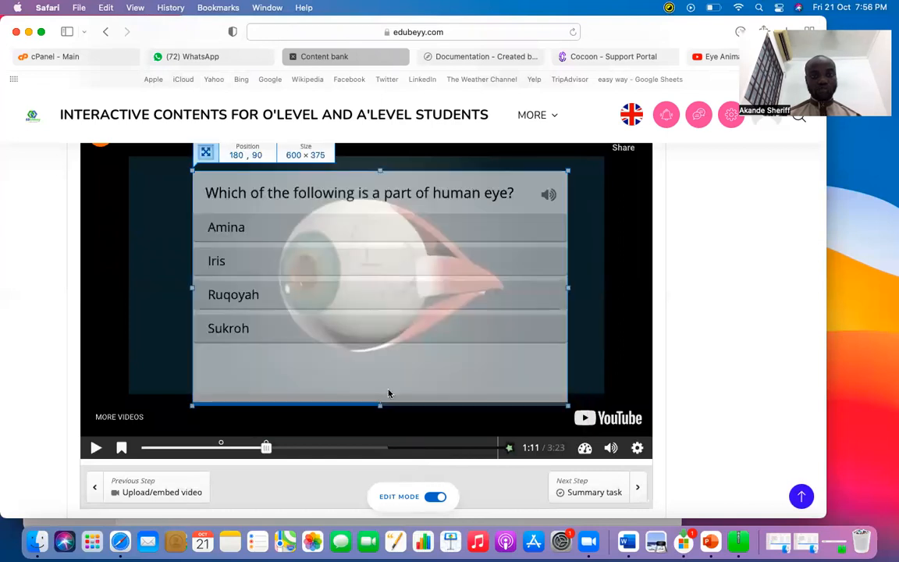
left_click_drag(381, 406, 383, 409)
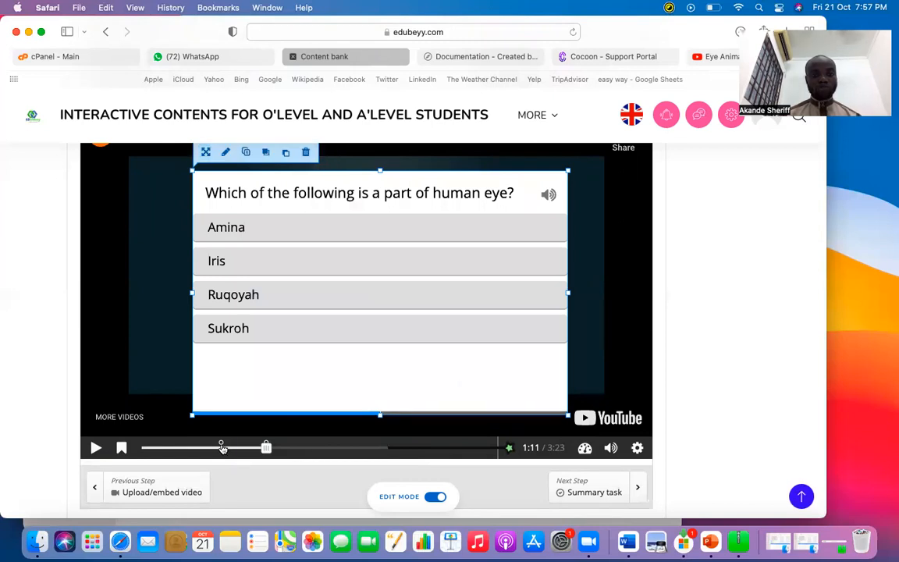
Step: Jump between the two question markers on the video timeline to review the true/false and single-choice questions
left_click(267, 448)
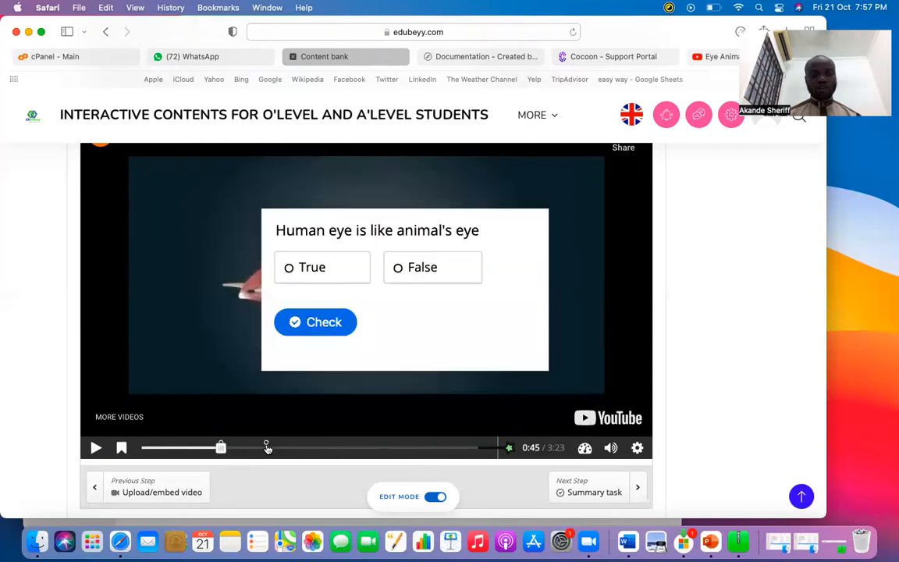
left_click(267, 446)
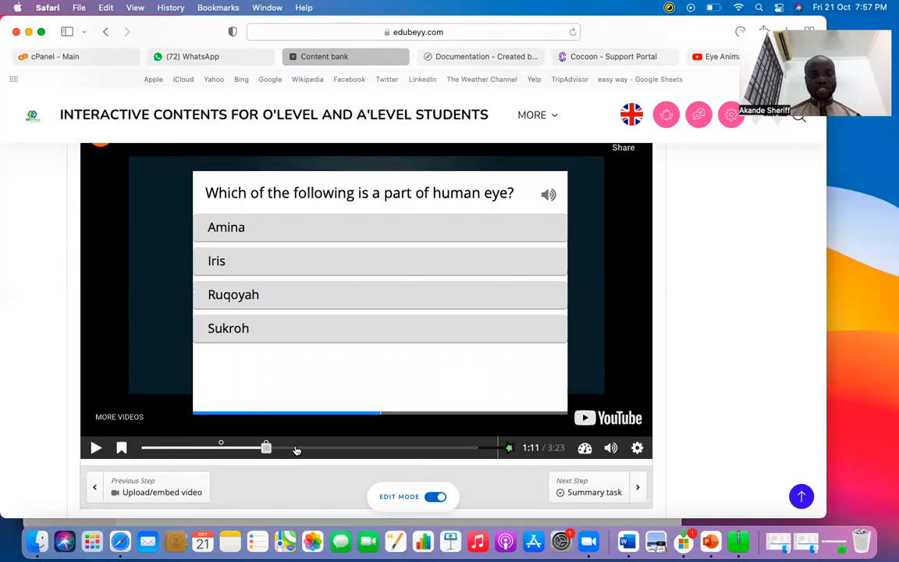
Step: Add a Statements interaction to the video at 1:54, displayed as a poster with the video paused
left_click(347, 451)
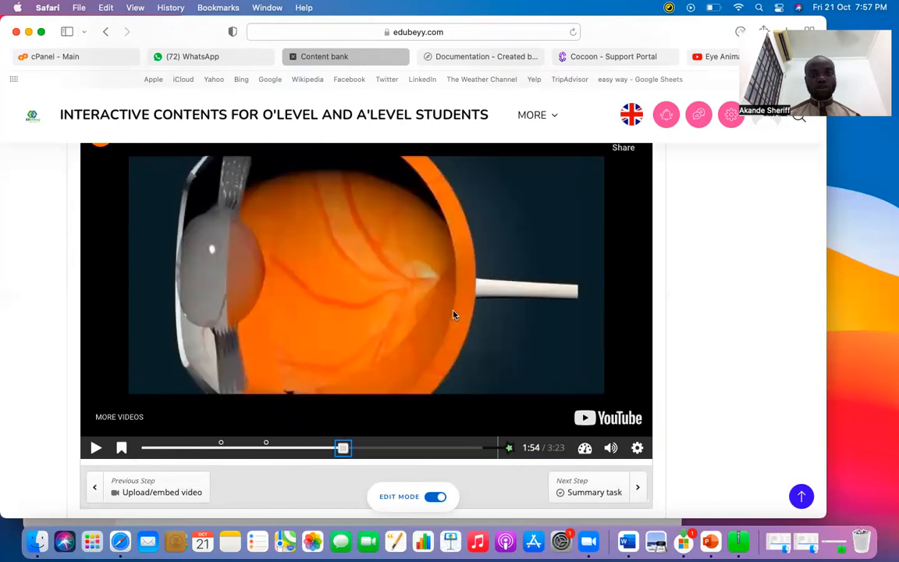
scroll(454, 315, "up", 3)
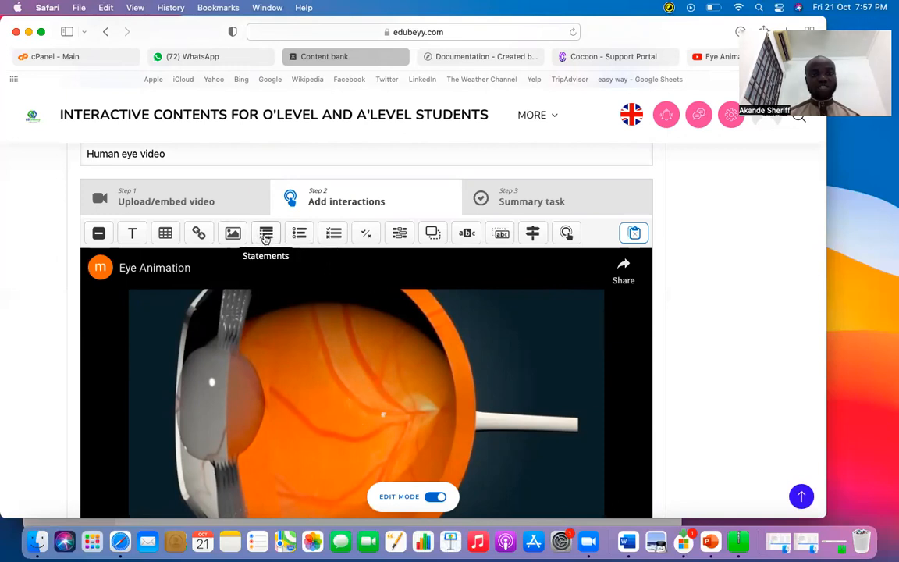
left_click(265, 239)
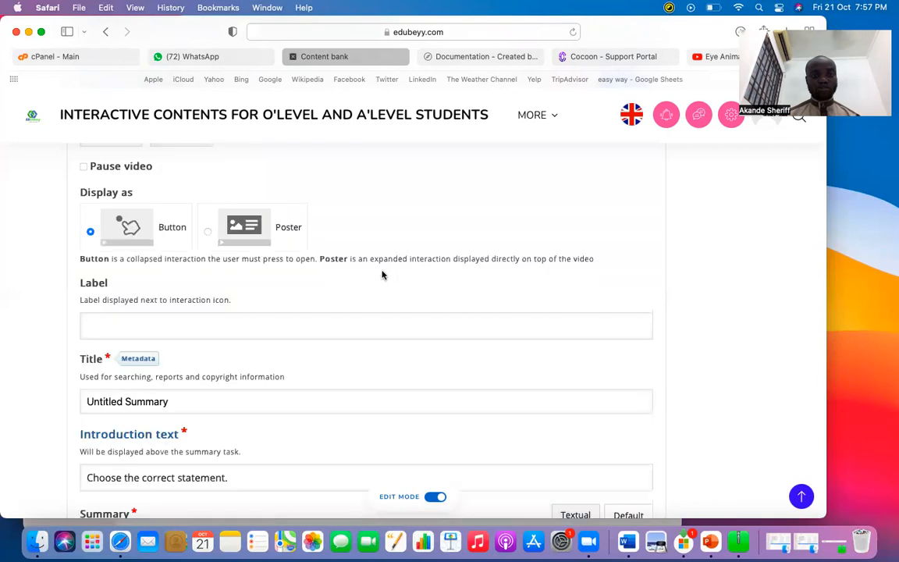
scroll(257, 226, "down", 1)
left_click(258, 225)
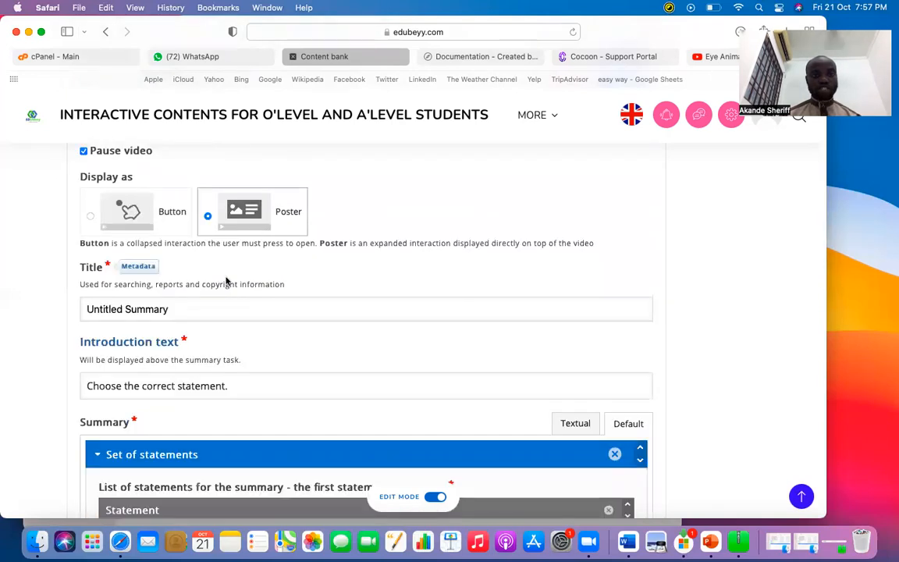
scroll(227, 281, "up", 1)
scroll(86, 200, "up", 2)
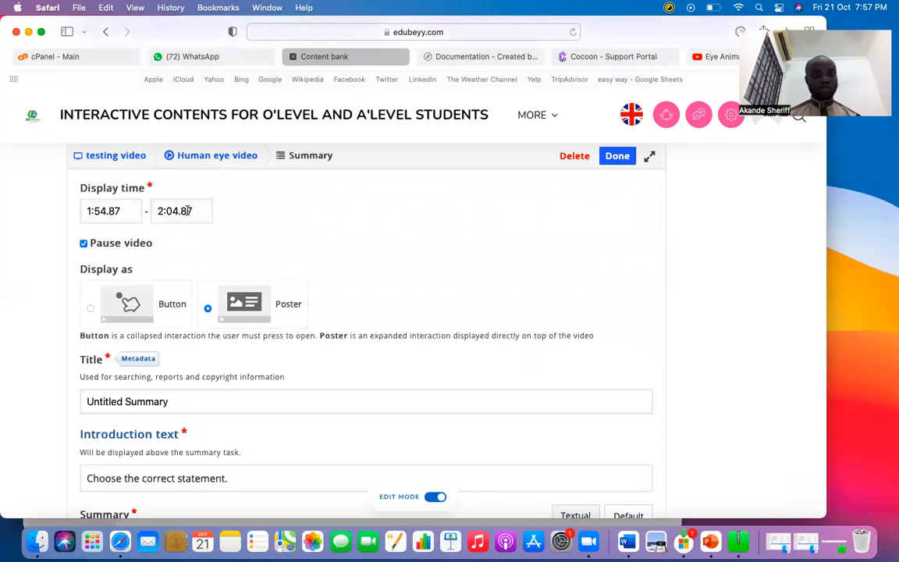
scroll(200, 288, "down", 2)
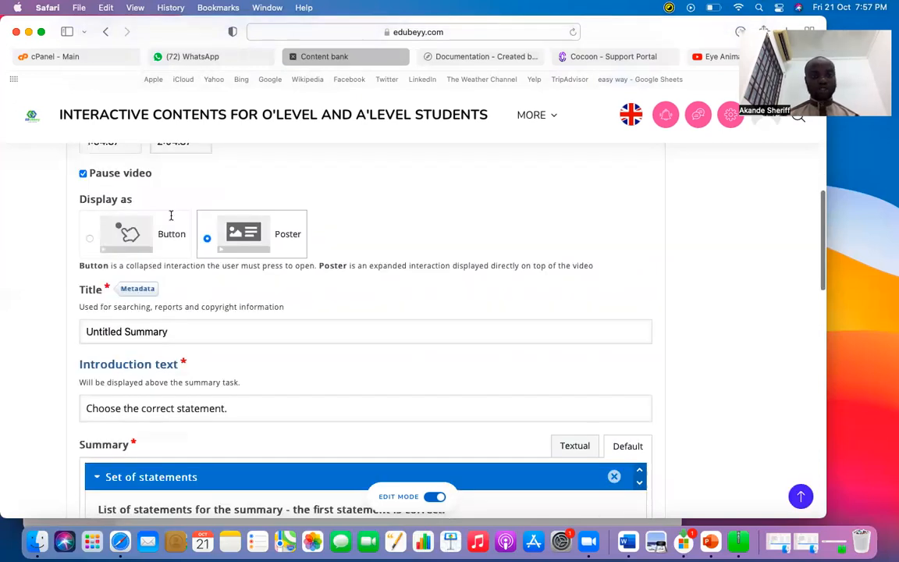
scroll(171, 214, "up", 2)
scroll(196, 301, "down", 2)
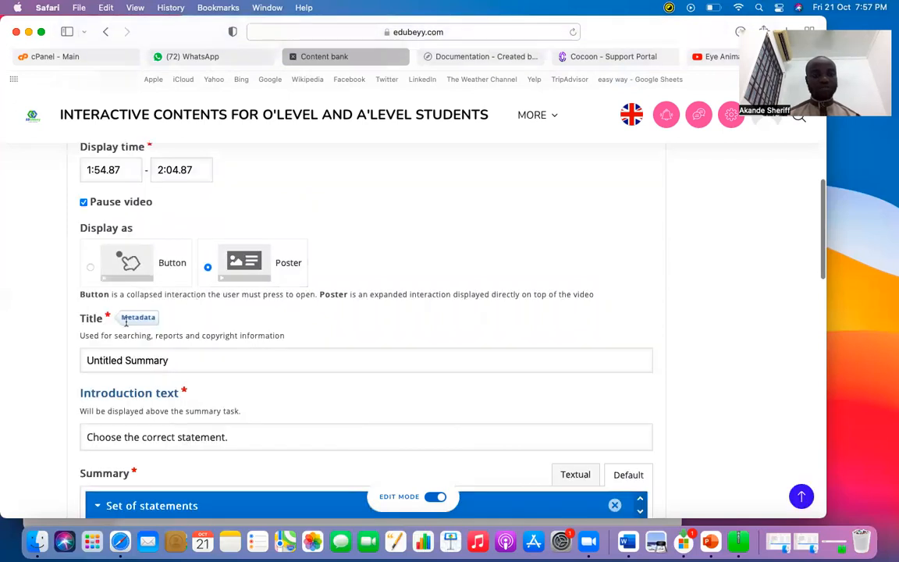
Step: Shorten the interaction's title to "Summary"
scroll(125, 322, "down", 1)
left_click(122, 317)
key("BackSpace")
key("BackSpace")
key("BackSpace")
key("BackSpace")
key("BackSpace")
key("BackSpace")
key("BackSpace")
key("BackSpace")
scroll(246, 341, "down", 2)
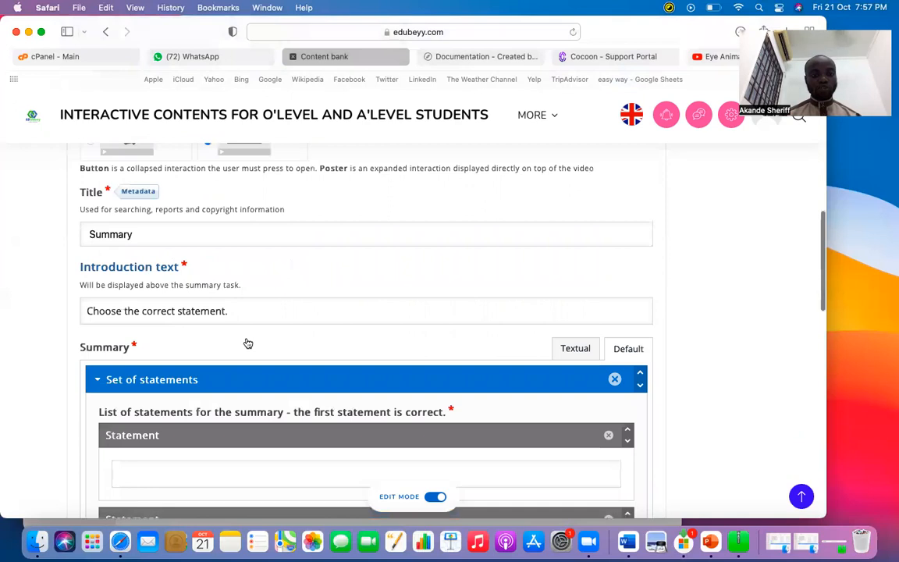
Step: Fill the first set with the correct statement "Iris is a part of human eye" and the wrong one "Iris is not a part of human eye"
scroll(248, 344, "down", 3)
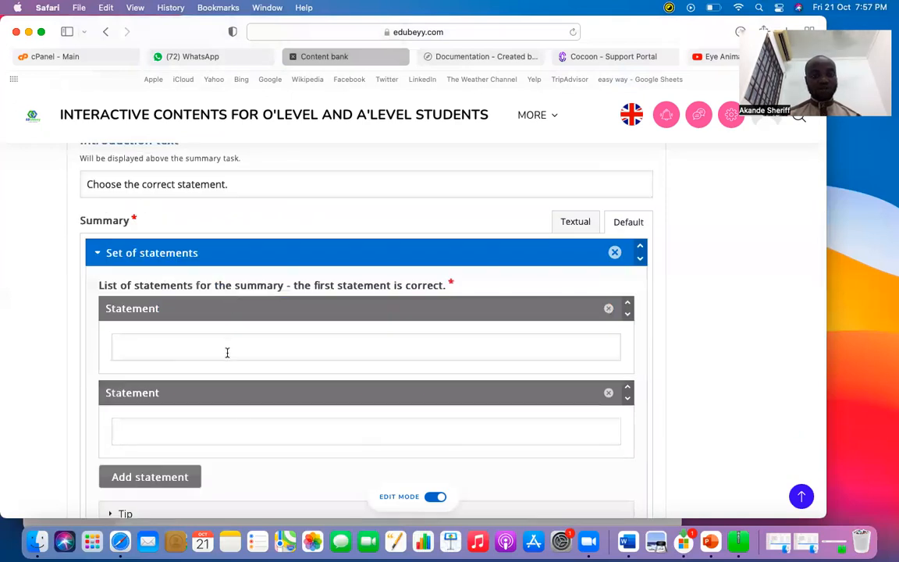
left_click(228, 349)
type("Ir")
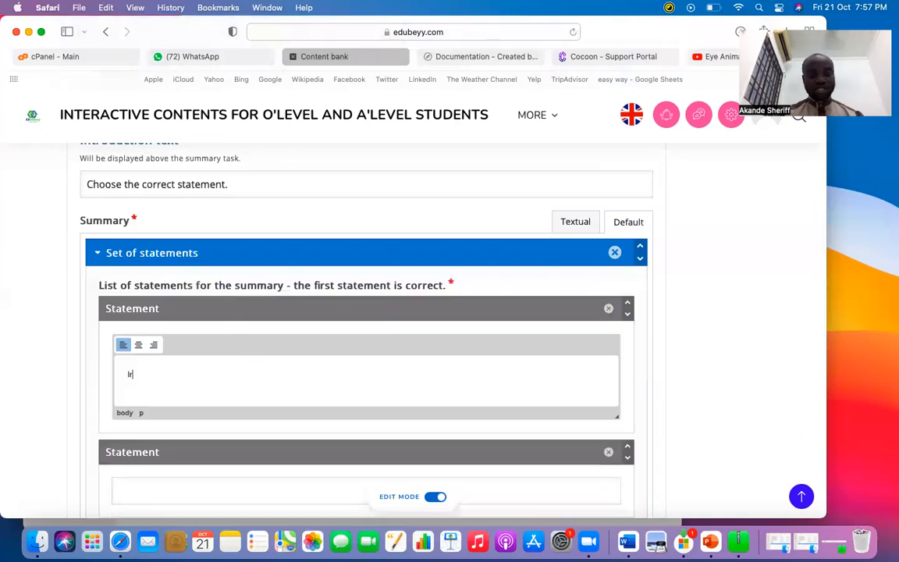
type("art of human eye")
scroll(258, 390, "down", 2)
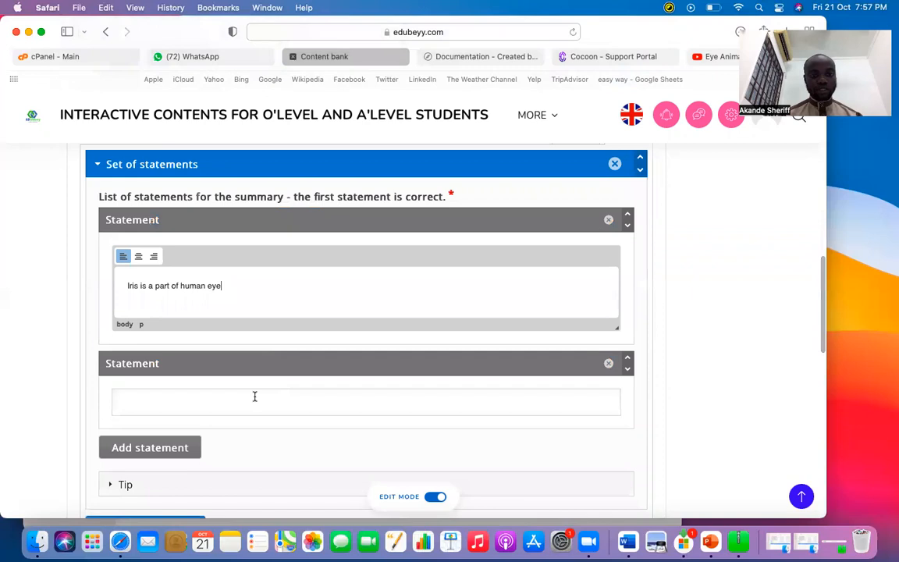
left_click(250, 398)
type("Iris is")
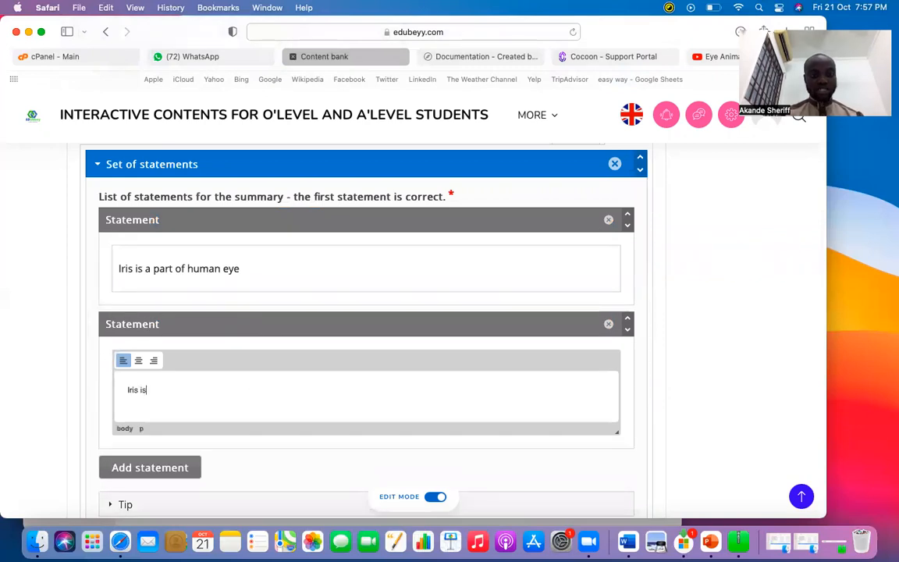
type(" not a par")
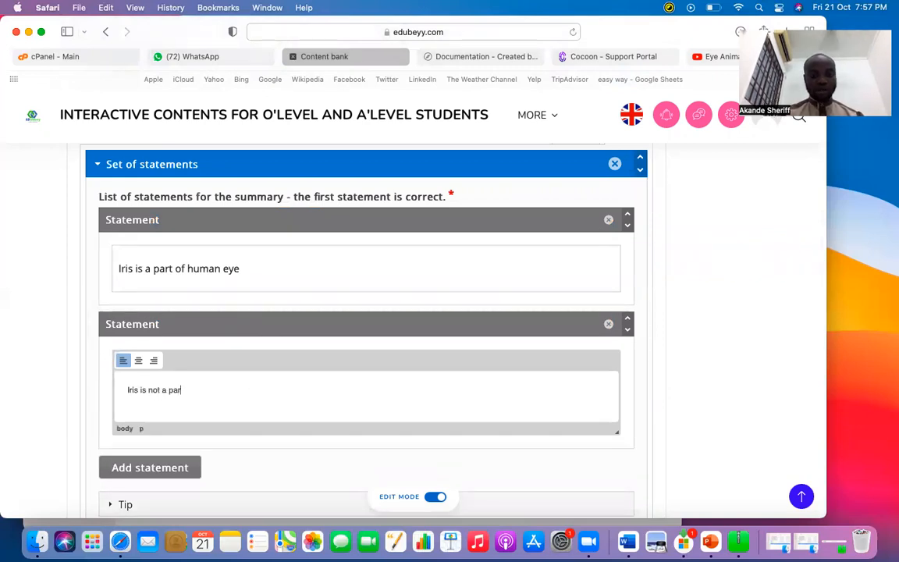
type("t of human eye")
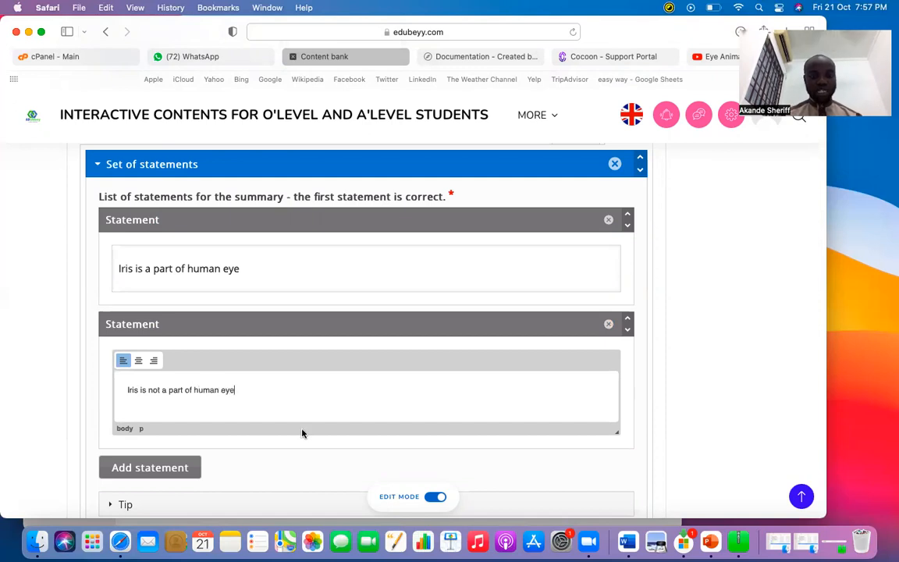
scroll(303, 433, "down", 4)
left_click(181, 324)
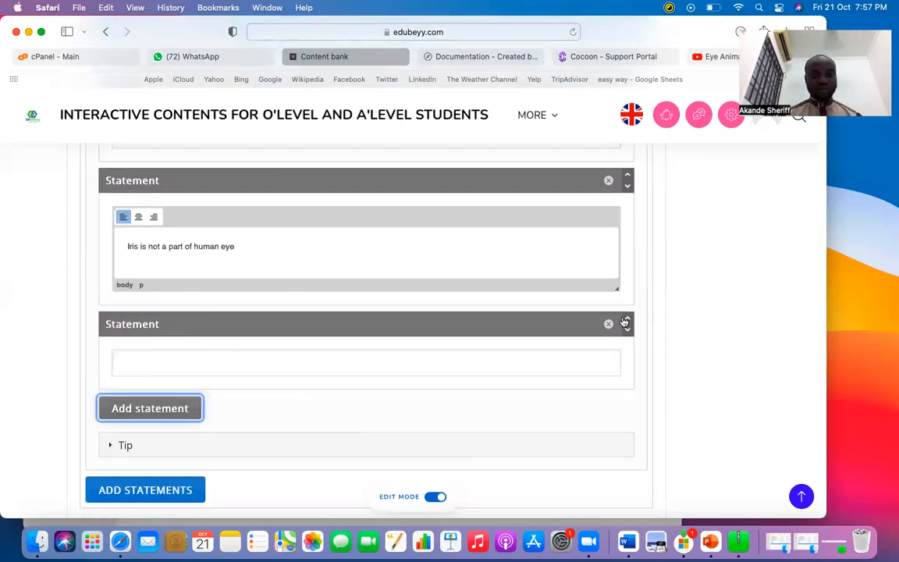
left_click(609, 326)
left_click(495, 412)
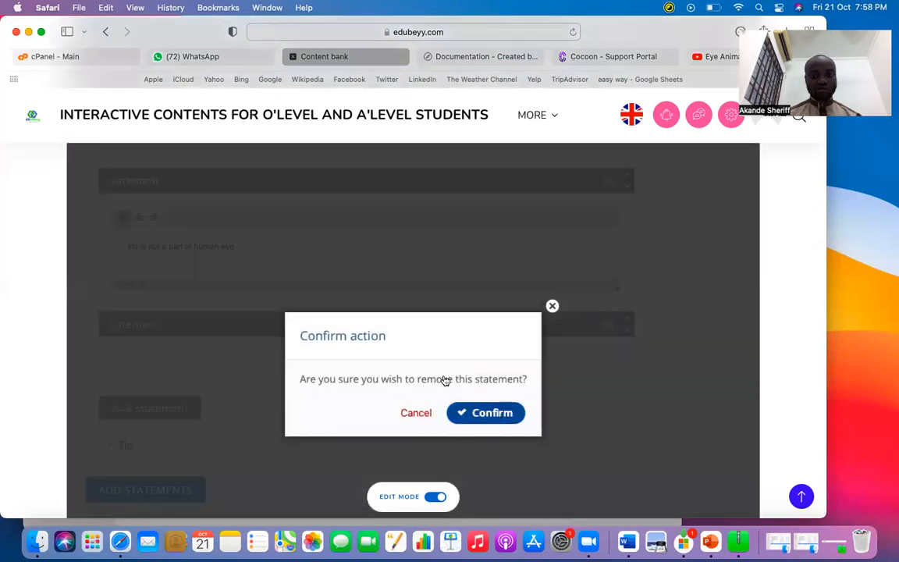
Step: Add a second set of statements with "Human eye is complex" as the correct one and "Human eye is simple" as the wrong one
scroll(319, 262, "up", 3)
scroll(318, 261, "up", 1)
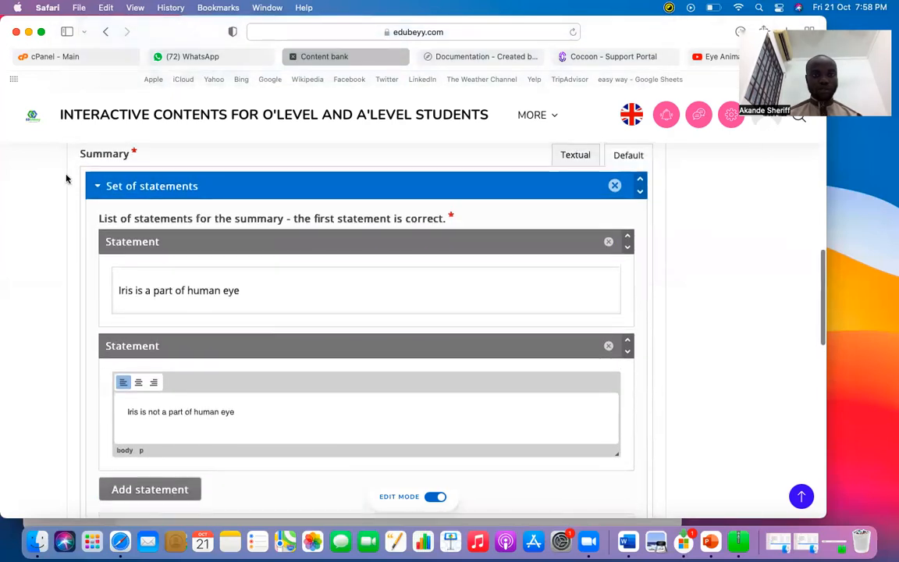
left_click(97, 188)
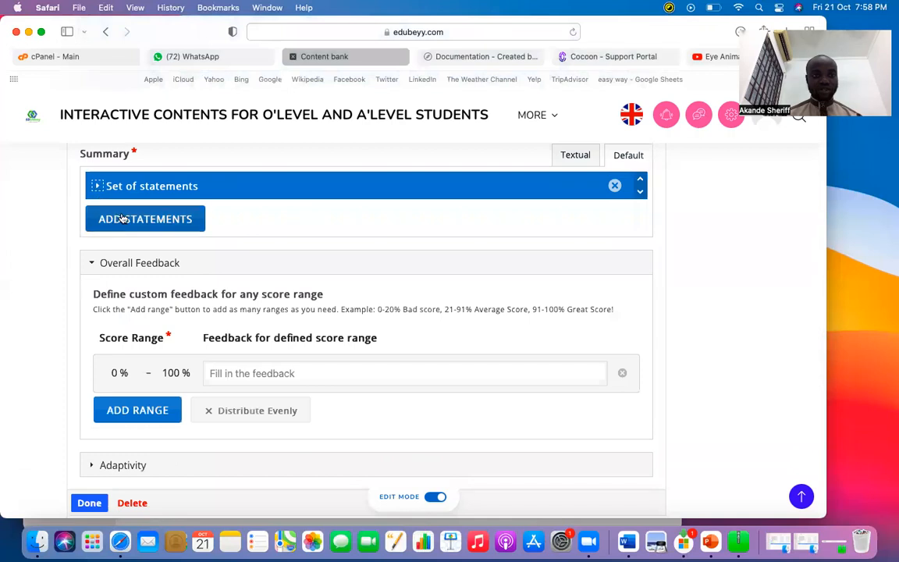
left_click(116, 221)
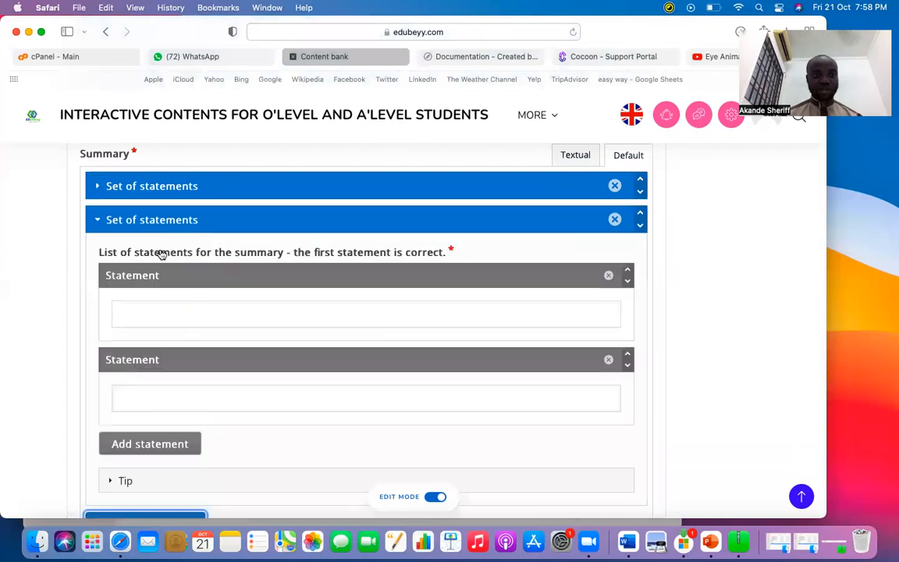
left_click(185, 314)
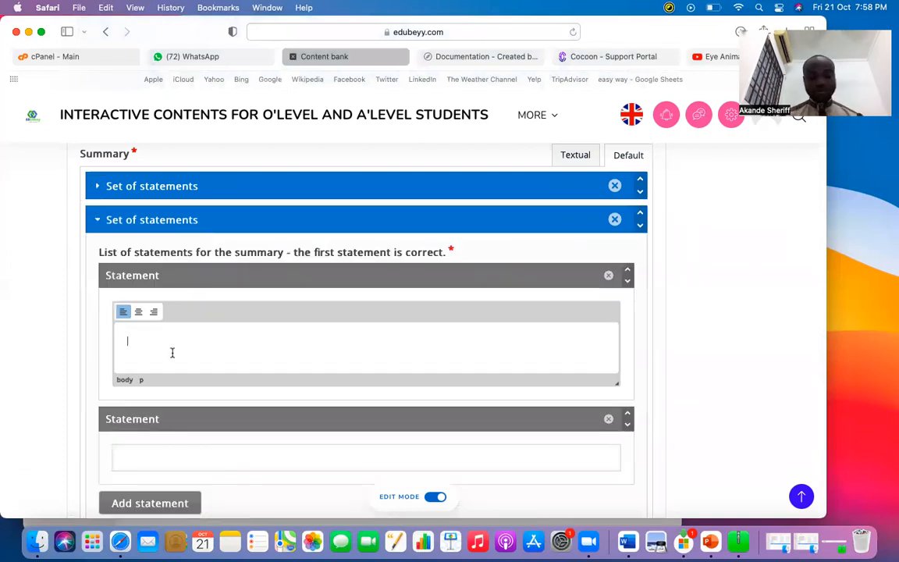
type("Human eye is complex")
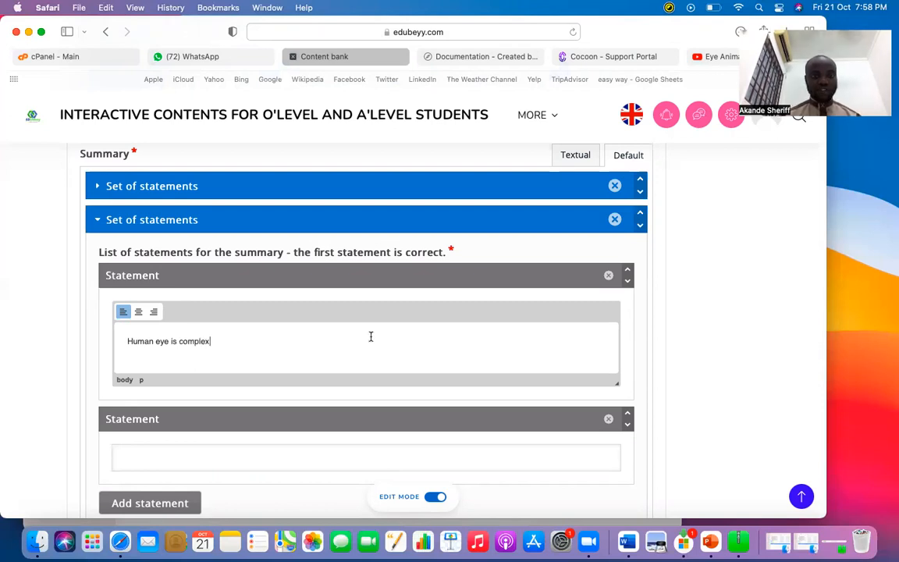
scroll(176, 335, "down", 2)
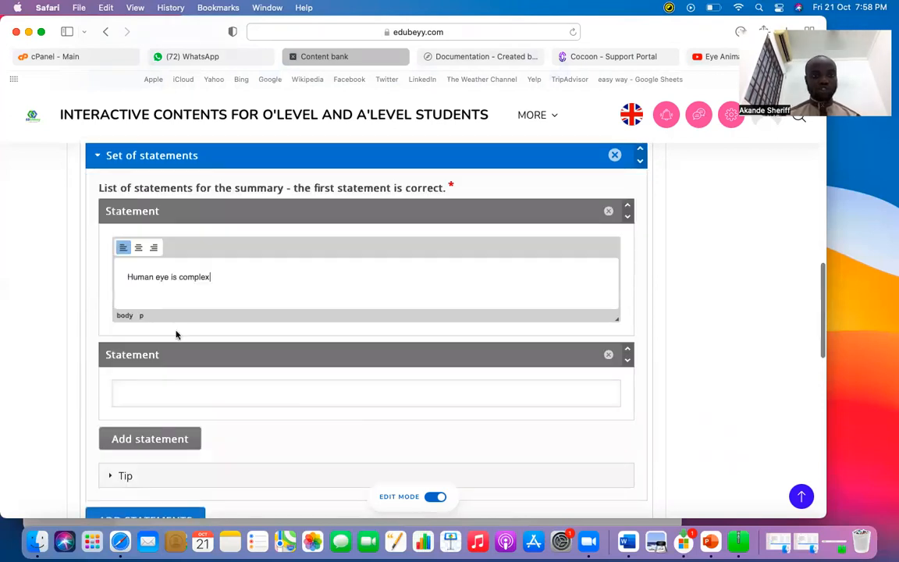
left_click(177, 390)
type("Human eye is simple")
Step: Collapse the second set of statements and finish the Summary interaction
scroll(245, 388, "down", 2)
scroll(86, 232, "up", 3)
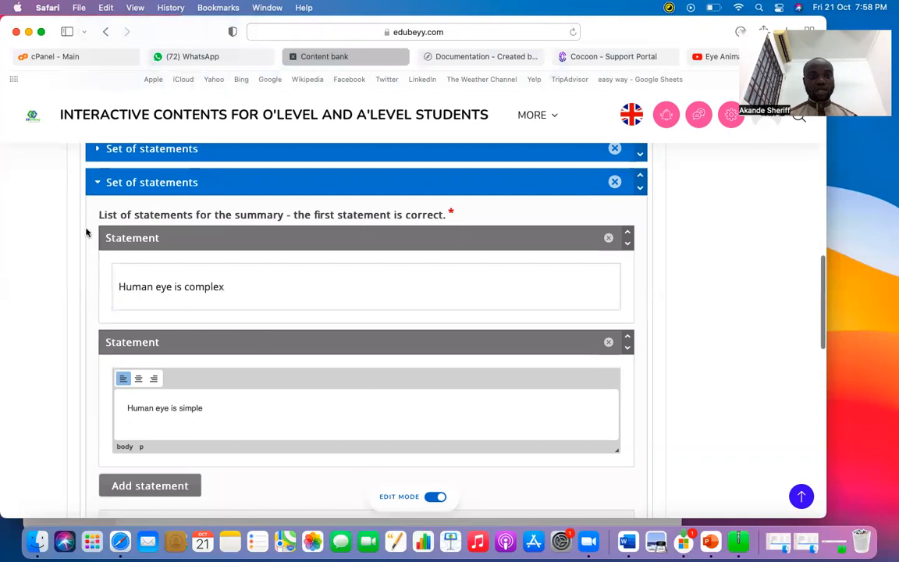
left_click(96, 182)
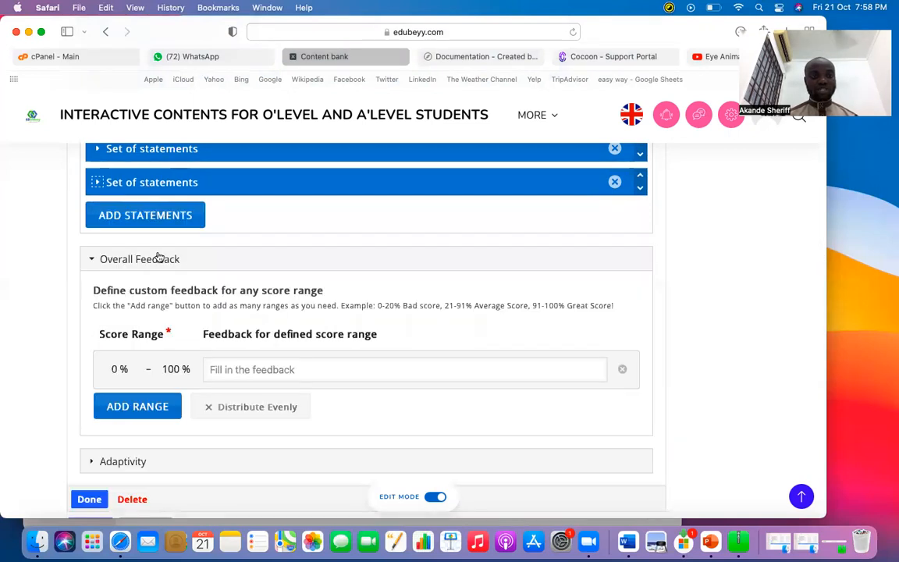
left_click(89, 499)
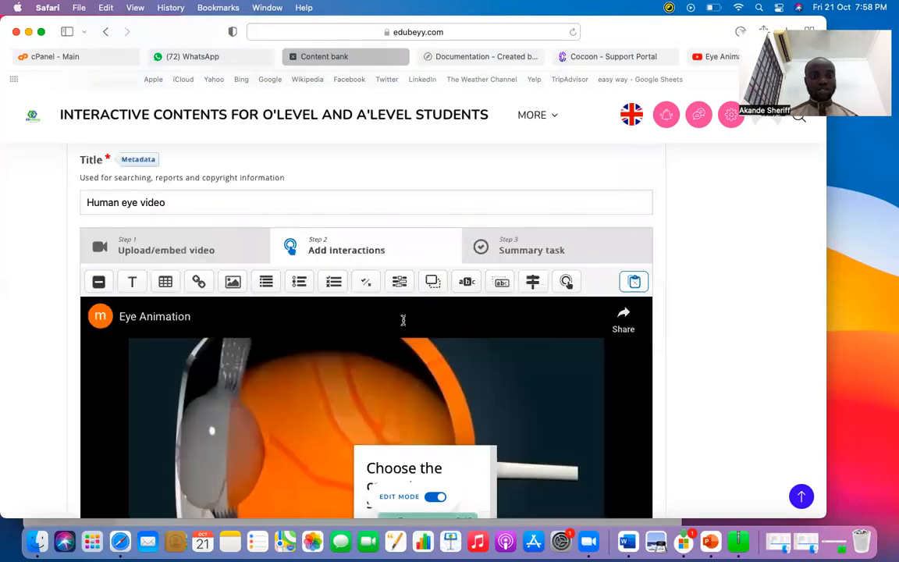
Step: Move the statements box left on the video, then widen it and stretch it down to cover most of the picture
scroll(404, 320, "down", 4)
left_click(398, 292)
left_click_drag(398, 292, 279, 292)
left_click_drag(463, 319, 555, 316)
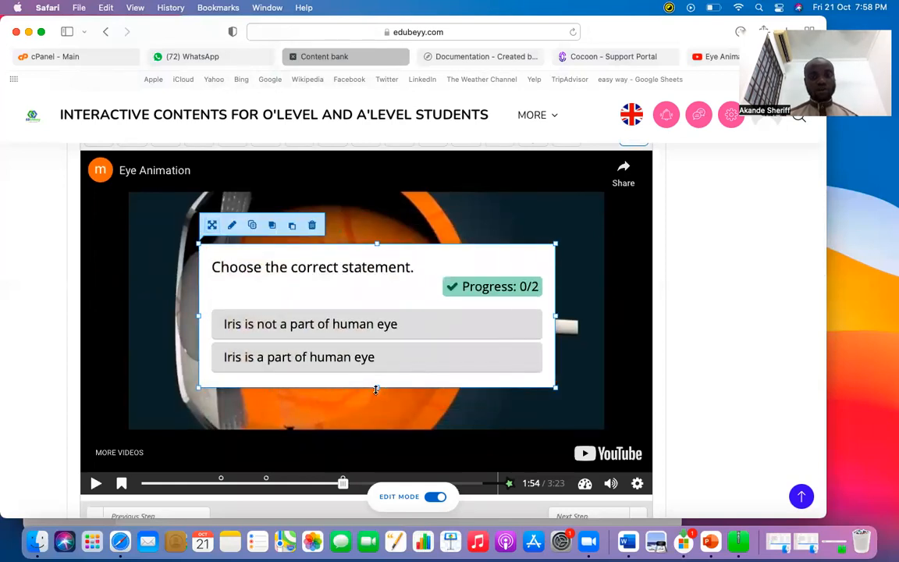
left_click_drag(376, 389, 381, 442)
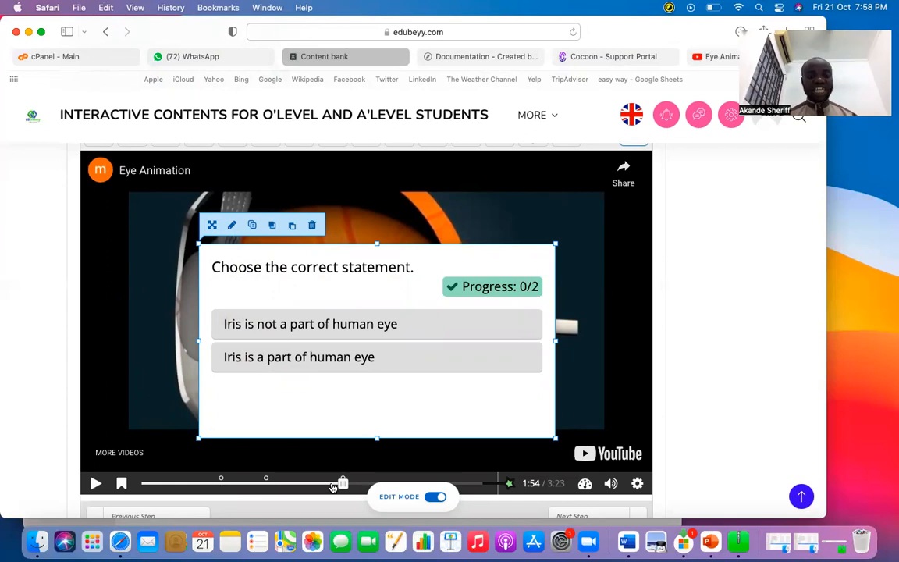
scroll(393, 380, "down", 3)
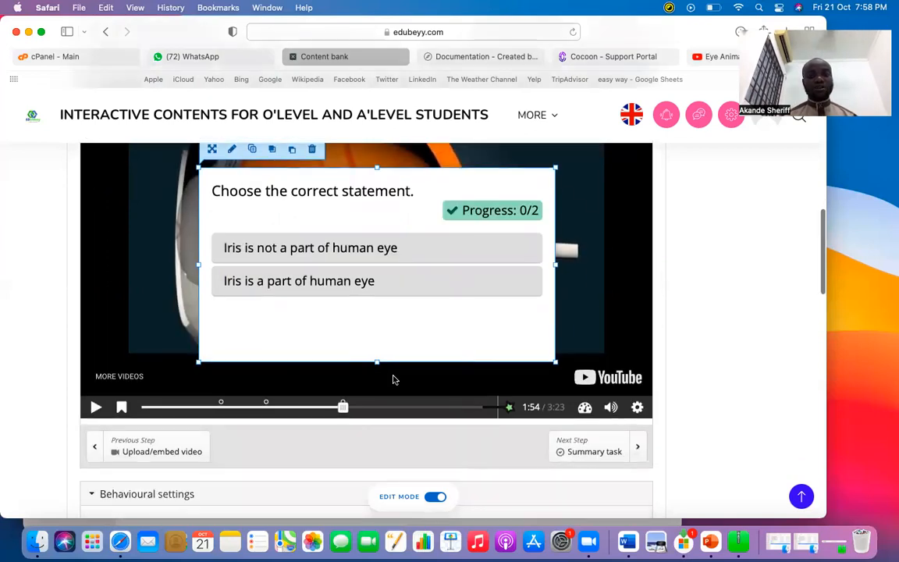
scroll(394, 380, "up", 5)
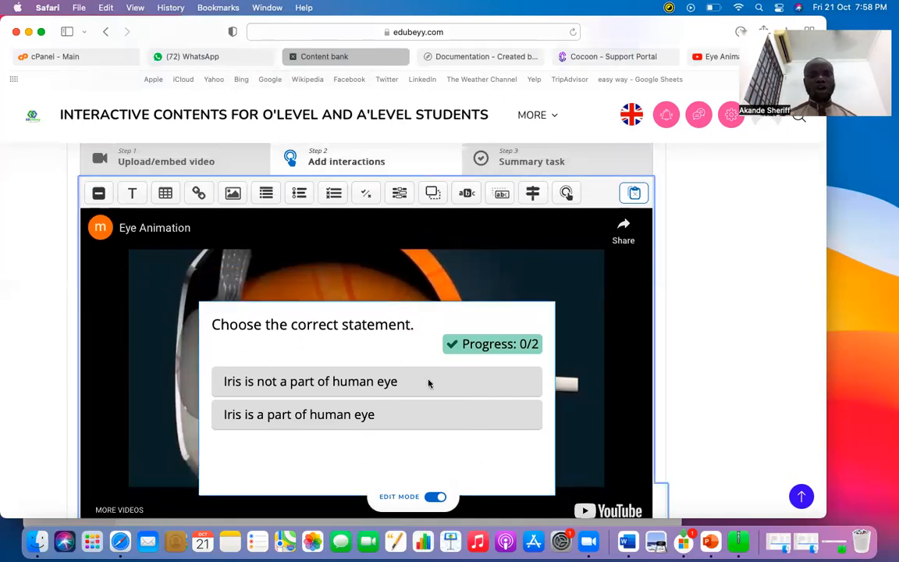
scroll(453, 332, "down", 1)
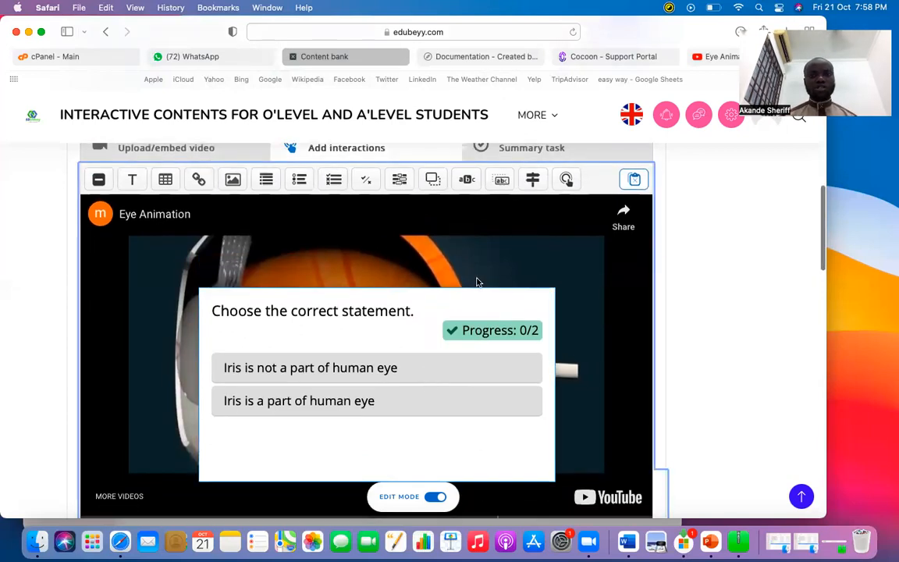
Step: Switch to YouTube, search for "demand and supply for kids", and open the video "Demand and Supply Concept for Kids" with playback paused
left_click(719, 58)
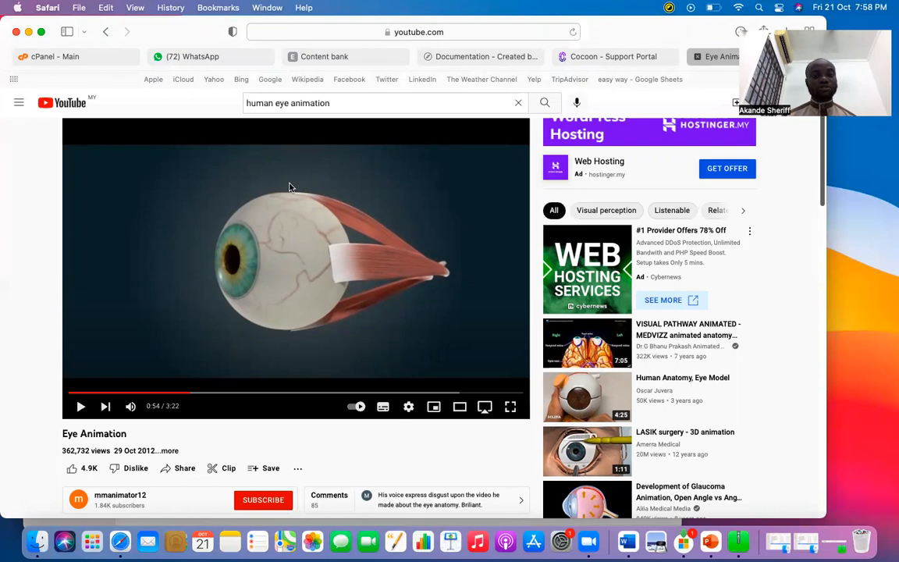
left_click(305, 103)
double_click(304, 104)
left_click(305, 104)
triple_click(305, 104)
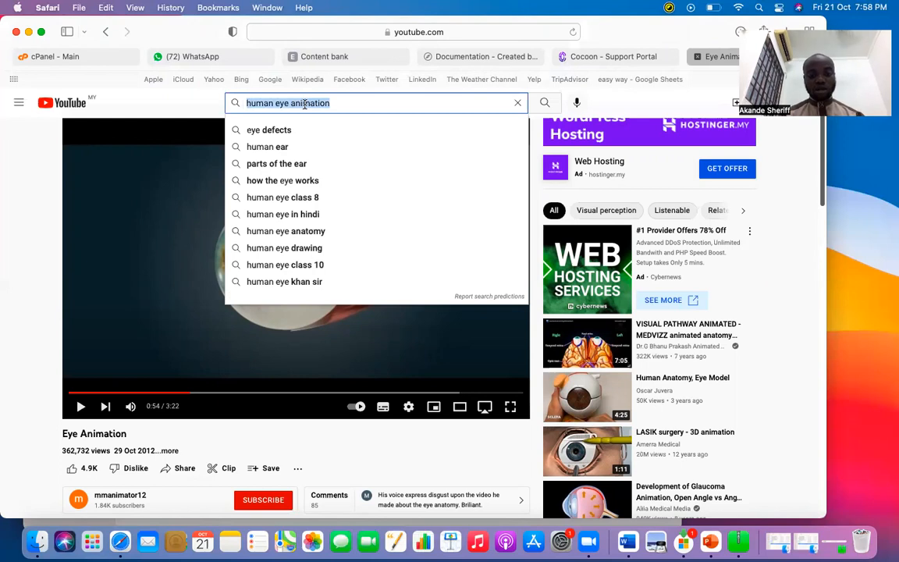
type("demand an")
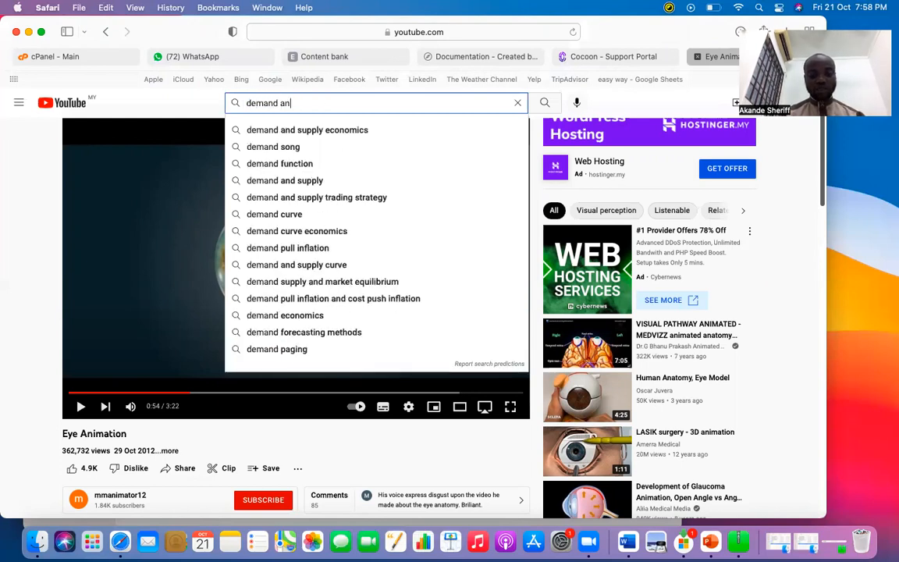
type("d sup")
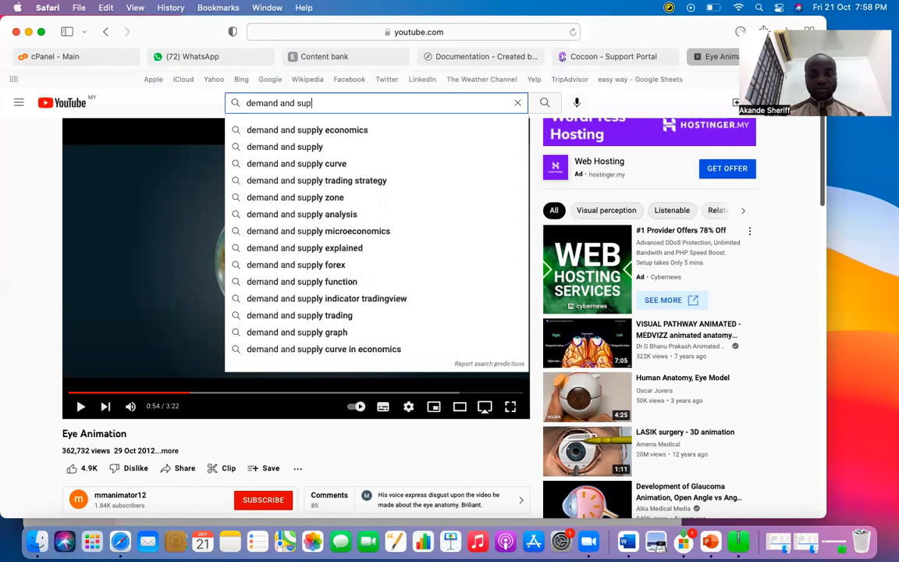
type("ply for kids")
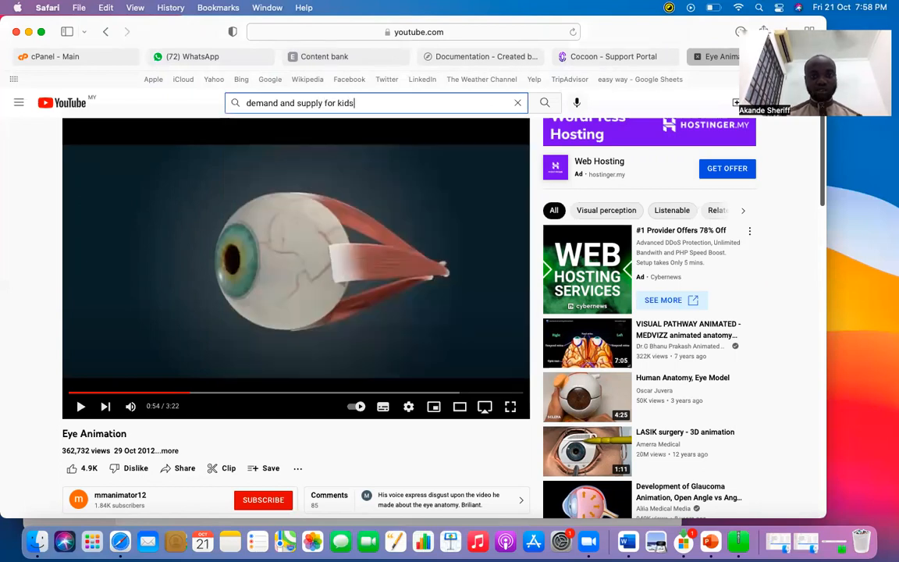
key("Return")
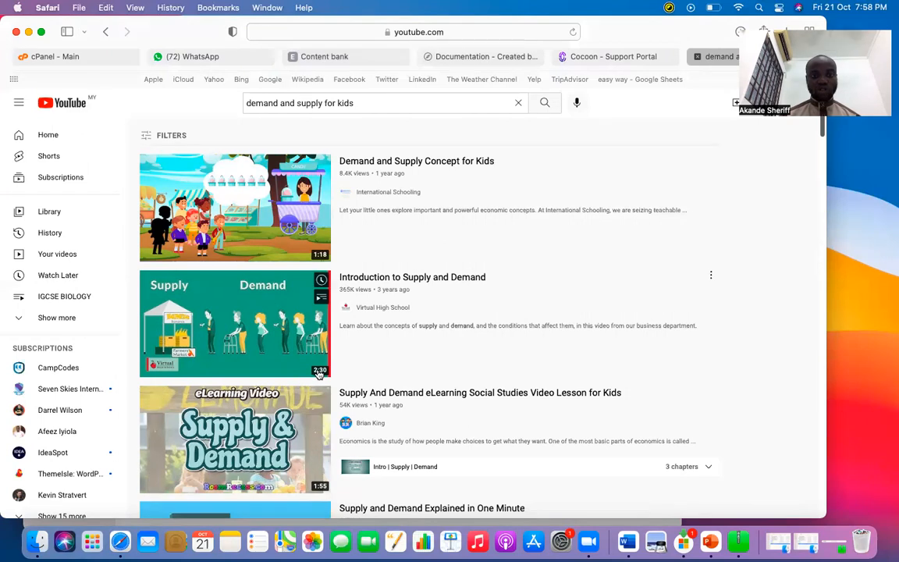
left_click(245, 214)
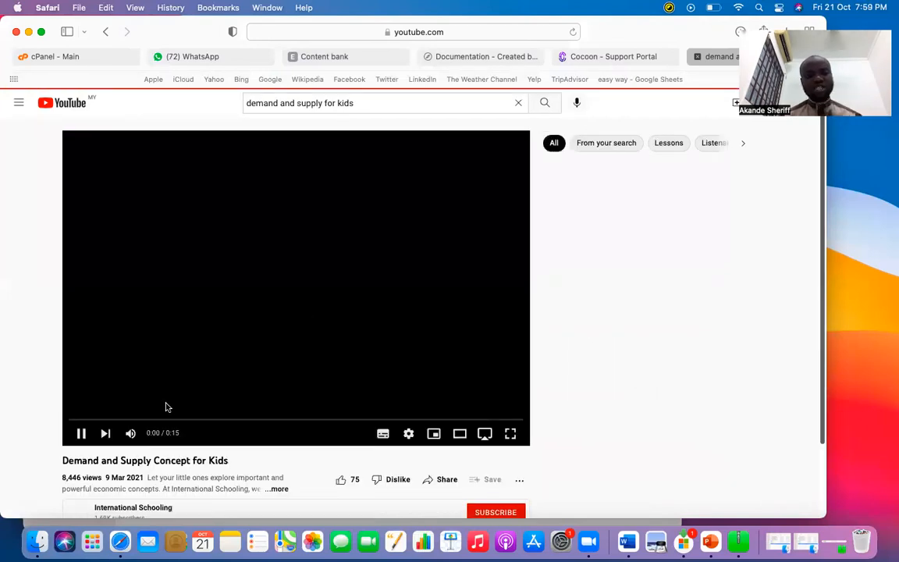
left_click(82, 435)
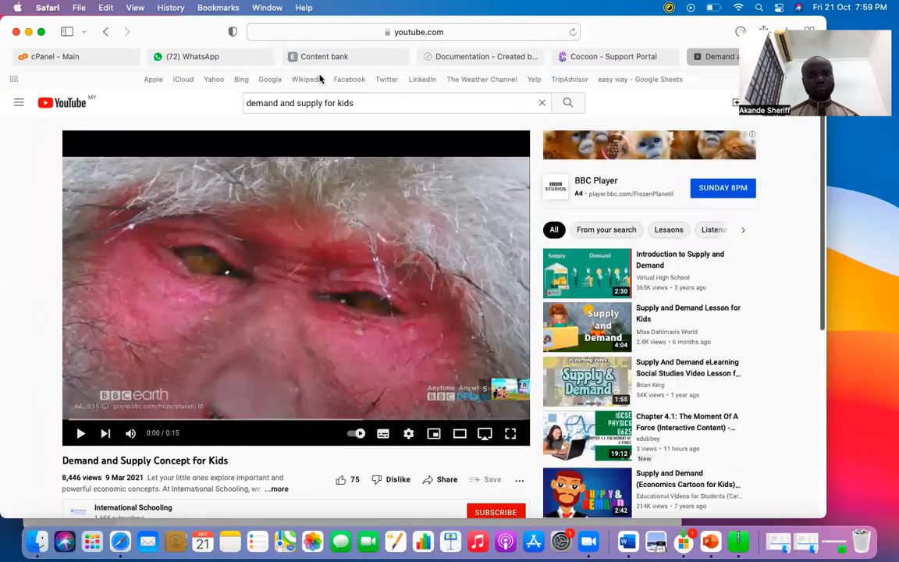
Step: Return to the content bank editor and finish editing the interactive video to get back to its slide
left_click(344, 57)
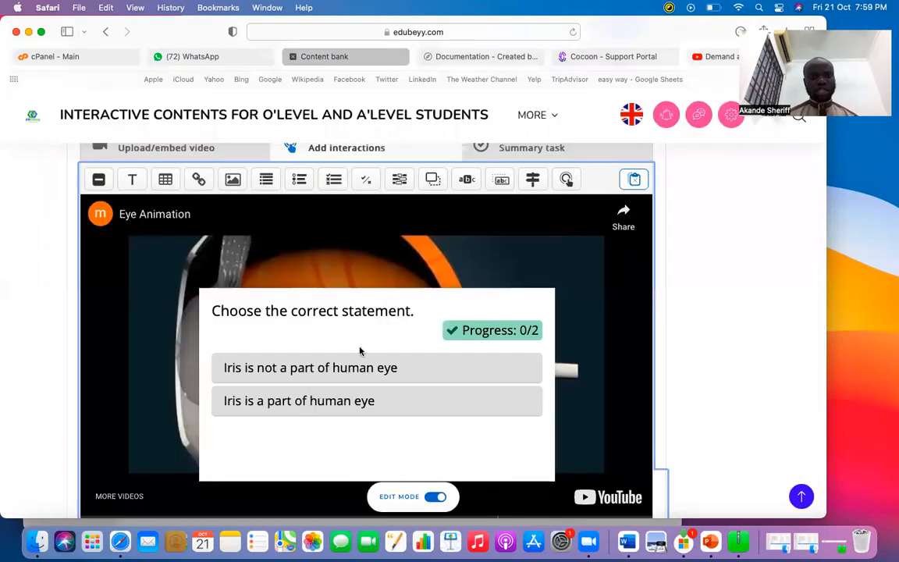
scroll(155, 428, "down", 2)
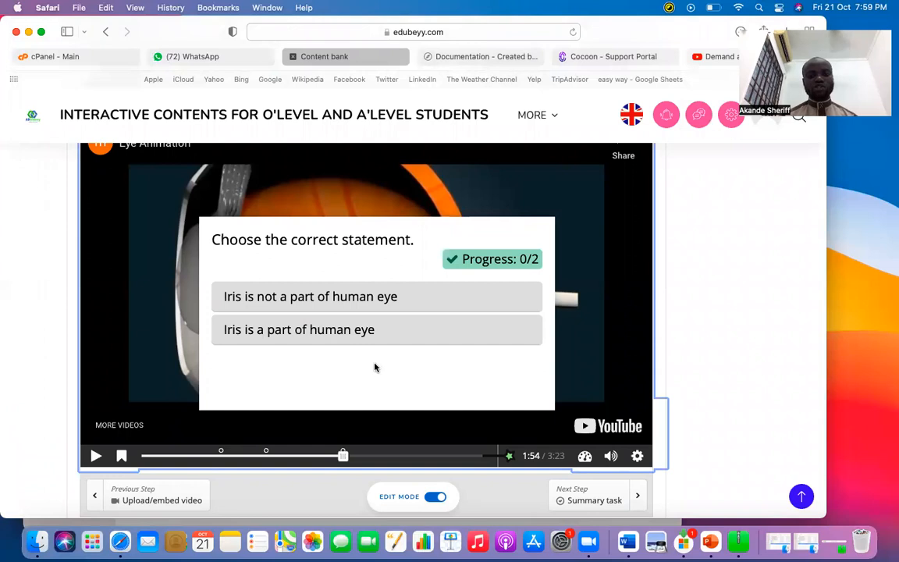
scroll(374, 367, "down", 3)
scroll(374, 367, "down", 5)
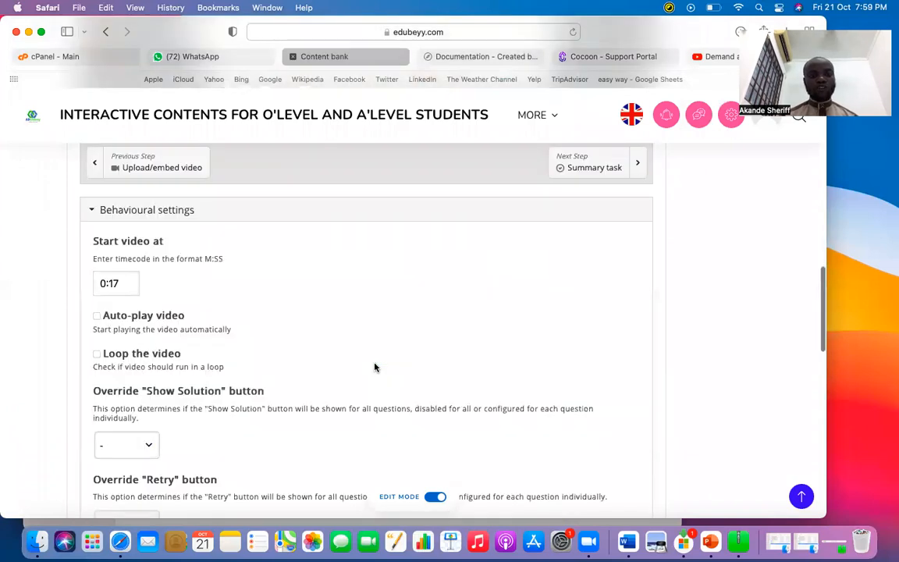
scroll(375, 367, "down", 6)
scroll(375, 367, "down", 6)
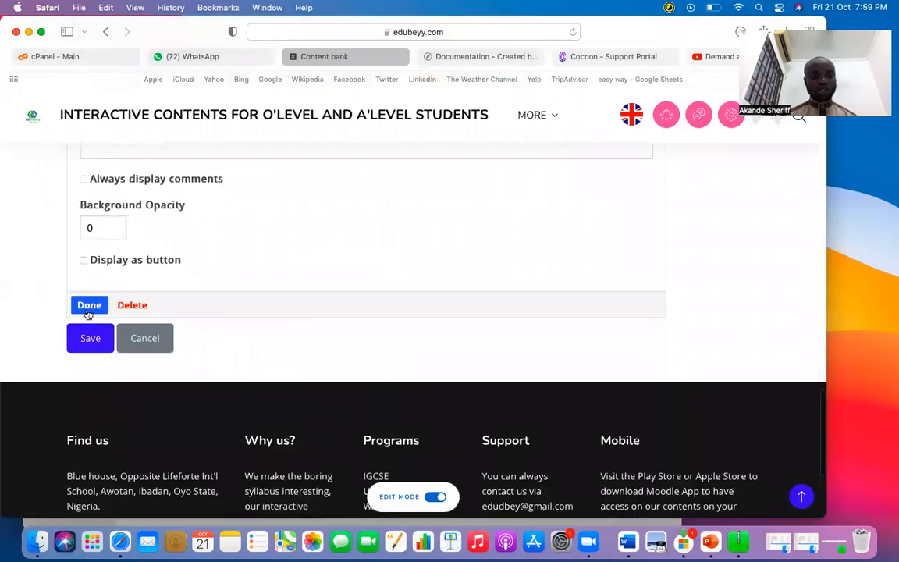
scroll(422, 367, "up", 15)
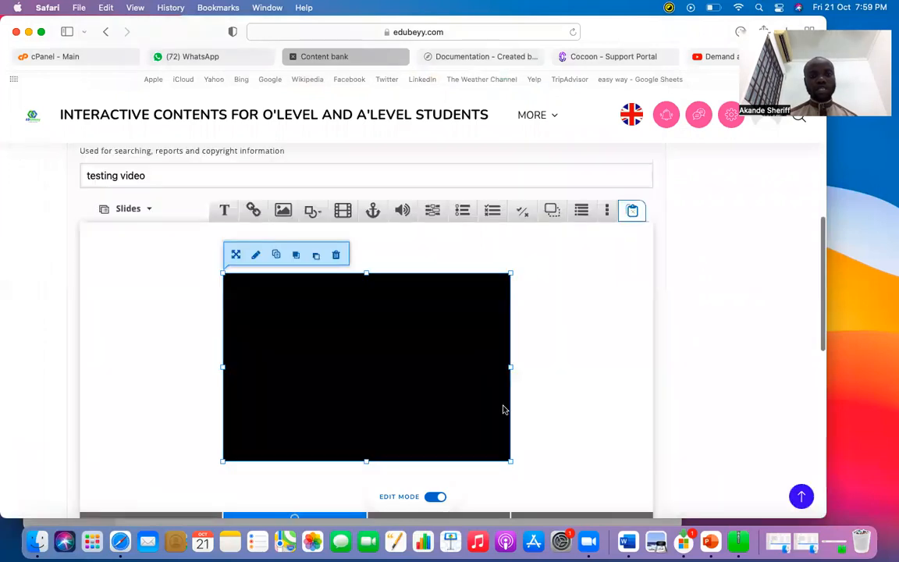
Step: Move the Eye Animation video to the upper-left corner of slide 2, at about position 20, 10, and deselect it
scroll(504, 410, "down", 2)
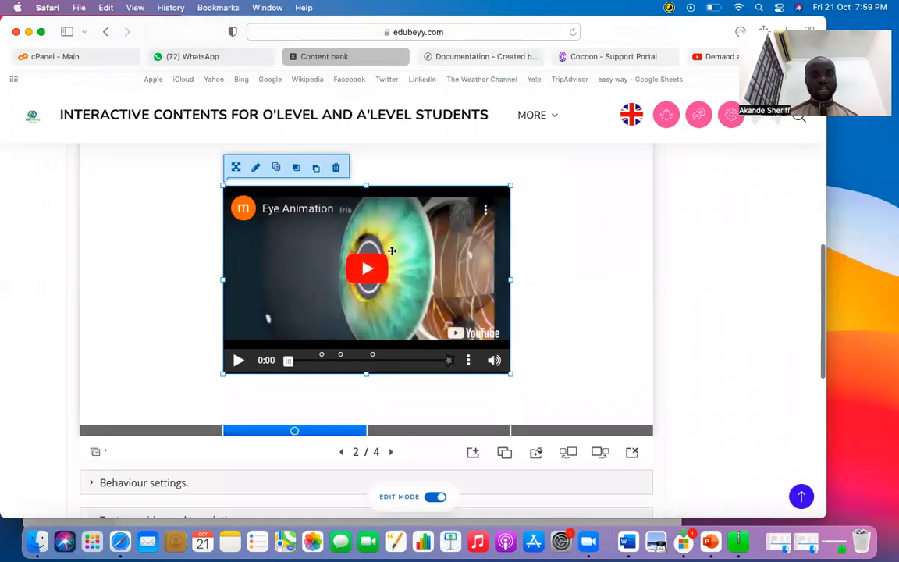
left_click_drag(392, 251, 302, 217)
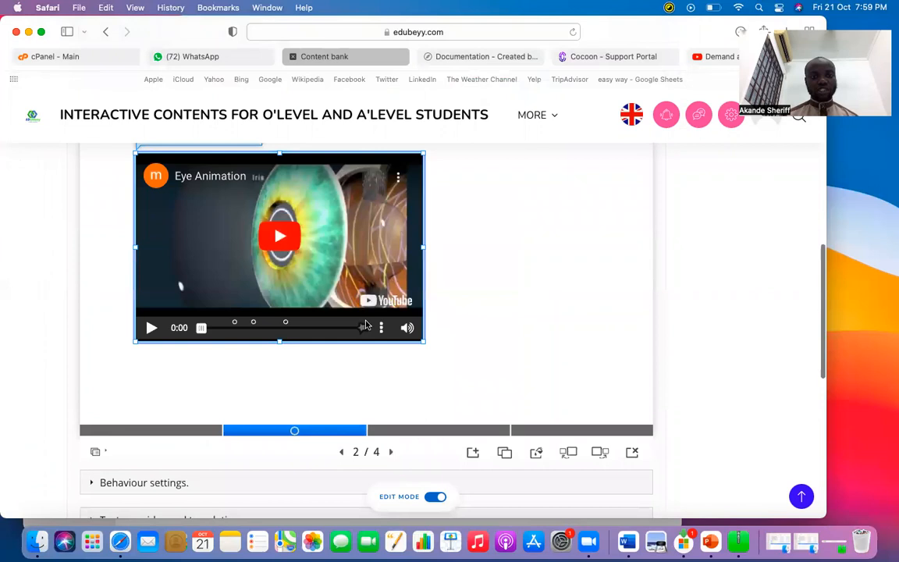
scroll(366, 326, "up", 2)
left_click_drag(367, 325, 320, 314)
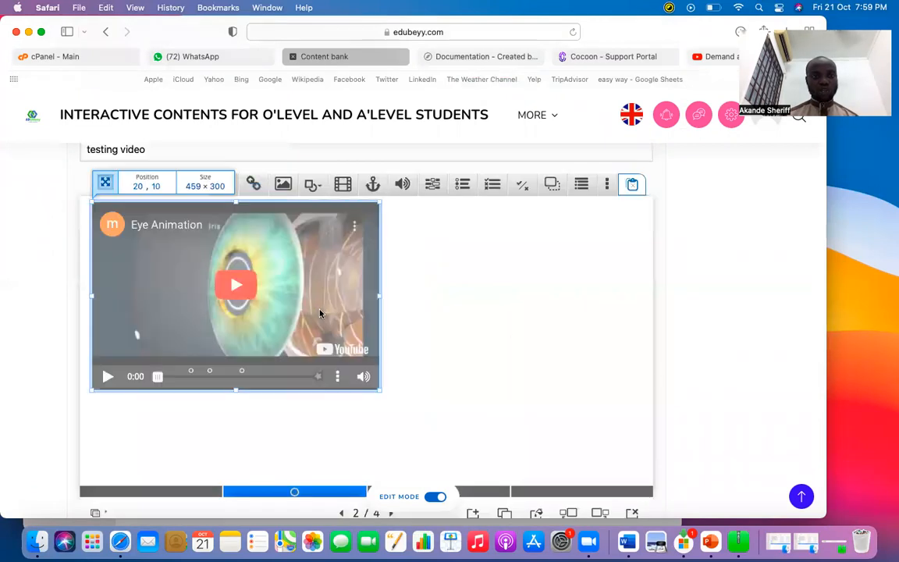
left_click(496, 308)
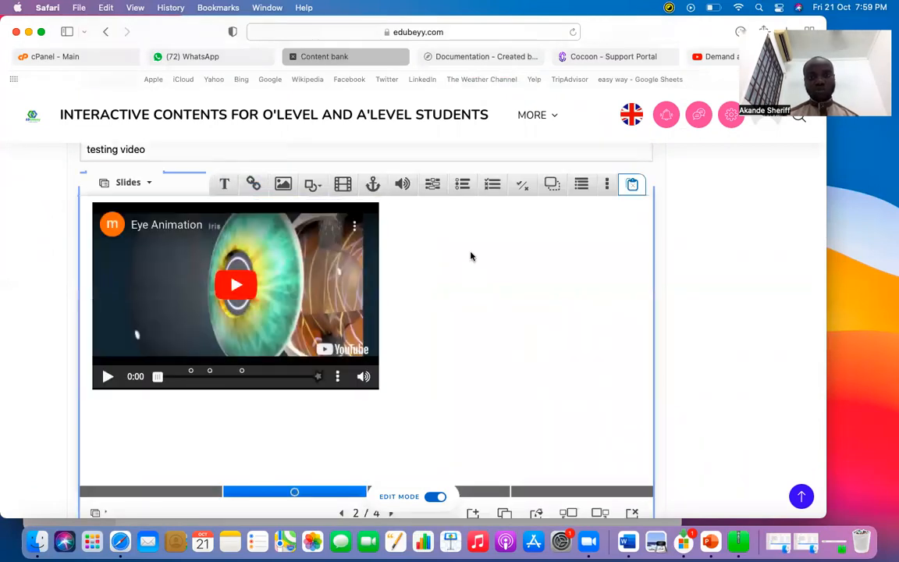
Step: Add a text element to slide 2 reading "Try to watch this video and answer the questions within the video"
left_click(224, 183)
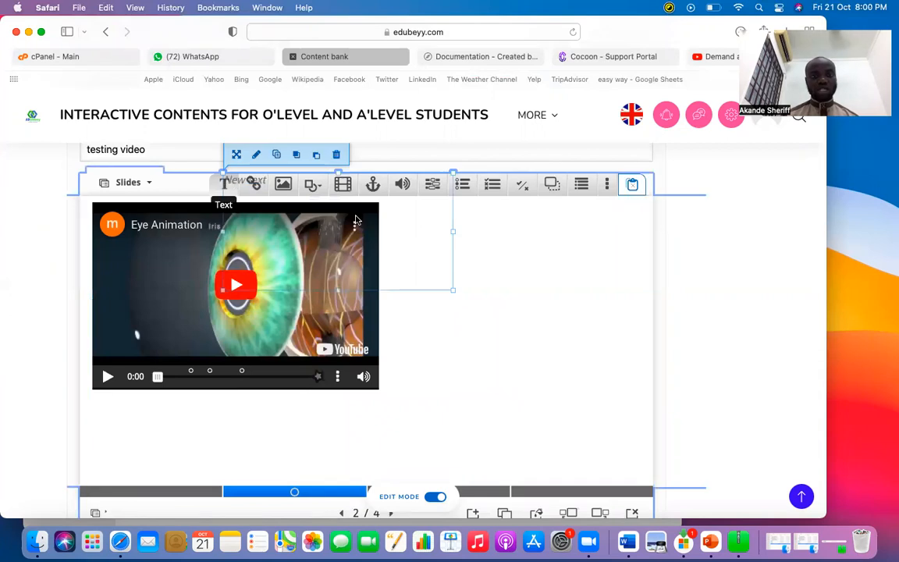
scroll(290, 191, "up", 2)
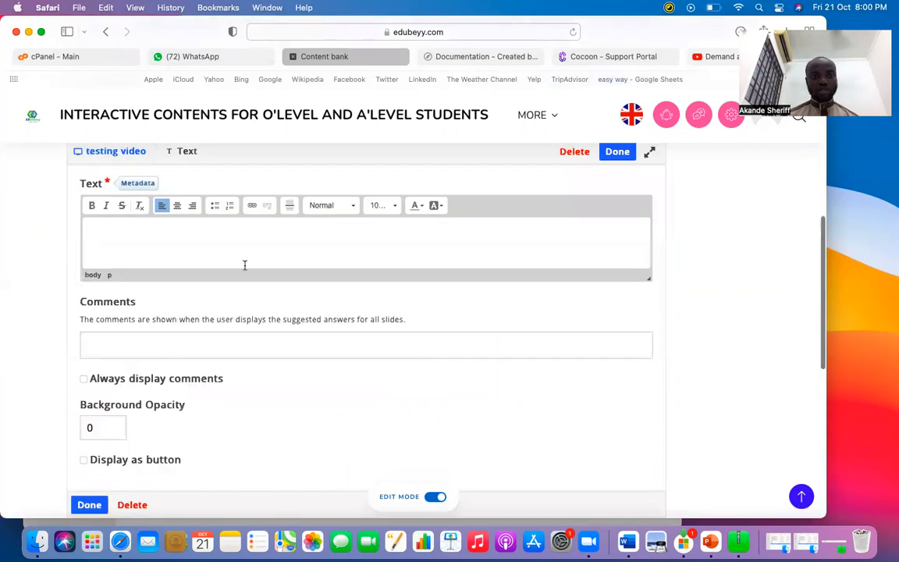
left_click(245, 265)
type("Try to watch this video and answer the questions wih")
key("BackSpace")
type("thin ")
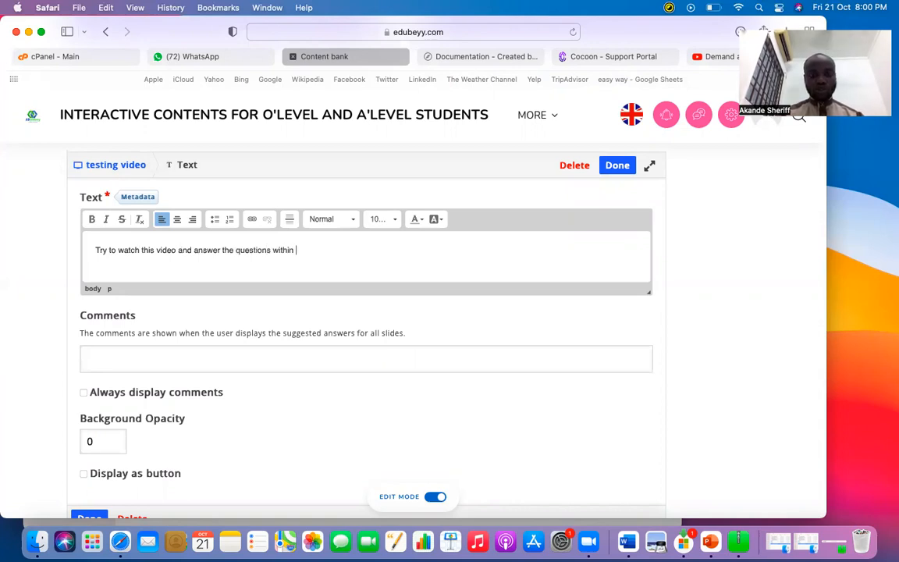
type("the video")
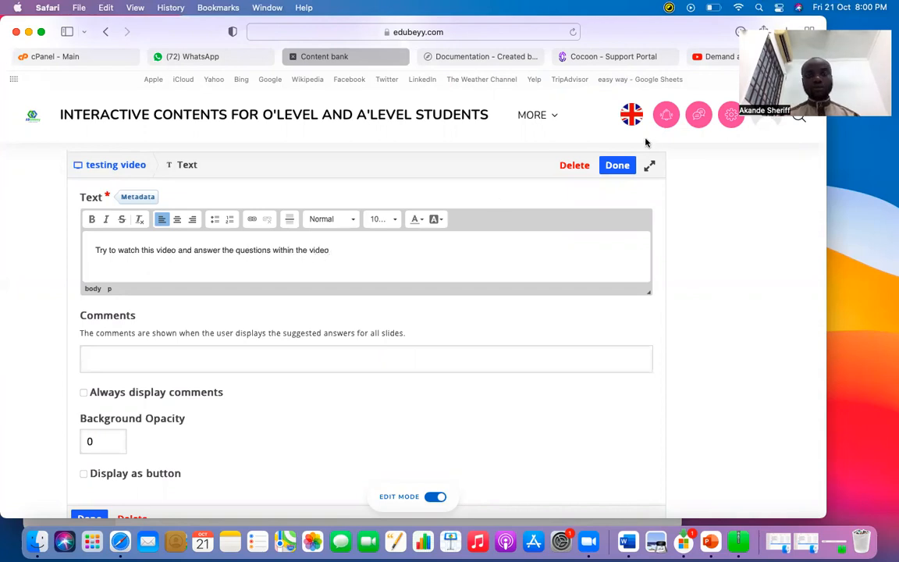
left_click(617, 165)
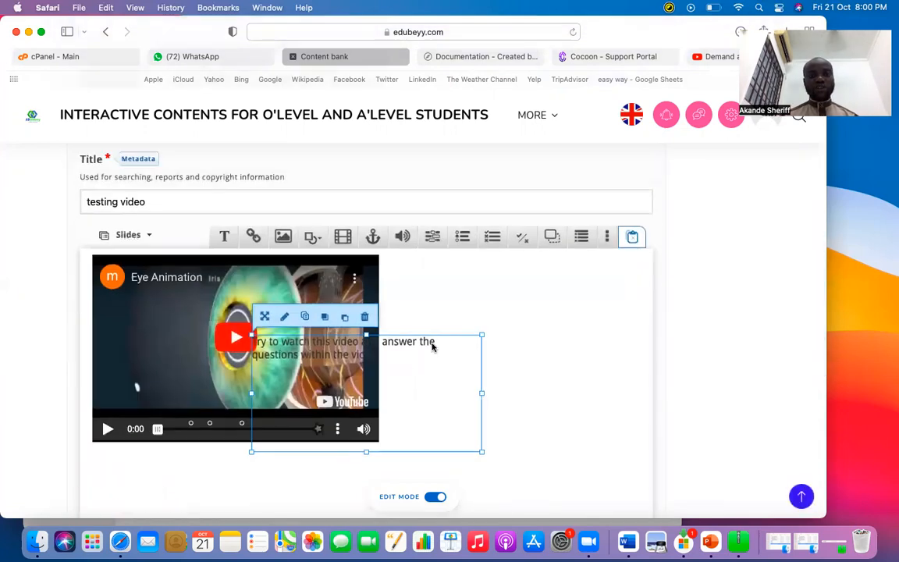
Step: Place the instruction text box to the right of the video on slide 2 and deselect it
mouse_move(582, 305)
left_mouse_down()
mouse_move(596, 302)
mouse_move(584, 305)
left_mouse_up()
scroll(538, 353, "down", 3)
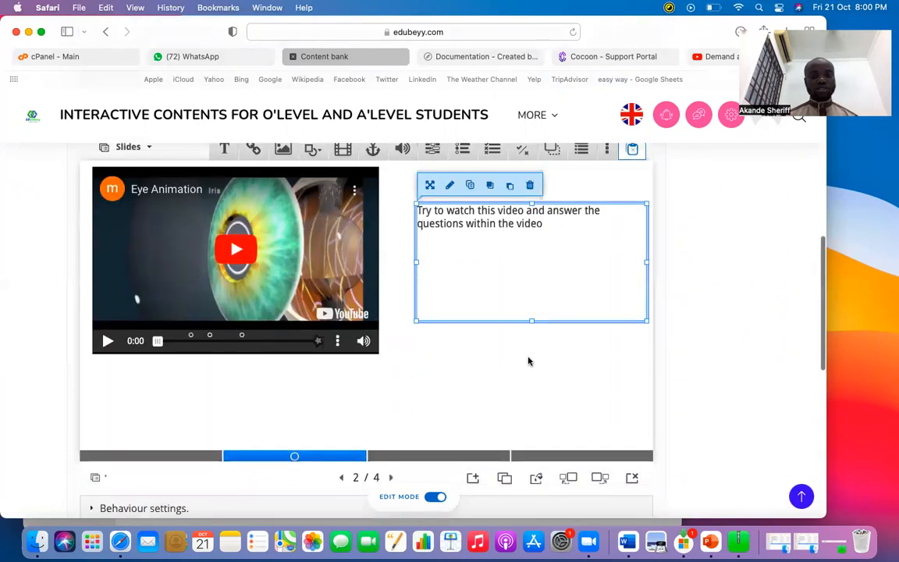
left_click(499, 367)
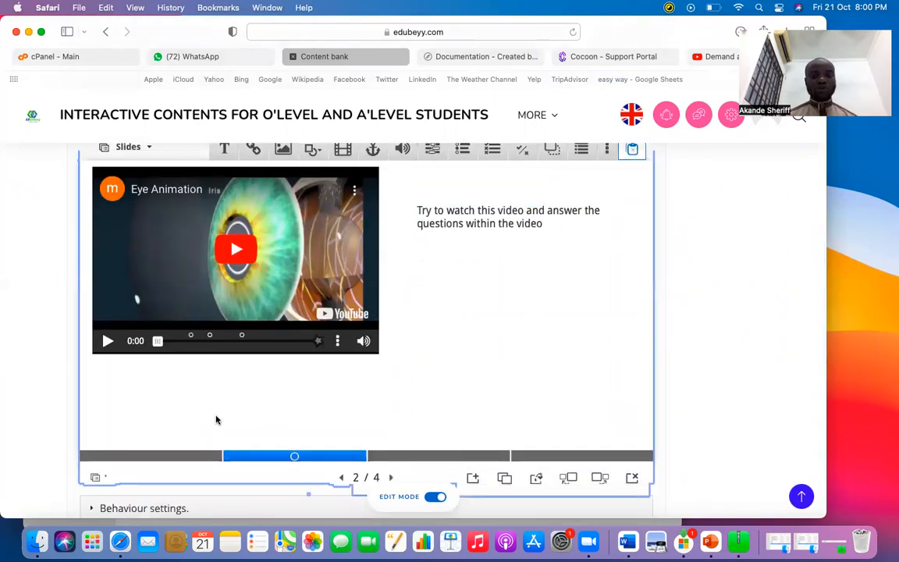
Step: Go through slides 1 to 4 of the course presentation and save it
left_click(166, 459)
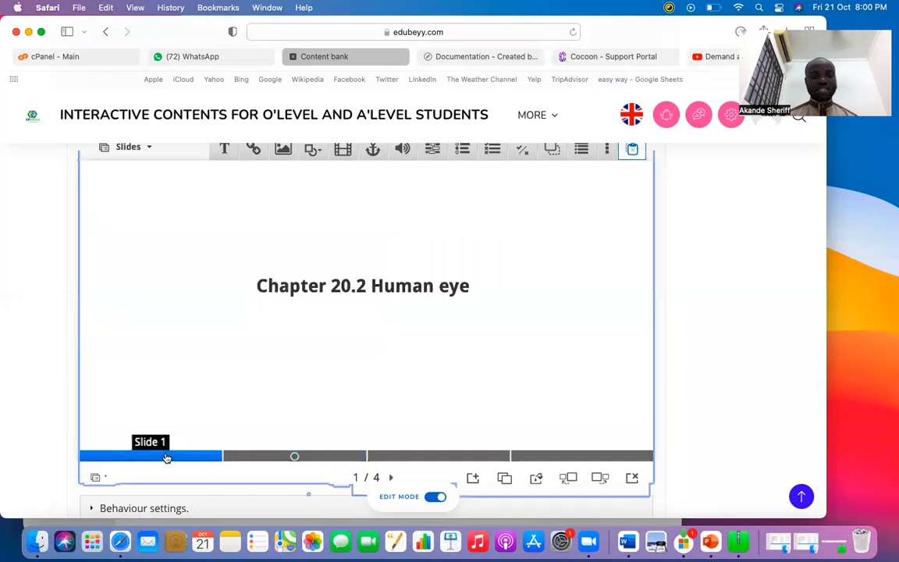
left_click(269, 459)
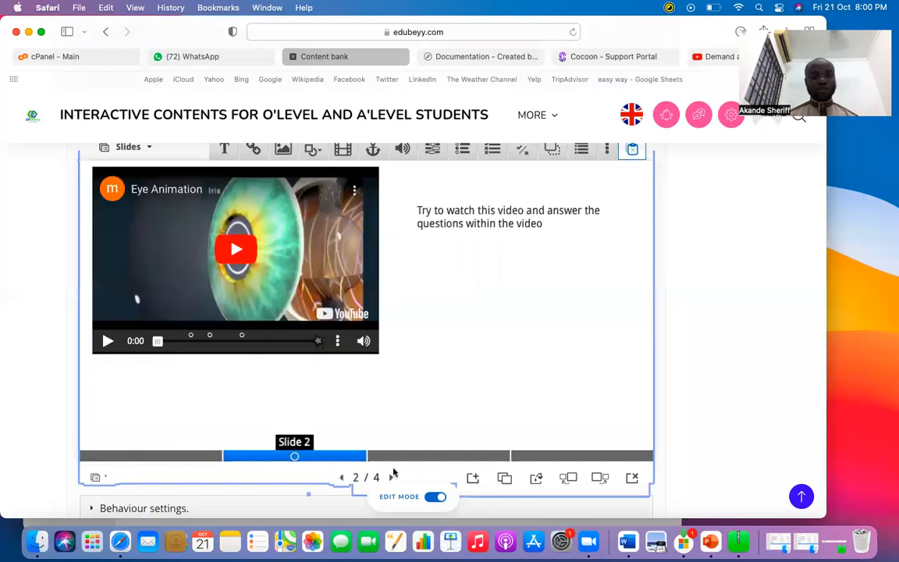
left_click(424, 462)
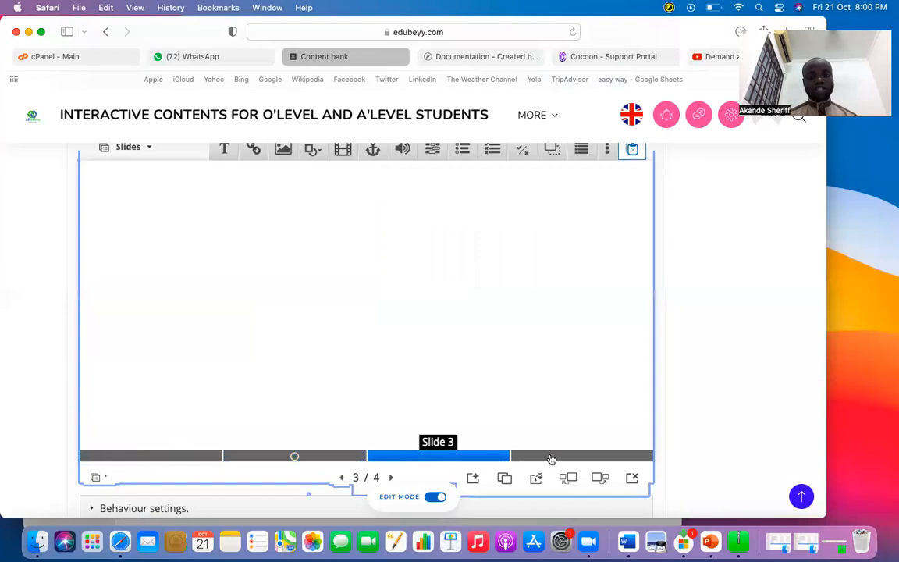
left_click(553, 458)
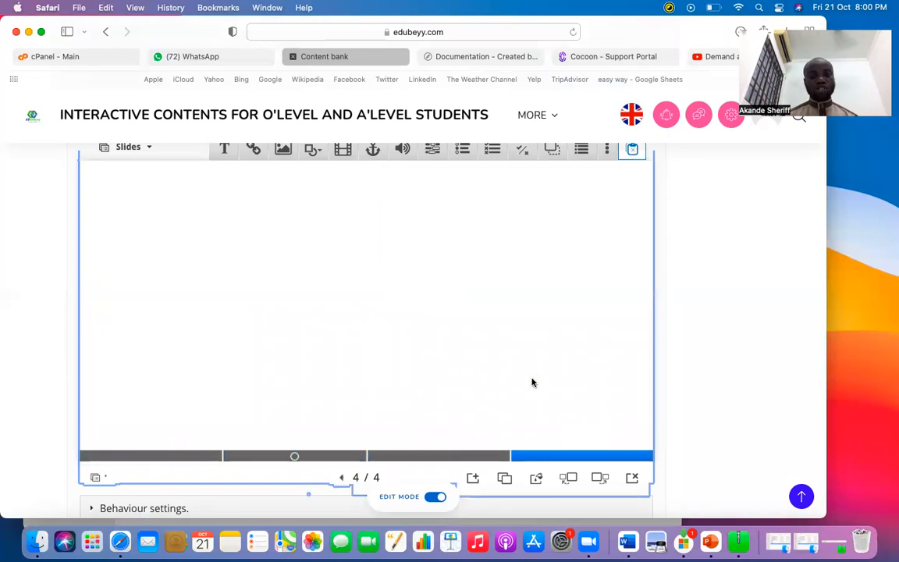
scroll(523, 380, "down", 3)
left_click(89, 410)
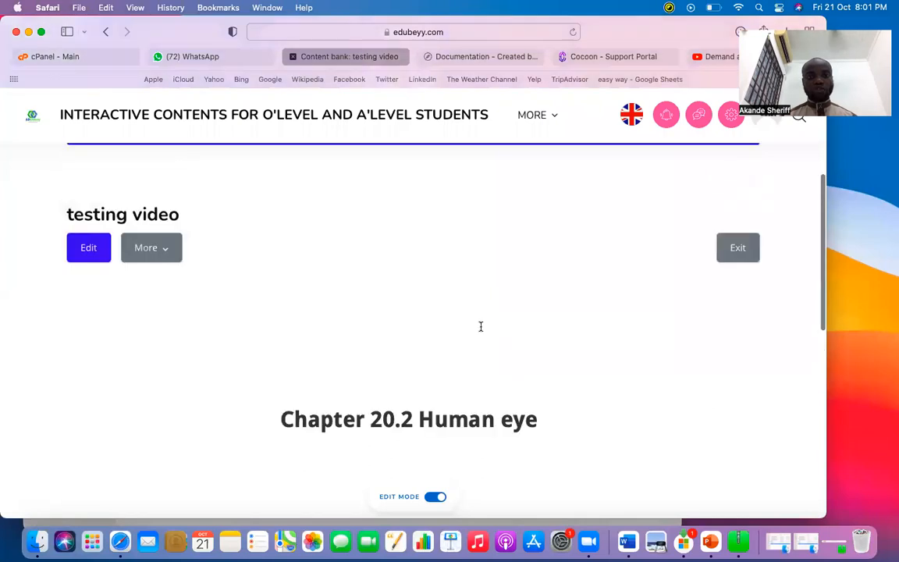
Step: Show the saved presentation in full screen and go to slide 2 with the interactive video
scroll(480, 326, "down", 5)
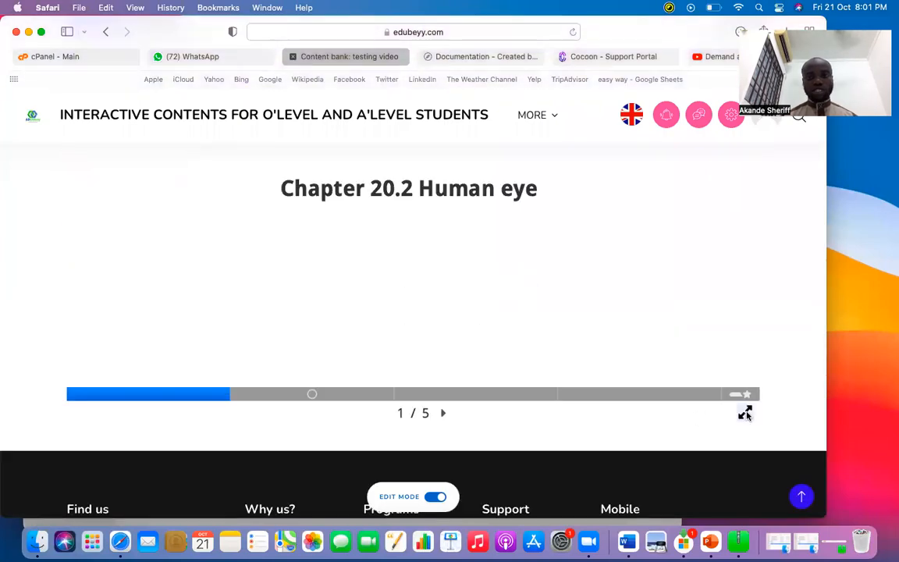
left_click(746, 414)
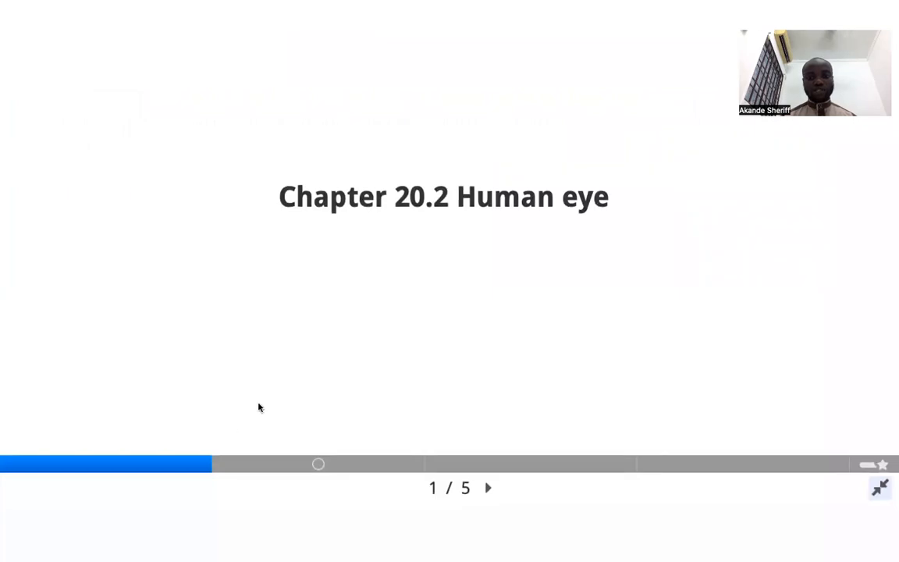
left_click(348, 469)
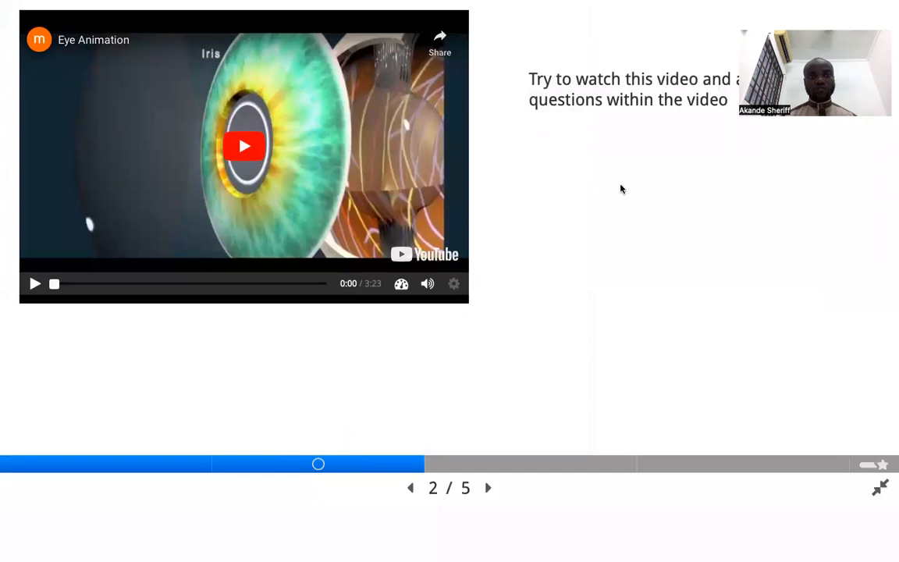
Step: Play the video to the question "Human eye is like animal's eye", answer False, check the answer and continue playback
left_click(244, 148)
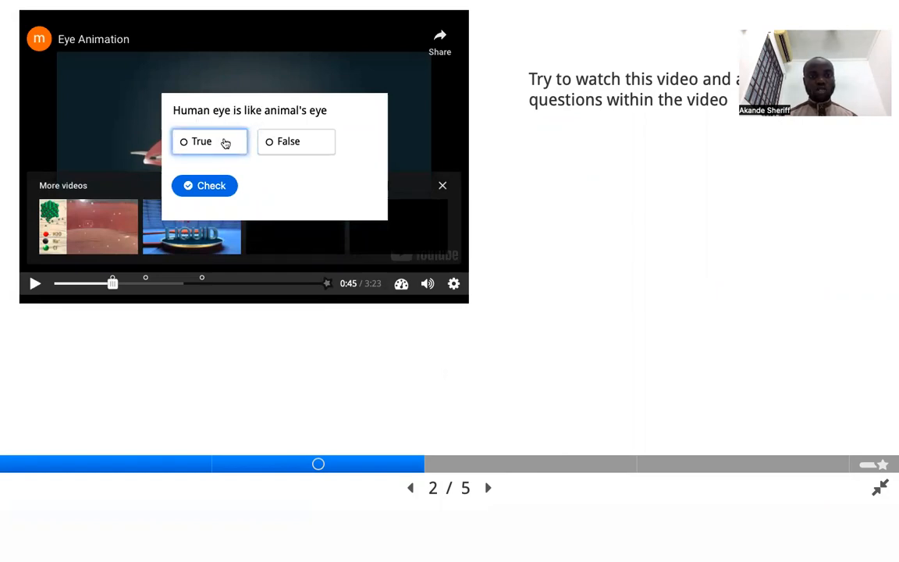
left_click(297, 143)
left_click(209, 189)
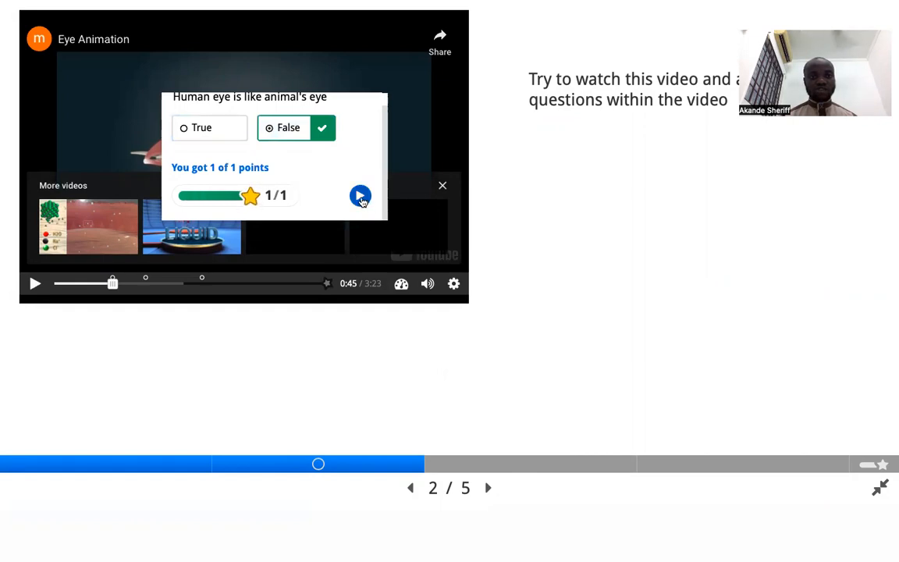
left_click(360, 197)
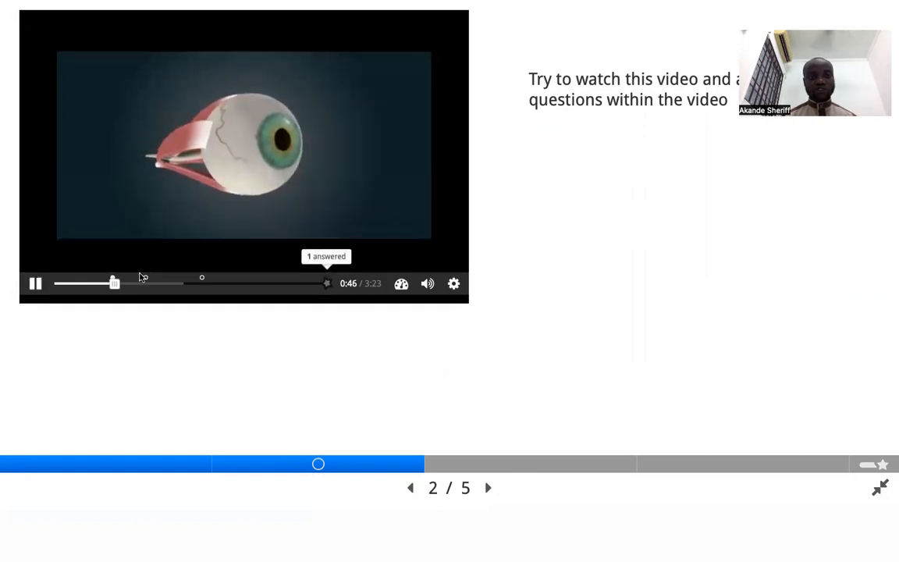
Step: Skip the video ahead to the question "Which of the following is a part of human eye?", answer Iris and continue playback
left_click_drag(115, 286, 137, 283)
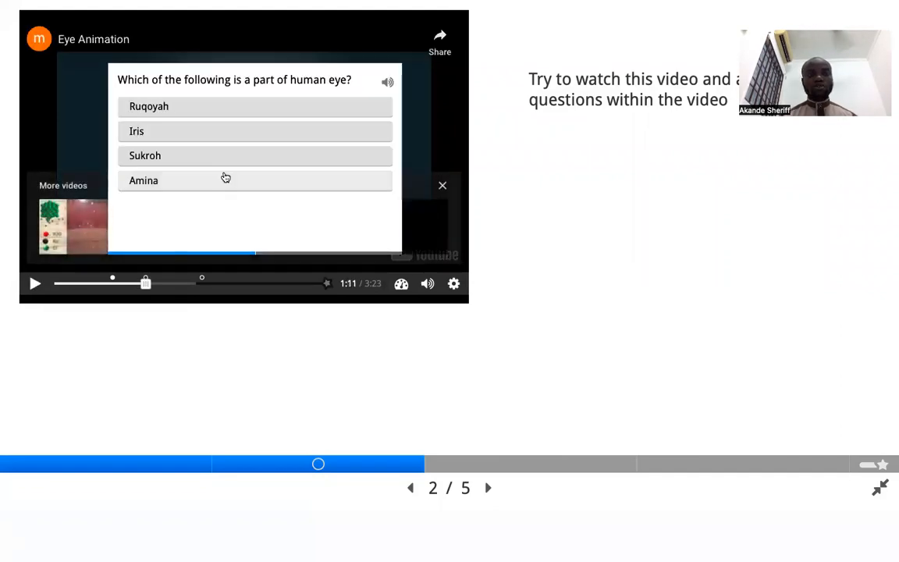
left_click(161, 135)
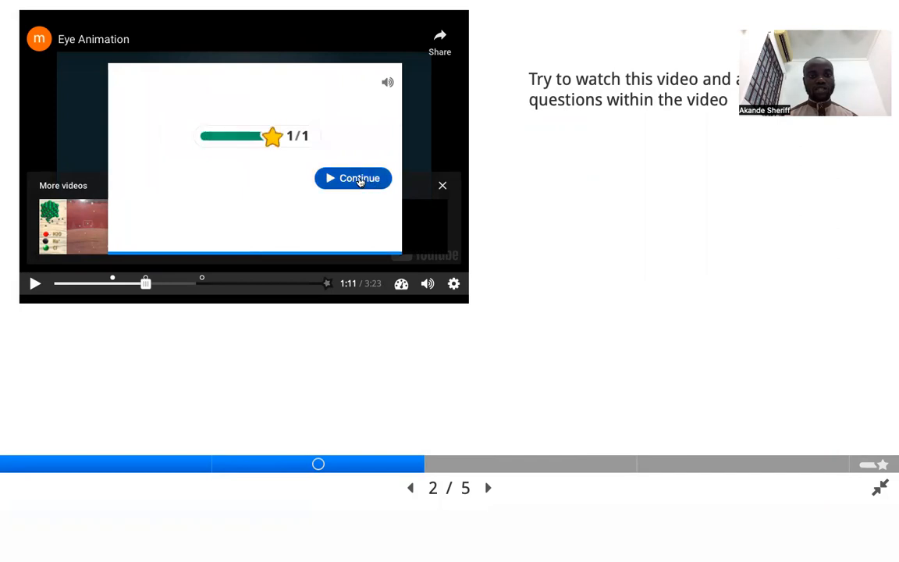
left_click(355, 181)
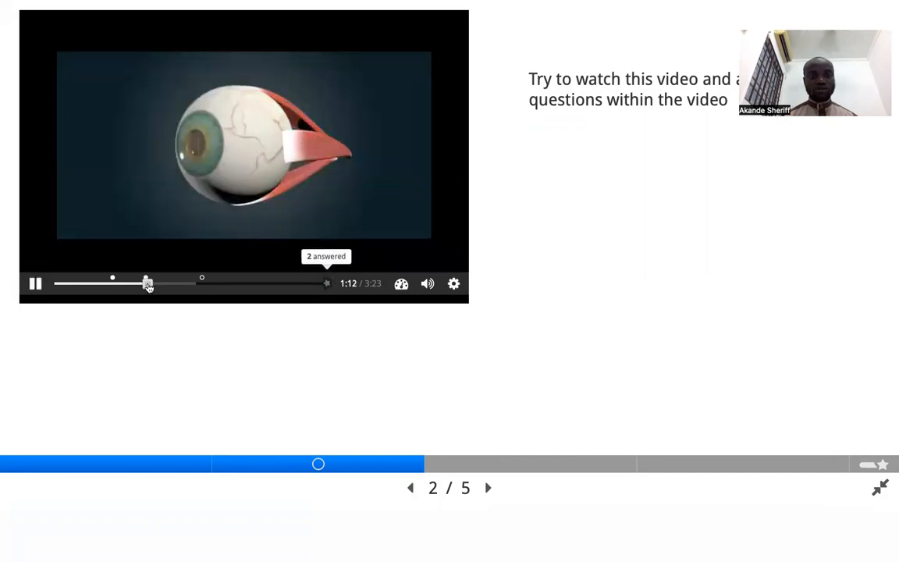
Step: Skip ahead to the statements question, choose "Iris is a part of human eye" and "Human eye is complex", continue the video and pause it
left_click_drag(155, 287, 189, 290)
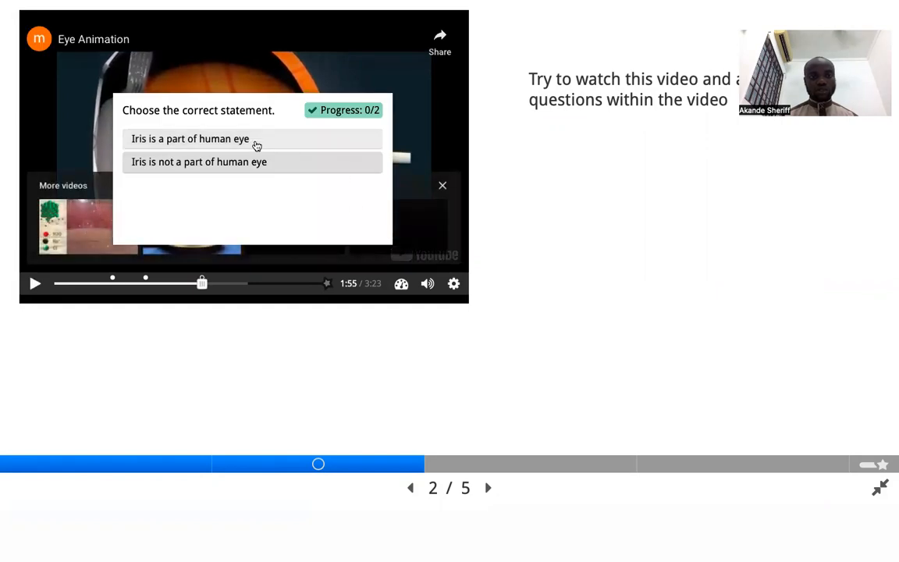
left_click(245, 144)
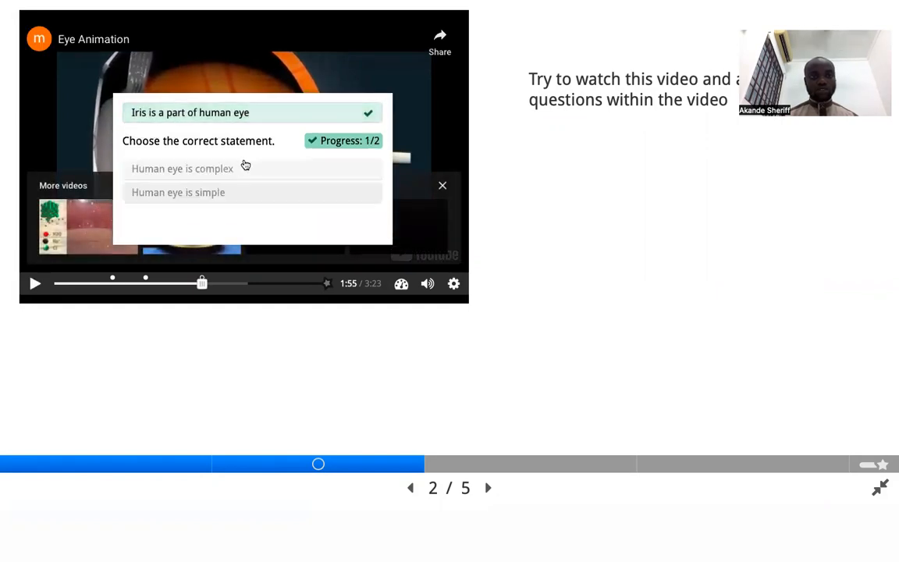
left_click(245, 170)
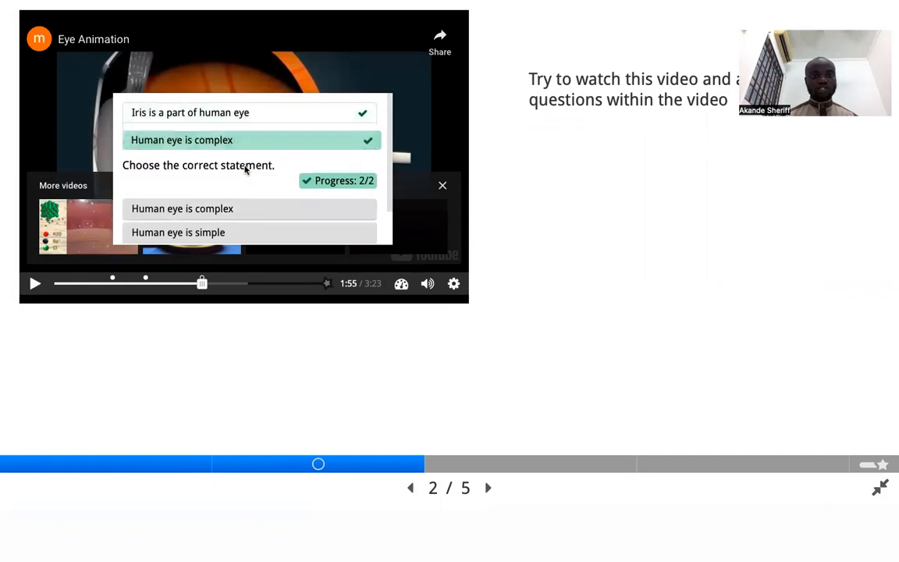
left_click(345, 192)
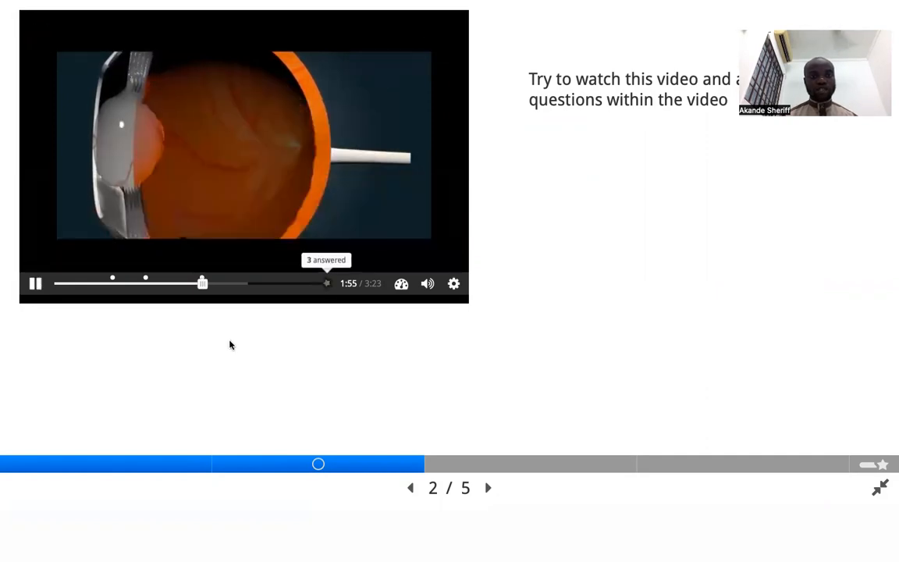
left_click(35, 286)
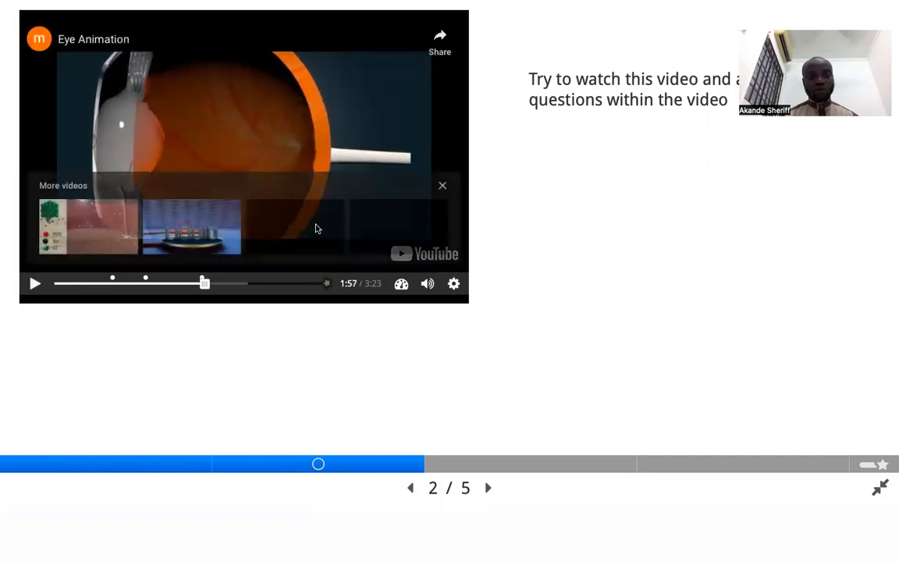
Step: View slide 3, return to slide 2 and exit full screen to look over the saved presentation page
left_click(544, 473)
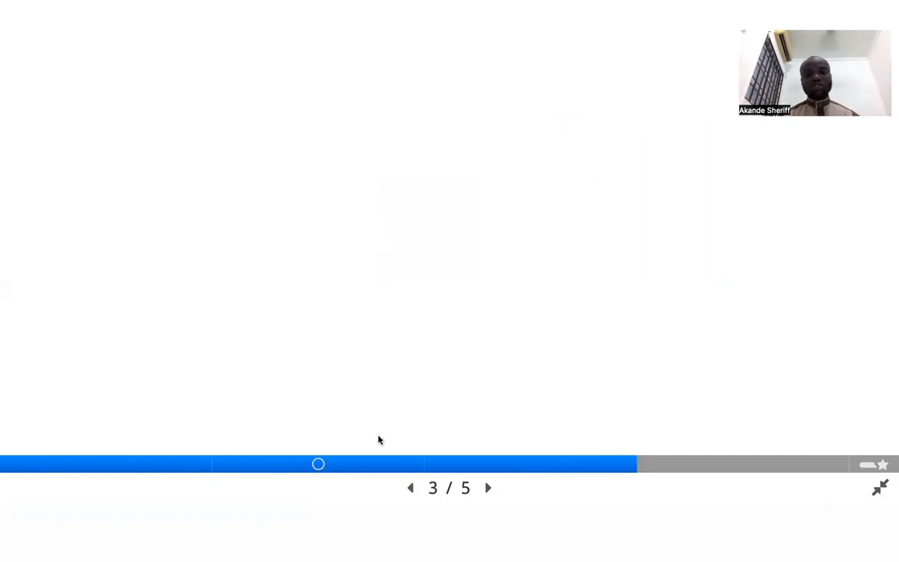
left_click(373, 473)
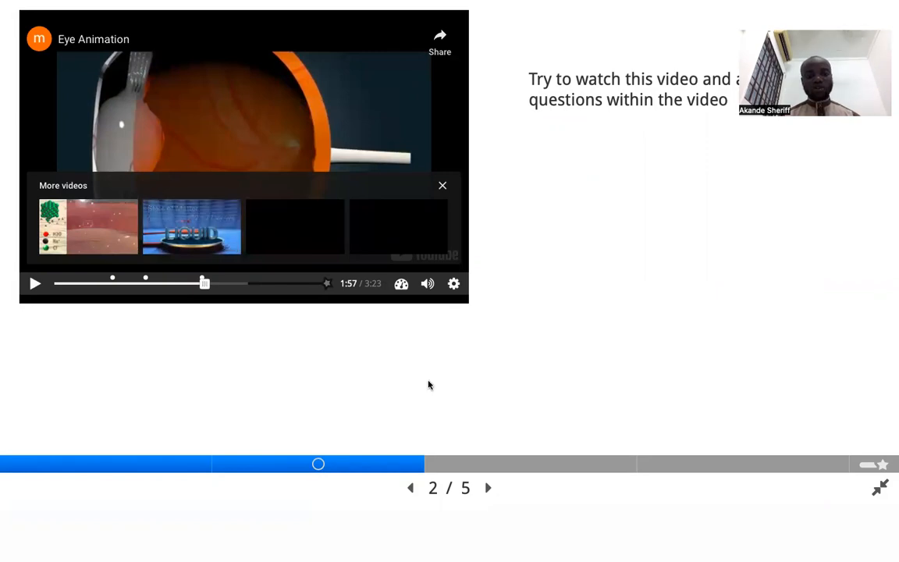
key("Escape")
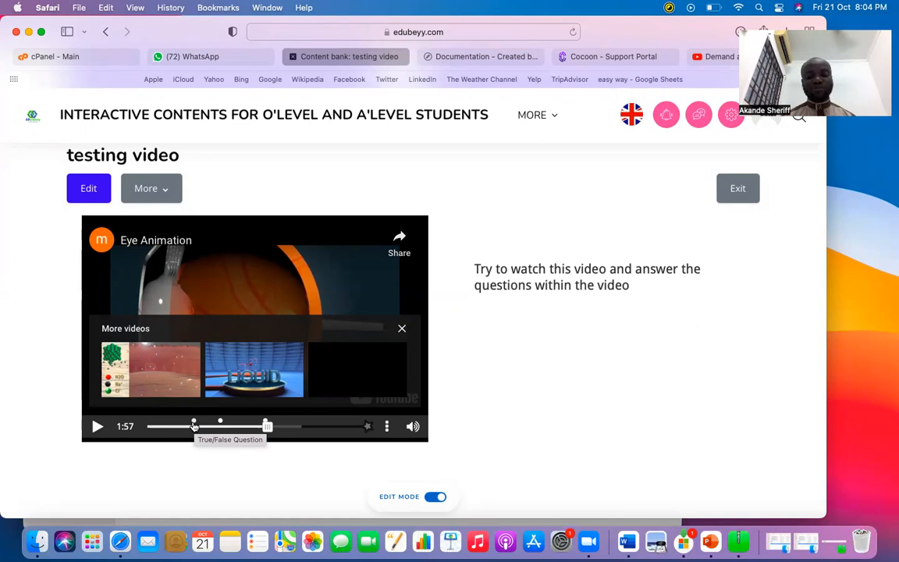
scroll(478, 385, "down", 5)
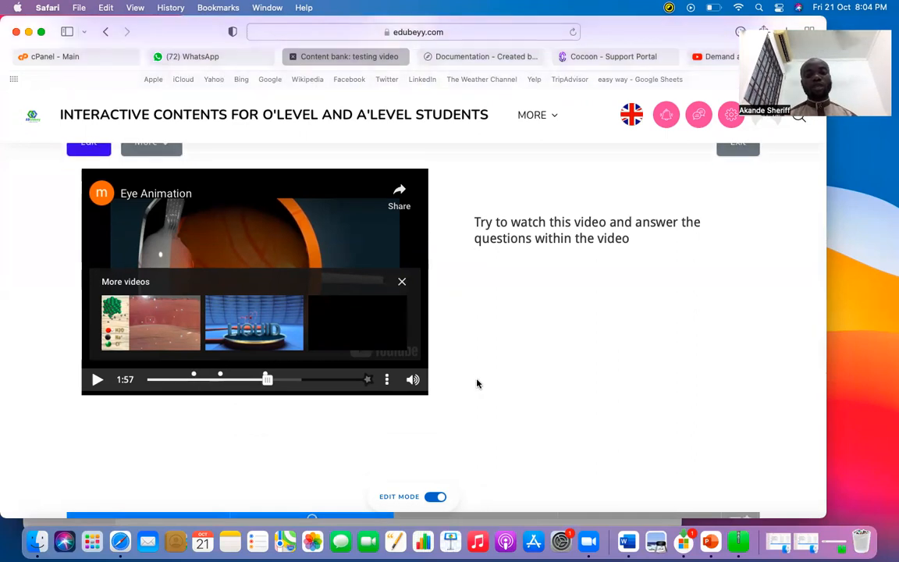
scroll(477, 383, "up", 3)
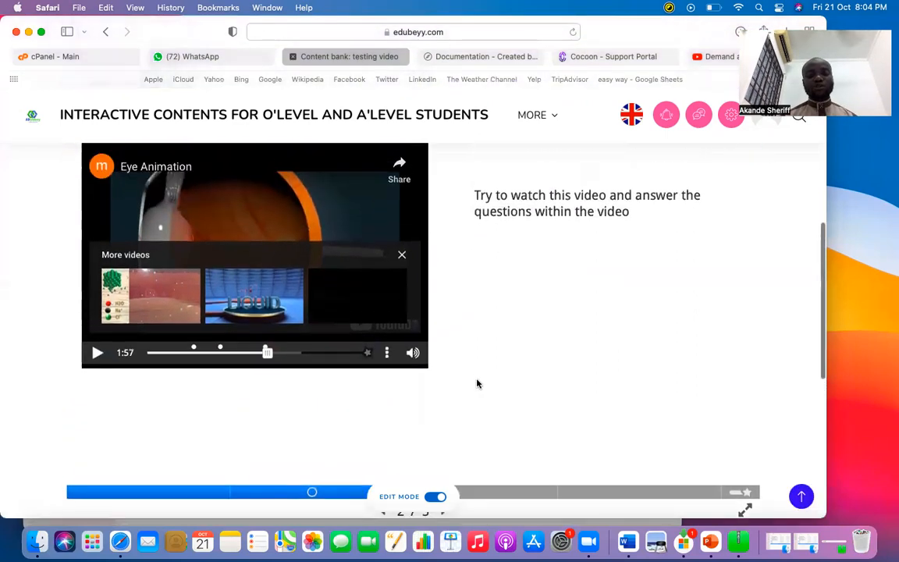
scroll(478, 383, "up", 1)
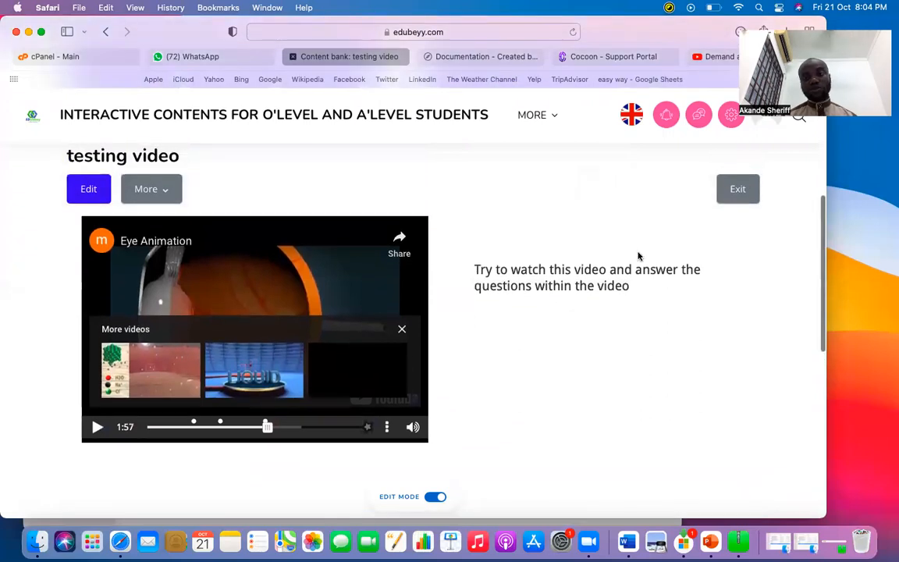